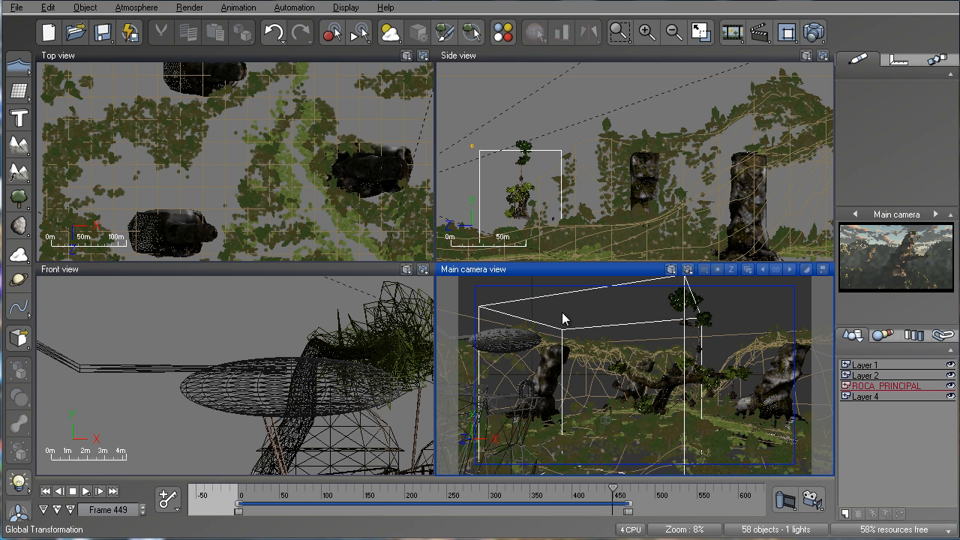
double_click(574, 269)
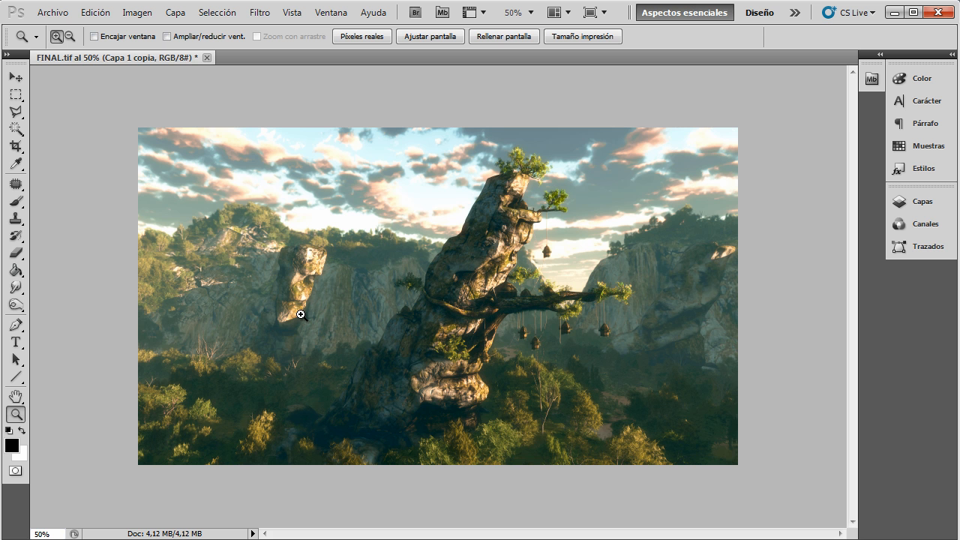
Step: In Photoshop, add a new empty layer above Capa 1 copia in FINAL.tif and dock the layer list beside the image
click(930, 204)
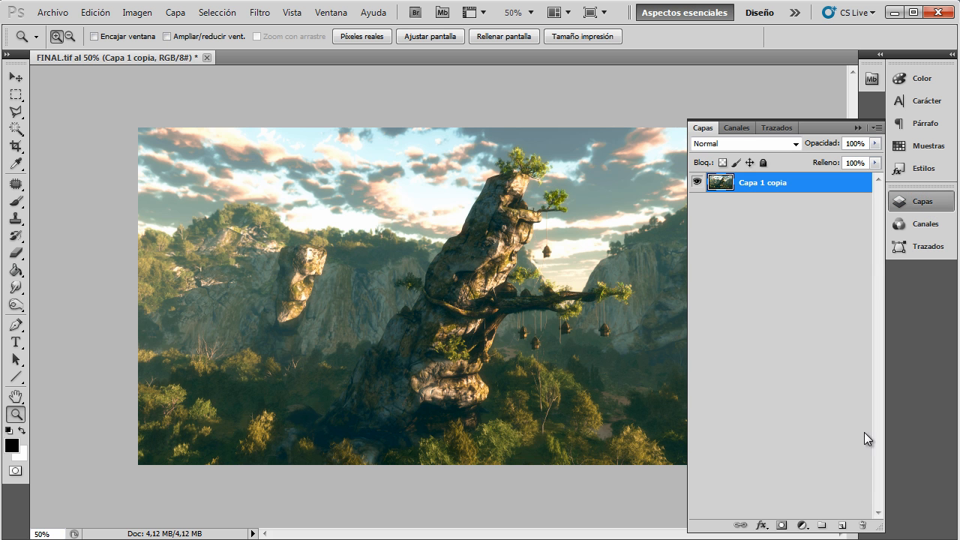
click(841, 525)
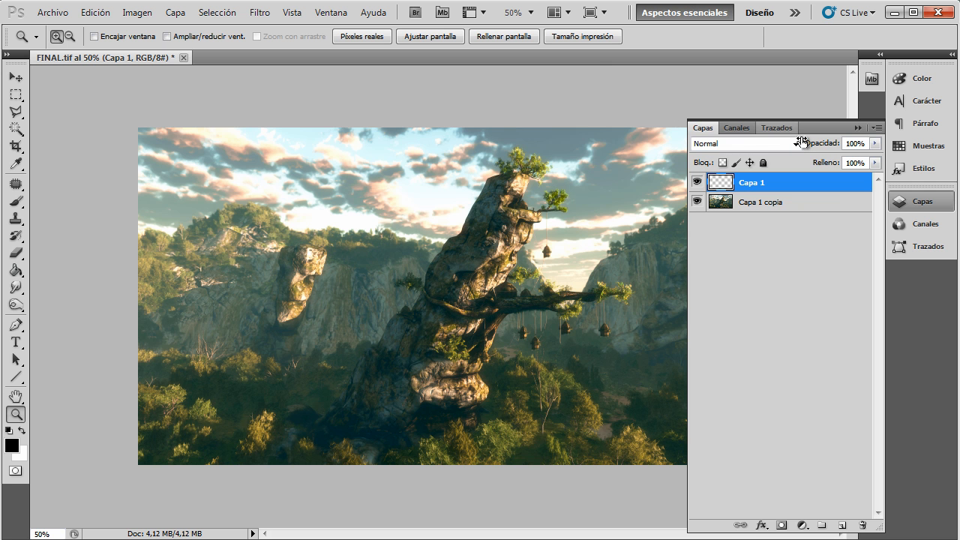
drag(816, 126, 845, 114)
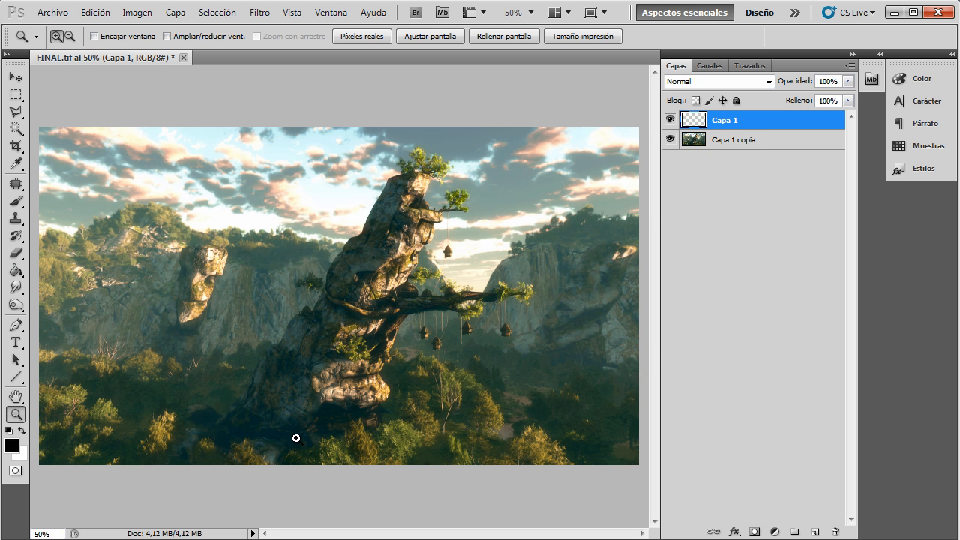
Step: Set the foreground color to bright red and the Brush size to 11 px
click(11, 445)
mouse_move(669, 165)
mouse_down()
mouse_move(724, 49)
mouse_move(725, 23)
mouse_up()
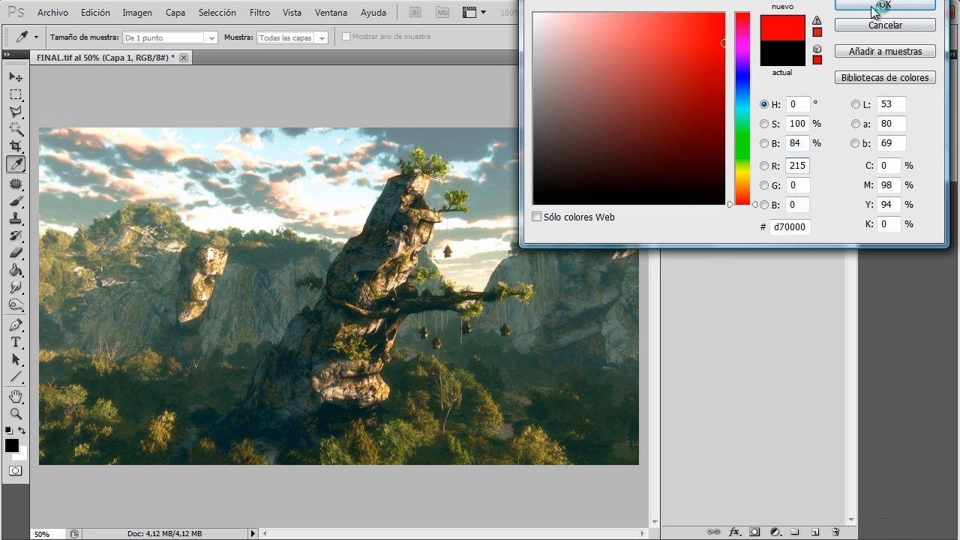
click(884, 4)
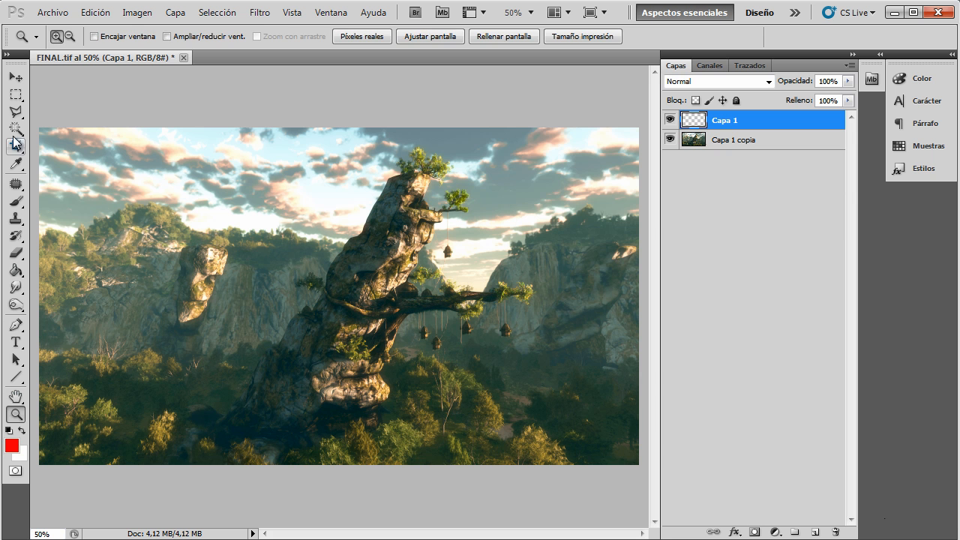
click(16, 201)
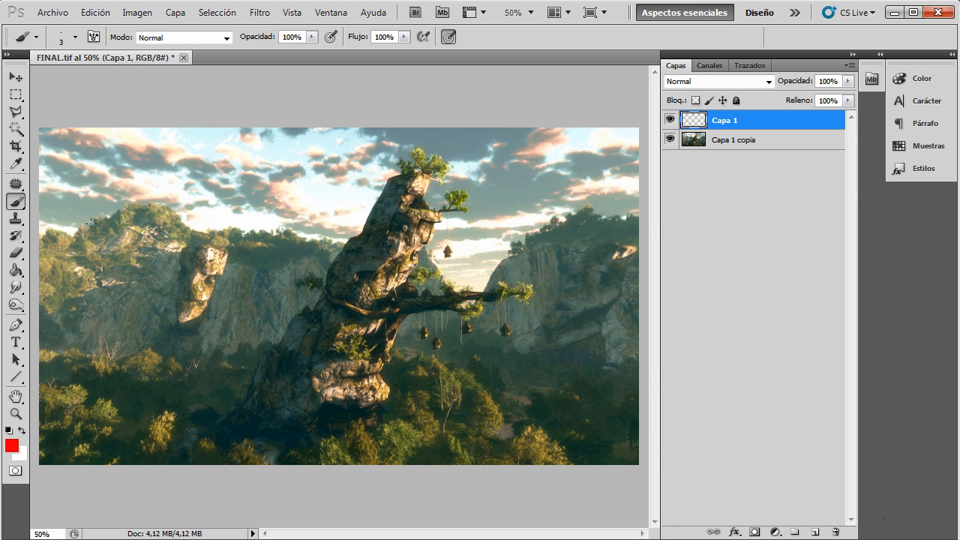
right_click(151, 176)
drag(135, 203, 172, 205)
click(45, 243)
Step: Paint red outlines along the background mountains' skyline and cliff base, and mark the cliffs with a downward arrow
mouse_move(44, 244)
mouse_down()
mouse_move(128, 203)
mouse_move(232, 237)
mouse_move(345, 244)
mouse_up()
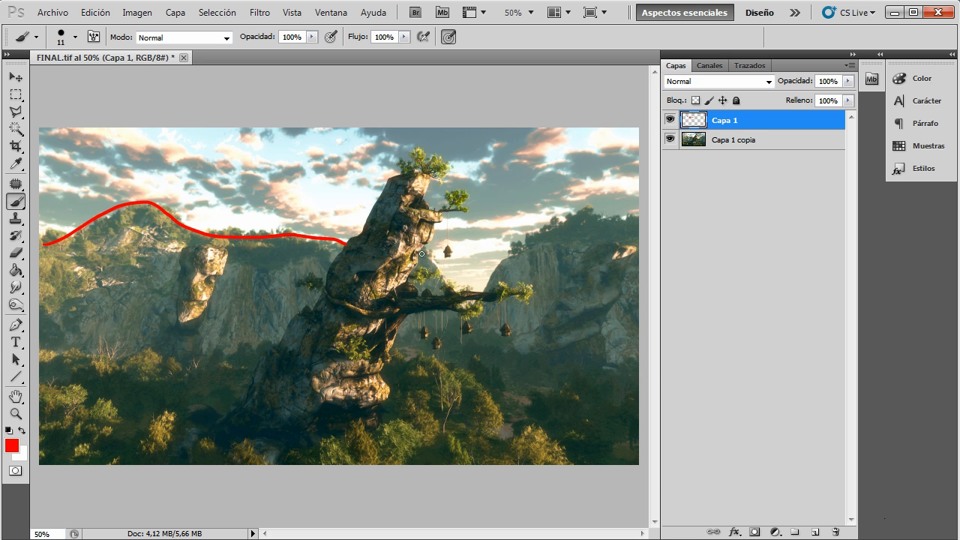
mouse_move(420, 251)
mouse_down()
mouse_move(480, 289)
mouse_move(574, 210)
mouse_move(647, 210)
mouse_up()
drag(39, 353, 271, 348)
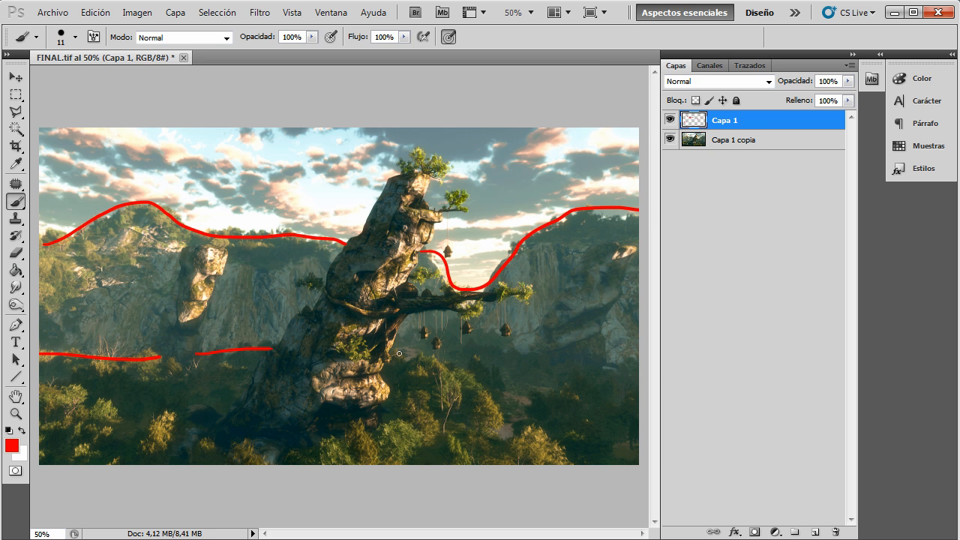
drag(397, 352, 523, 350)
drag(606, 362, 639, 365)
drag(274, 192, 270, 246)
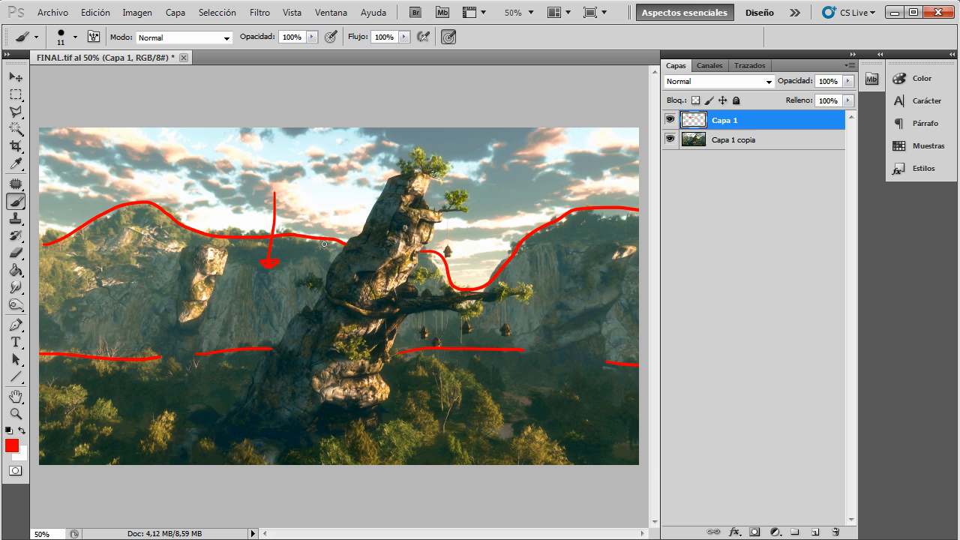
Step: Outline the two rock columns flanking the central rock in red and close both outlines at their bases
mouse_move(219, 246)
mouse_down()
mouse_move(173, 264)
mouse_move(113, 384)
mouse_up()
mouse_move(220, 247)
mouse_down()
mouse_move(223, 315)
mouse_move(184, 397)
mouse_up()
mouse_move(531, 341)
mouse_down()
mouse_move(579, 260)
mouse_move(628, 244)
mouse_move(632, 272)
mouse_move(572, 395)
mouse_up()
drag(535, 341, 500, 393)
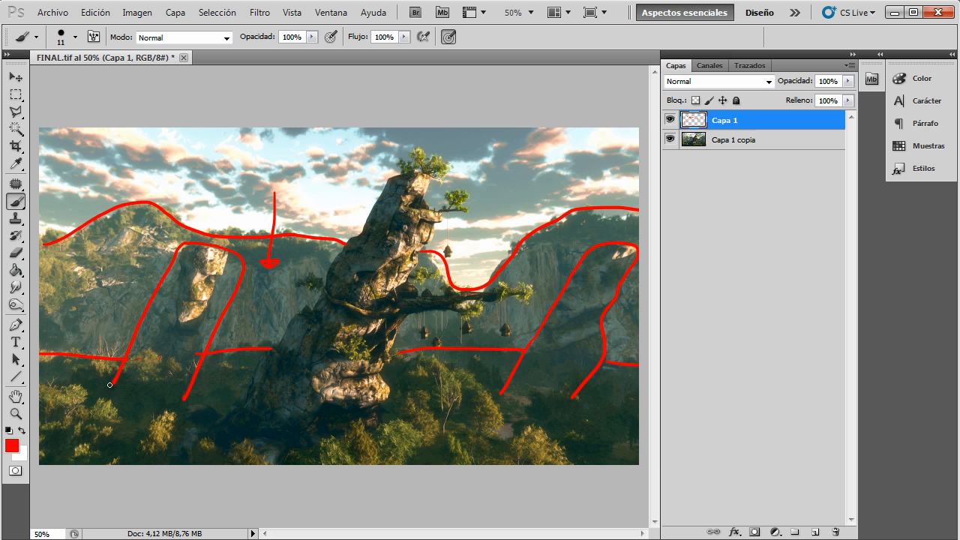
mouse_move(110, 384)
mouse_down()
mouse_move(122, 396)
mouse_move(180, 397)
mouse_up()
drag(503, 392, 580, 399)
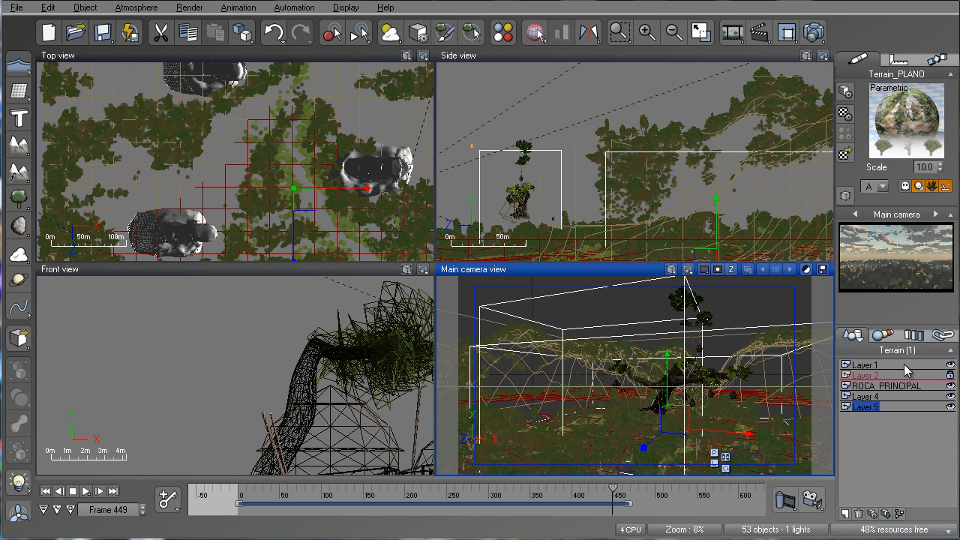
Step: Back in Vue, maximize the Main camera view and unlock Layer 2, leaving it visible
double_click(589, 270)
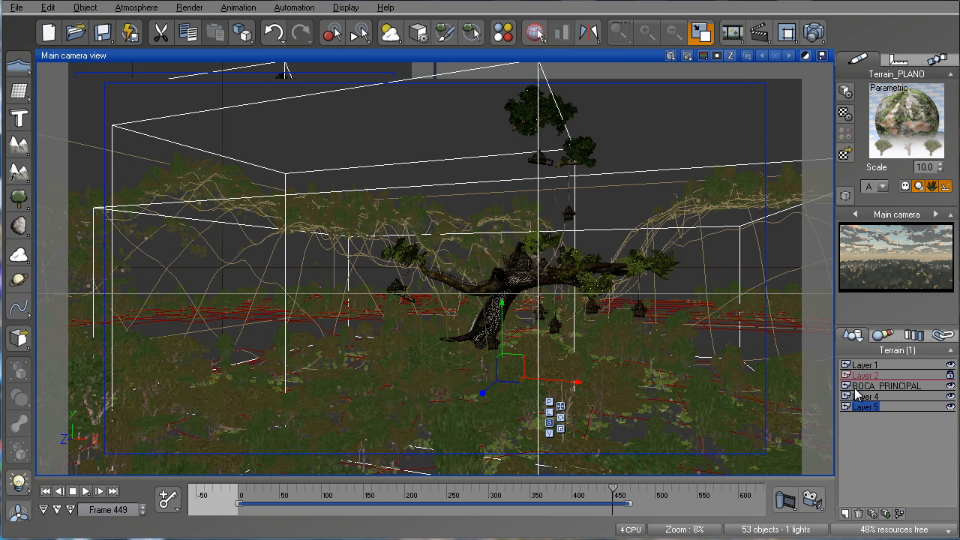
click(882, 254)
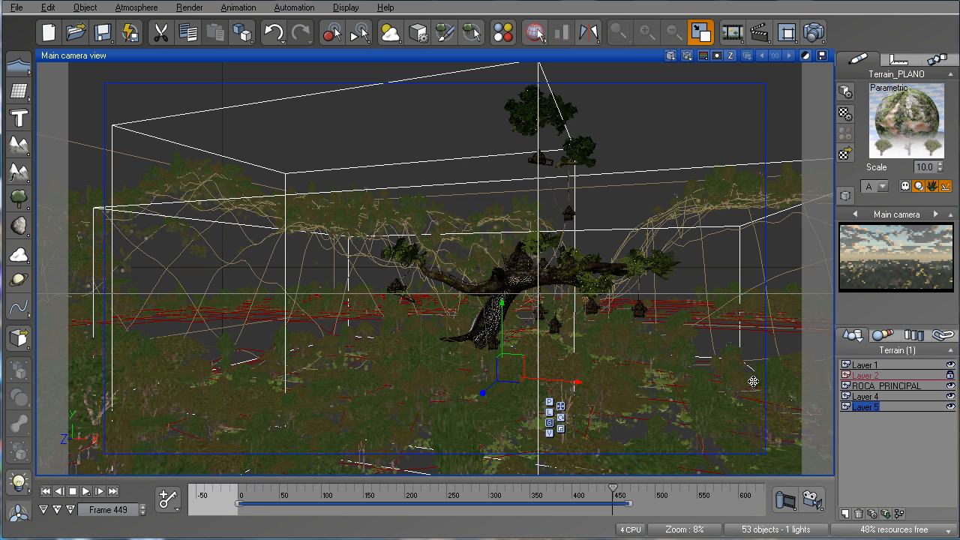
click(949, 375)
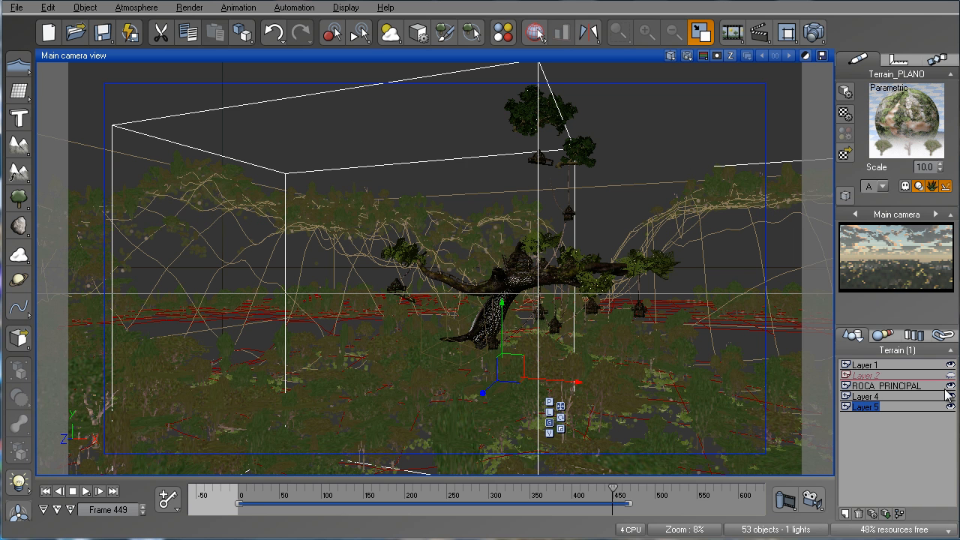
click(950, 375)
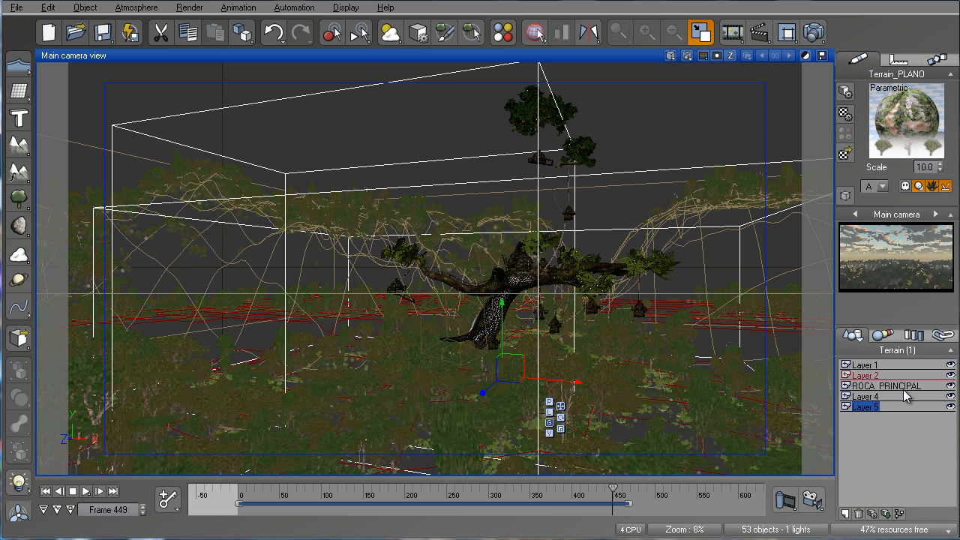
Step: Hide the Terrain_PLANO object in Layer 5 from the render
click(865, 397)
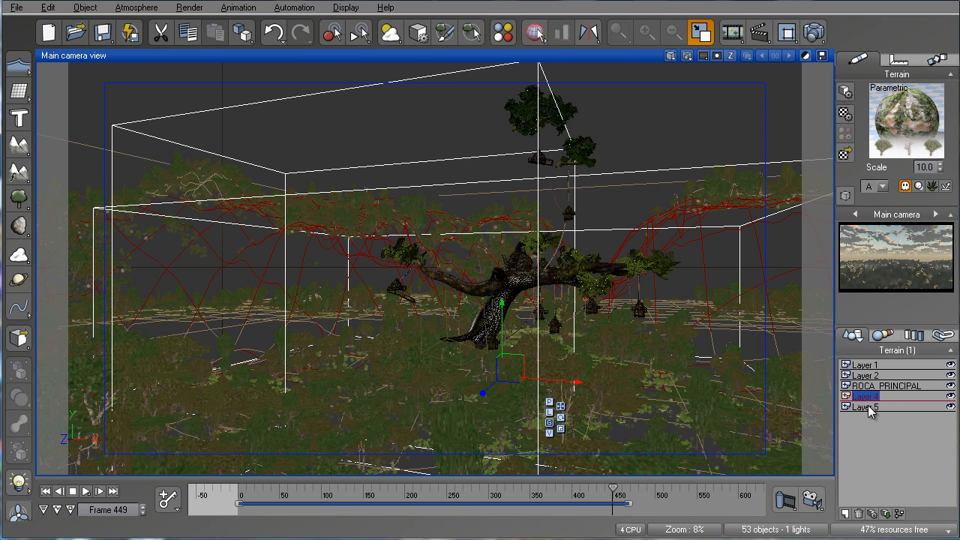
click(868, 404)
click(845, 407)
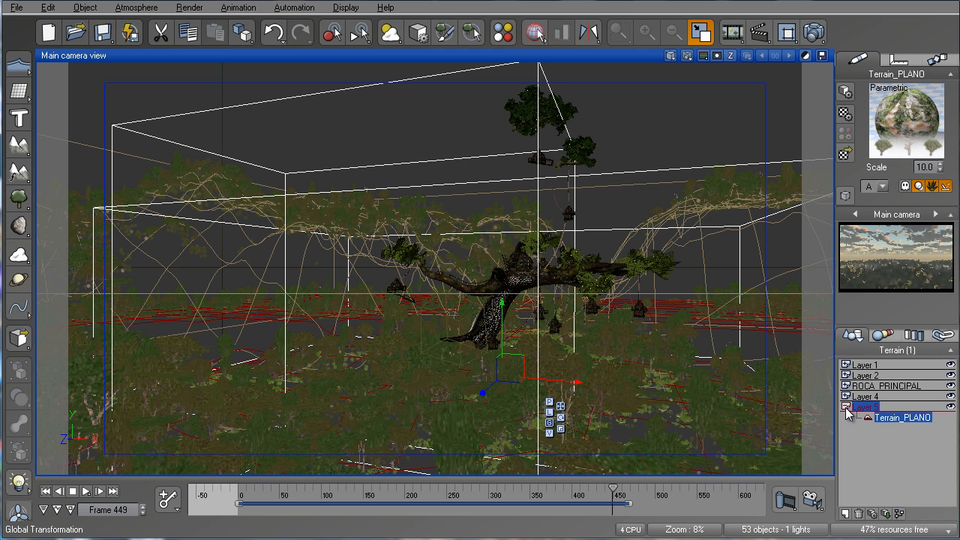
right_click(894, 418)
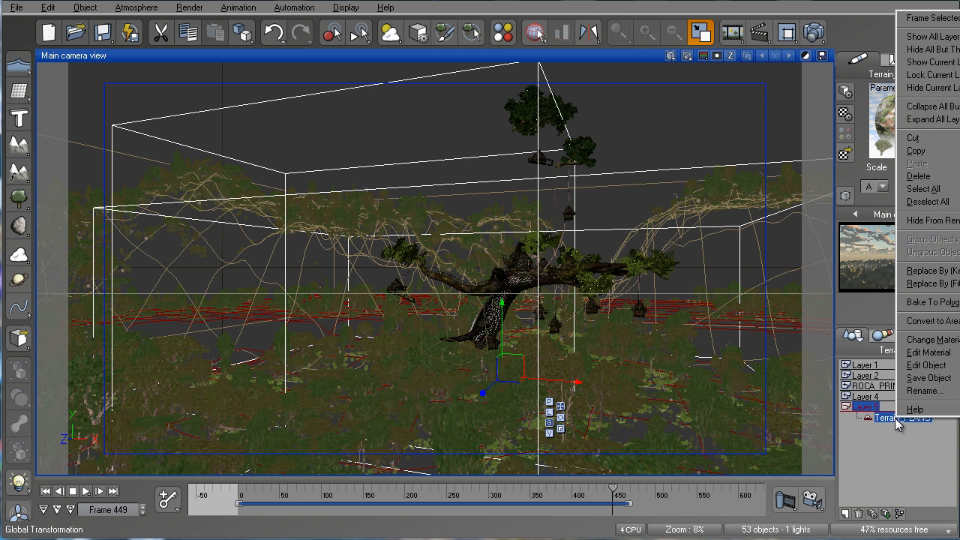
click(914, 220)
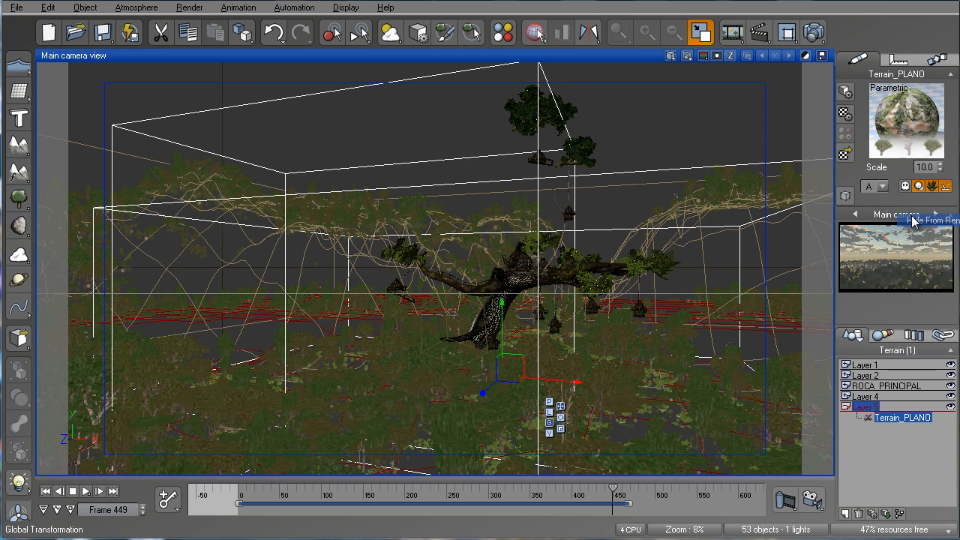
click(845, 408)
Step: Turn off Hide From Render for the Terrain object in Layer 4 and refresh the camera preview
click(845, 396)
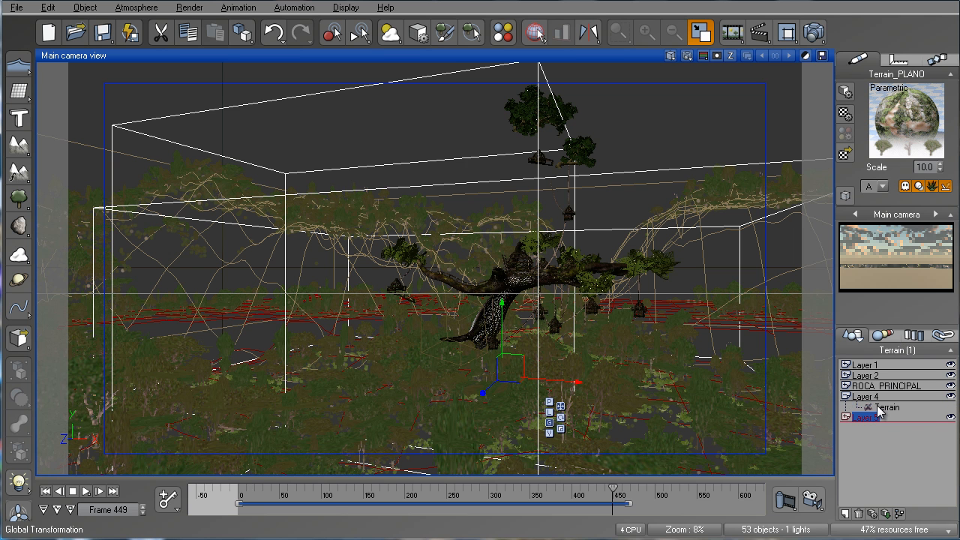
click(877, 407)
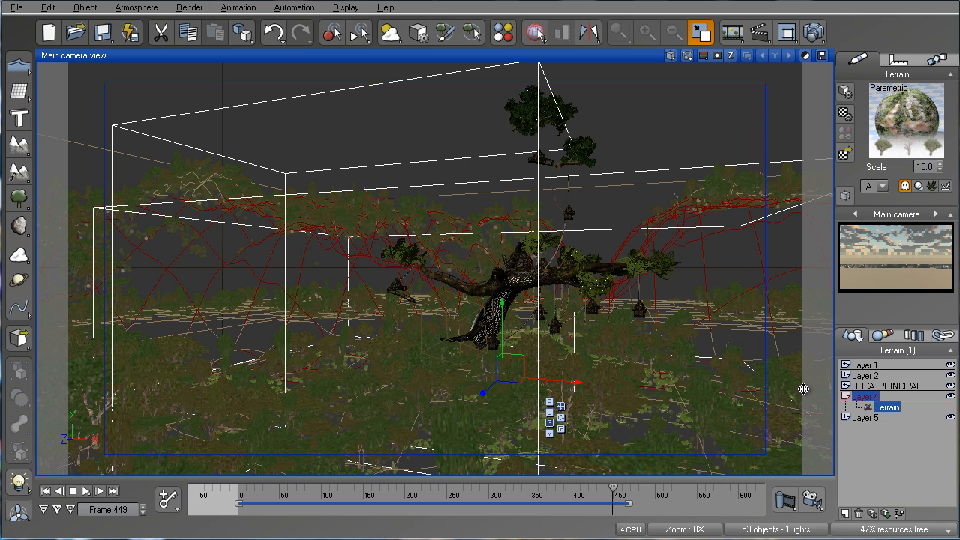
right_click(869, 405)
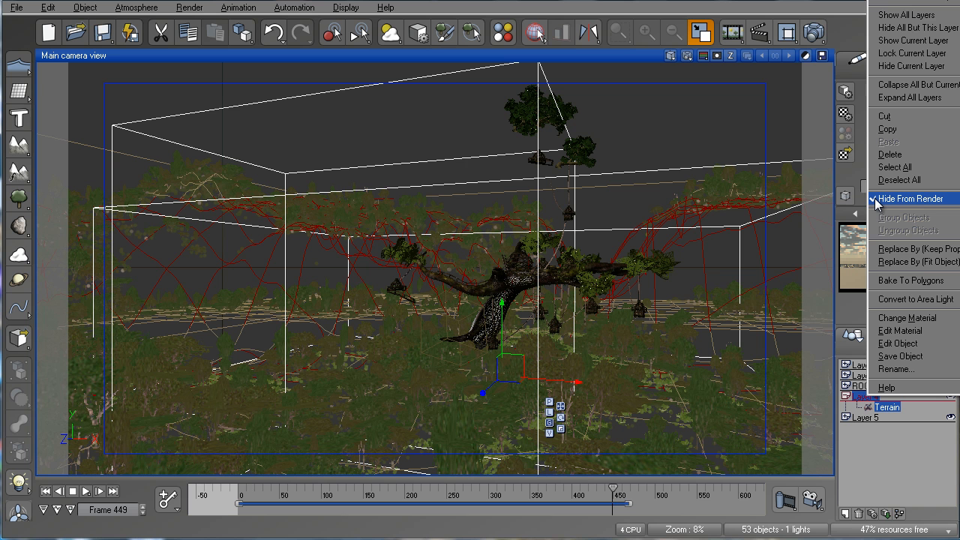
click(875, 201)
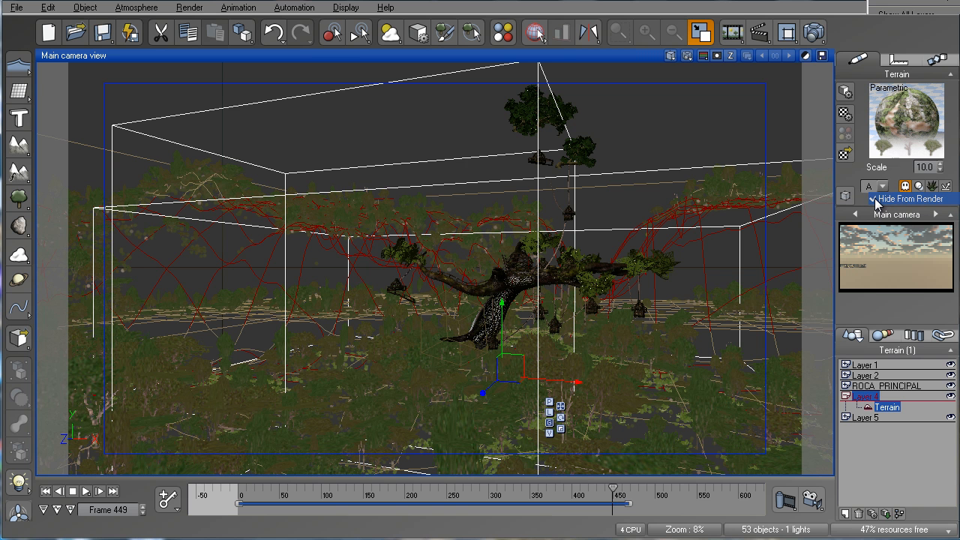
click(846, 397)
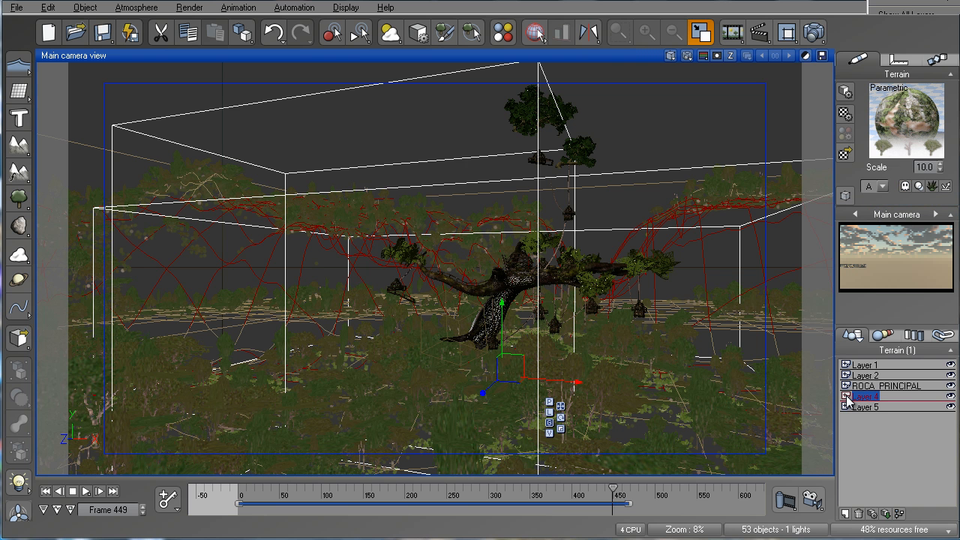
right_click(860, 265)
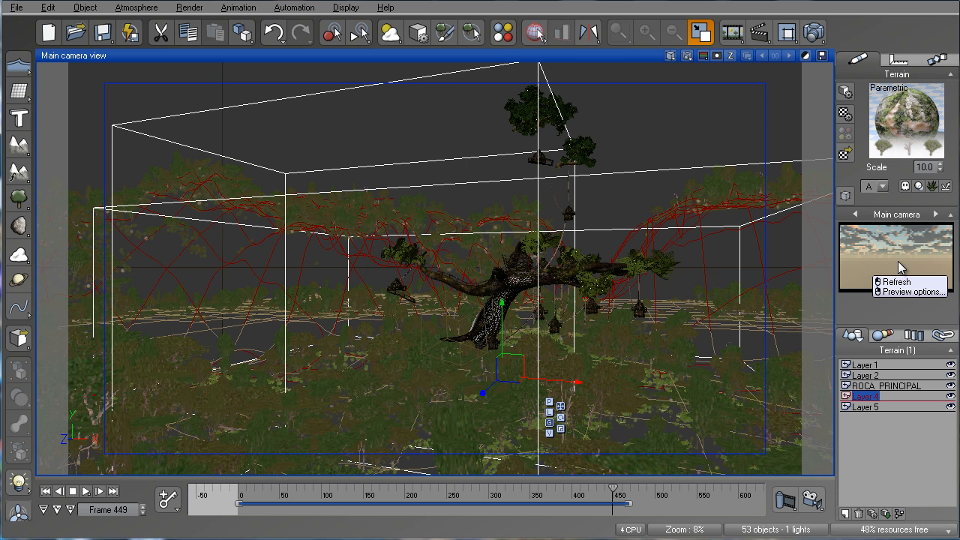
click(896, 282)
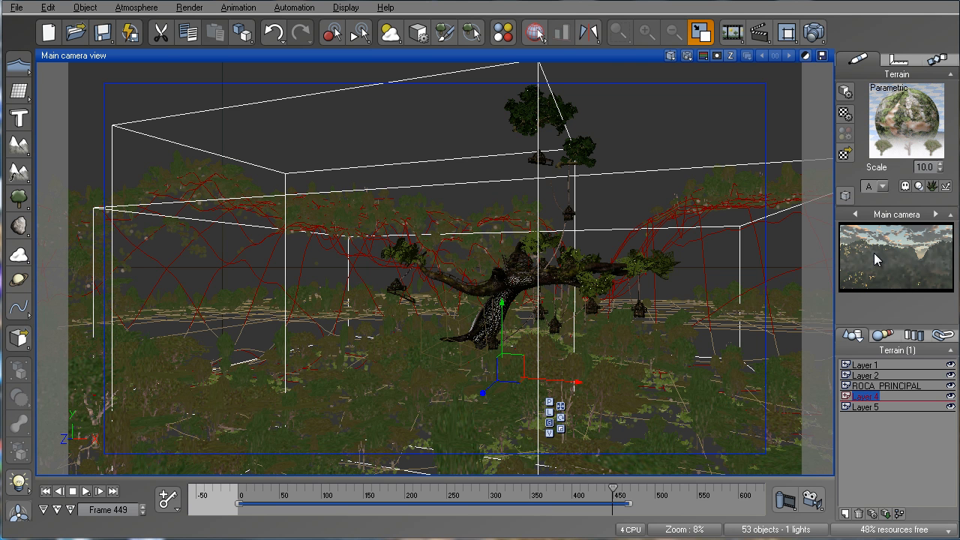
Step: Render the main camera view to screen at Final quality and check the alpha mask of the result
click(814, 33)
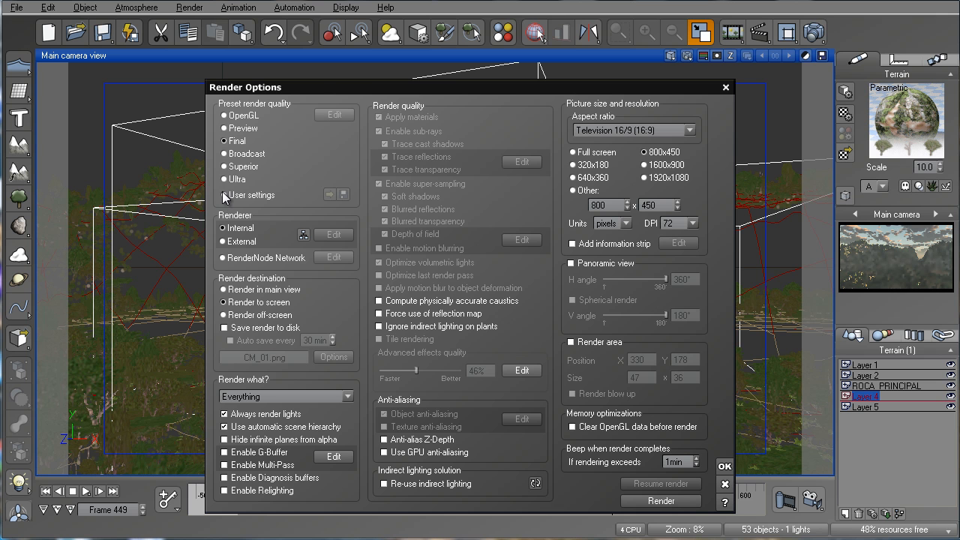
click(645, 165)
click(671, 502)
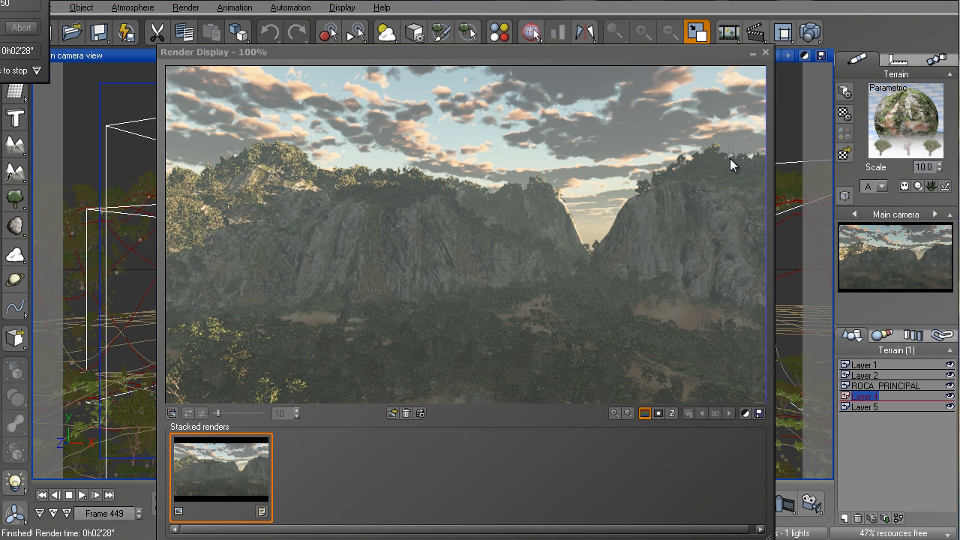
click(659, 413)
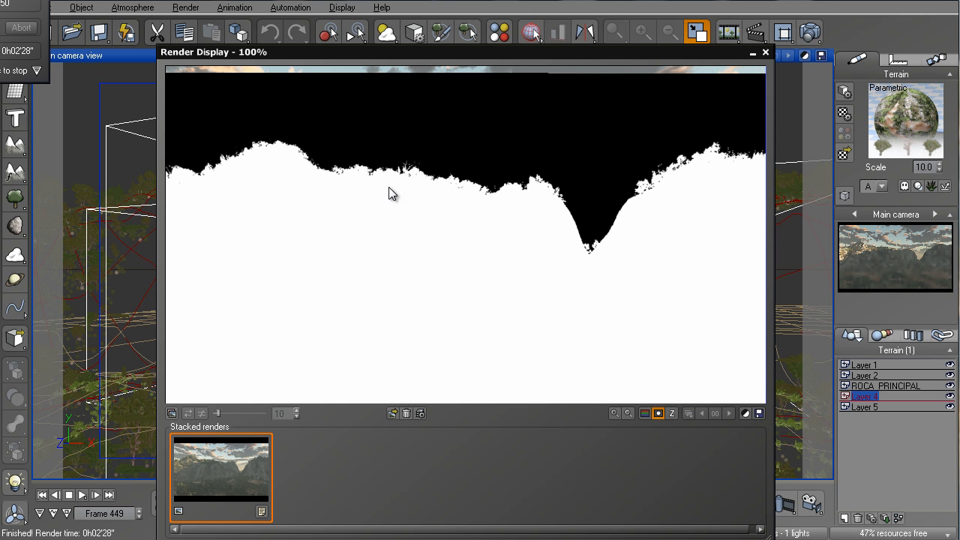
click(643, 413)
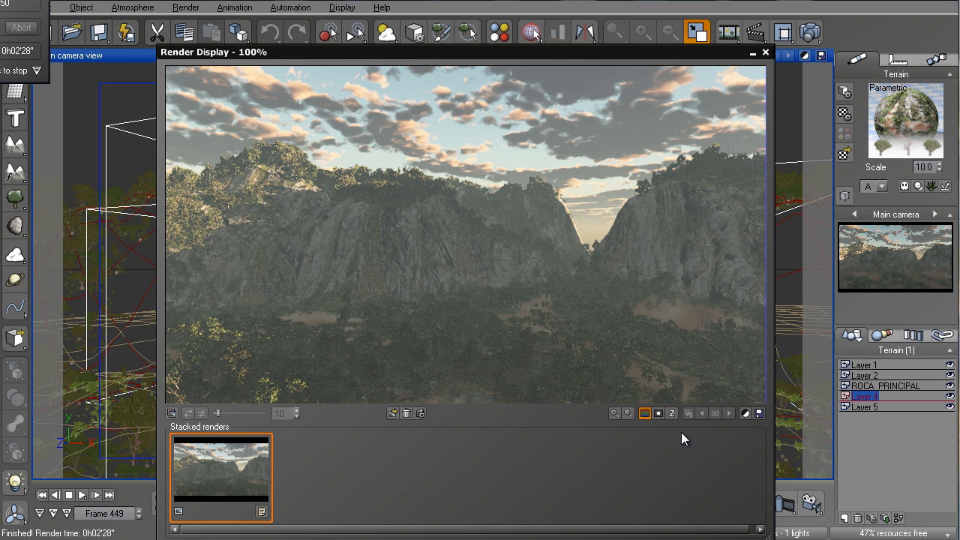
Step: Save the render as CM_01.png in VUE_CAMARAMAPPING, checking that the PNG options embed the alpha information
click(758, 413)
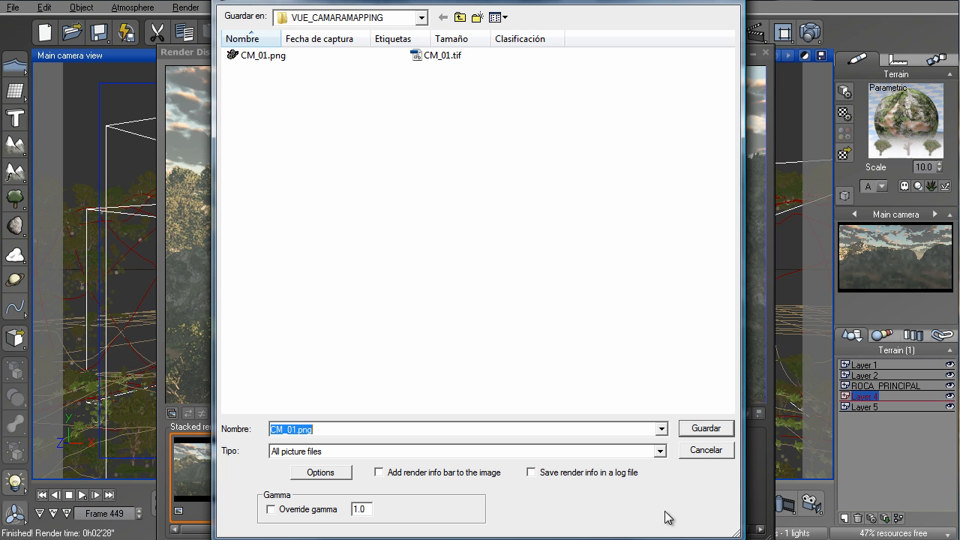
click(284, 56)
click(321, 474)
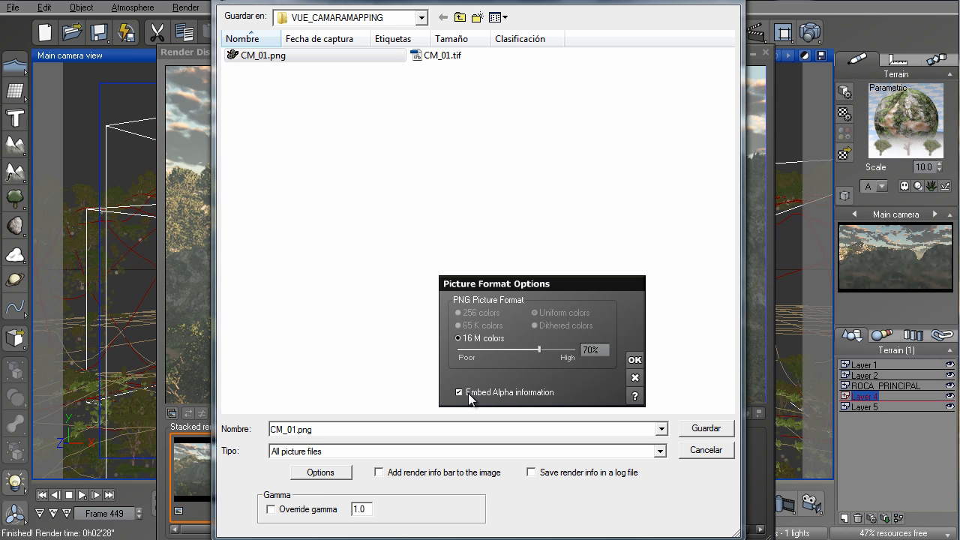
click(635, 379)
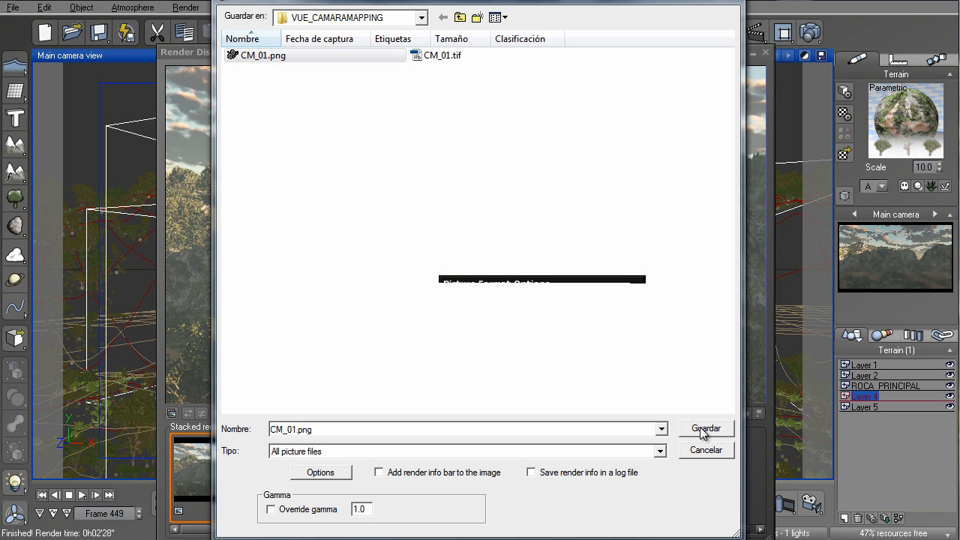
click(701, 430)
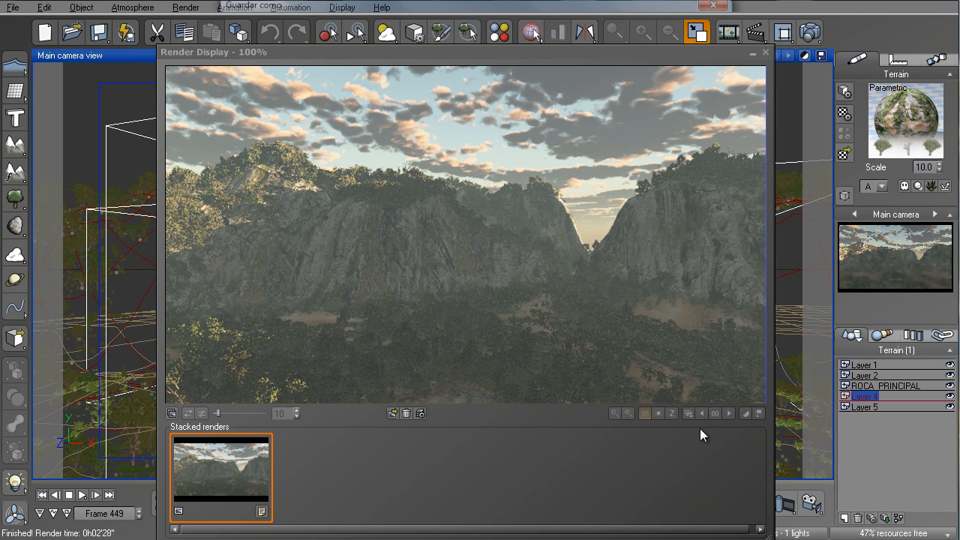
Step: Close the finished render display and store the main camera view as a new camera named Proyector
click(615, 372)
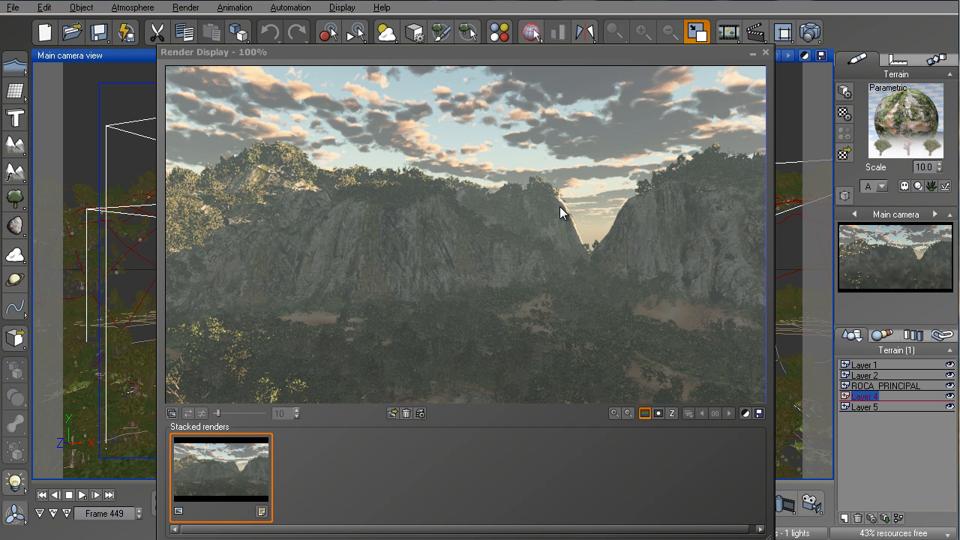
click(765, 54)
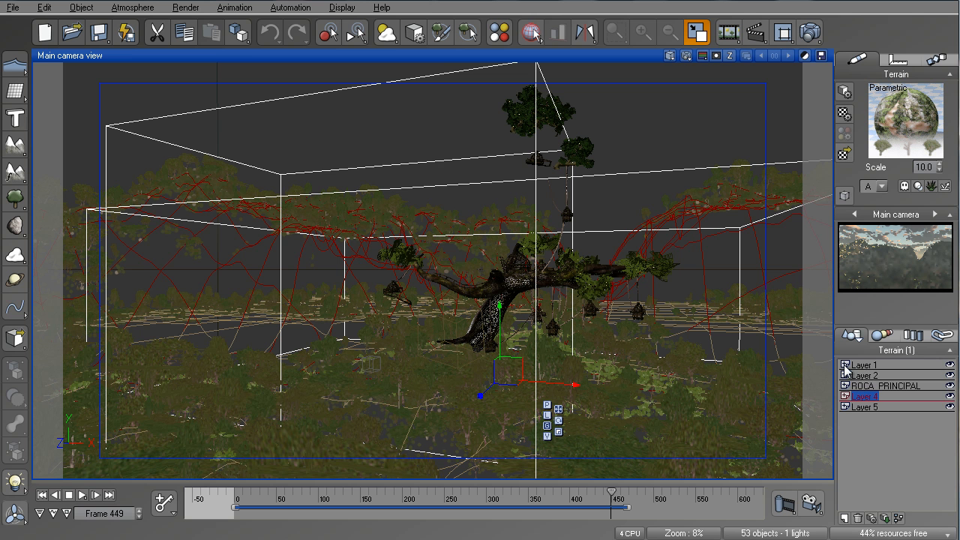
click(845, 365)
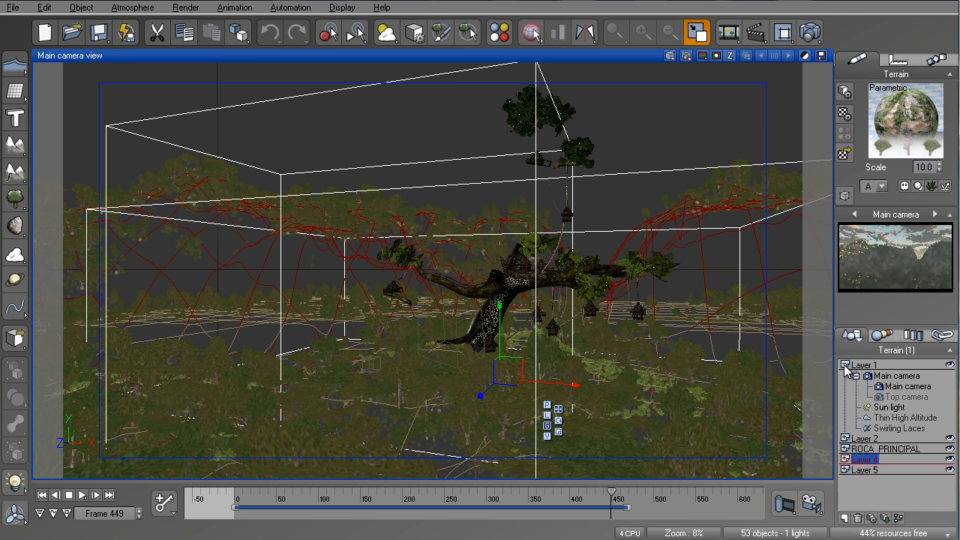
click(897, 387)
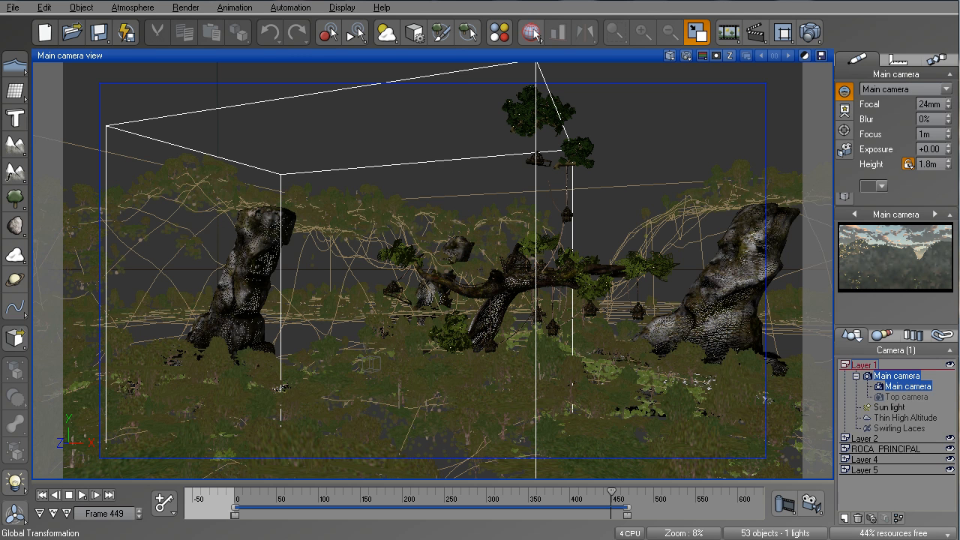
click(848, 153)
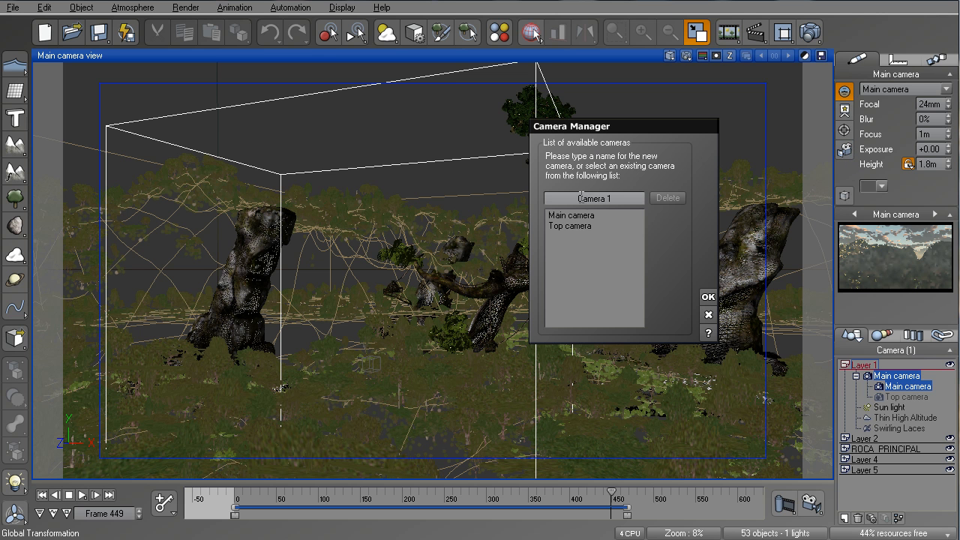
drag(574, 194, 623, 201)
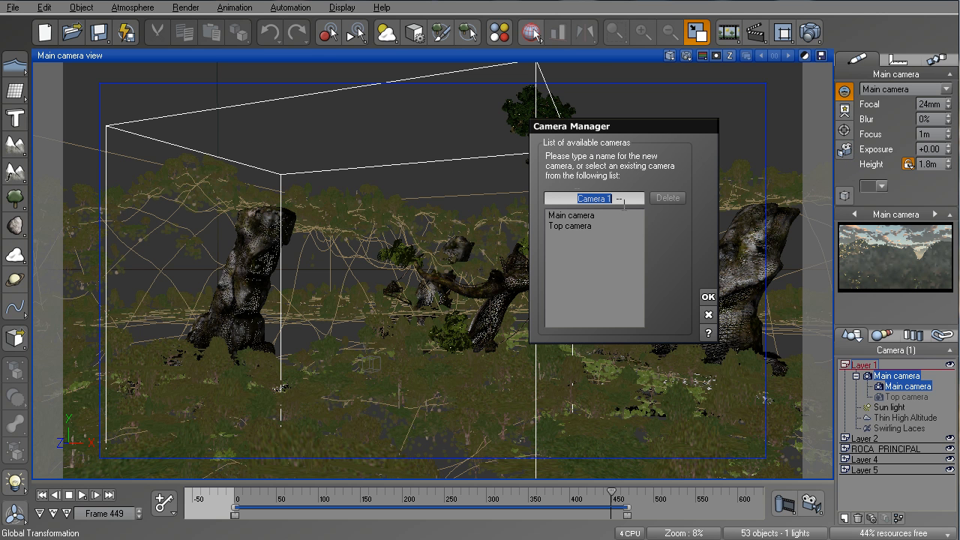
text(Pi)
text(oyector)
click(707, 298)
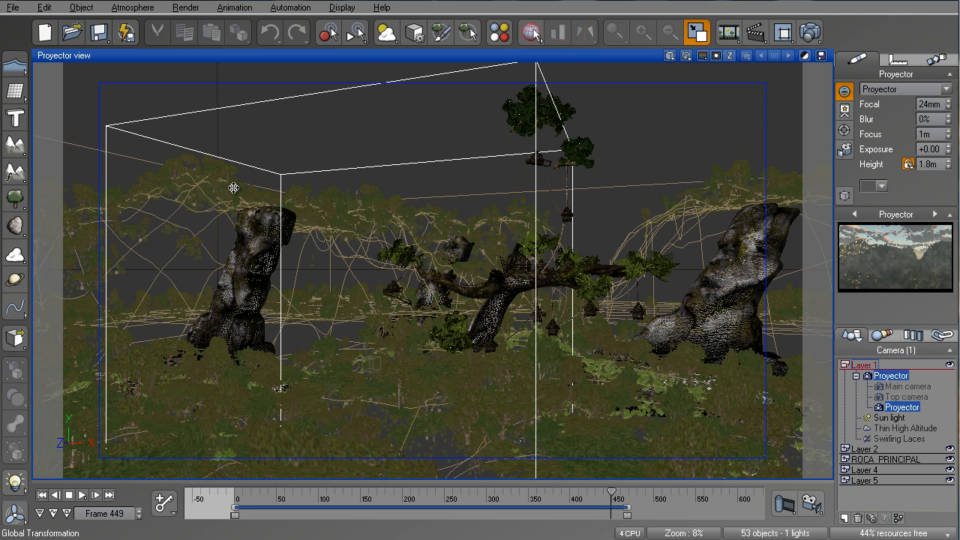
Step: Add an alpha plane to the scene and enlarge it uniformly in the Proyector view
drag(12, 95, 221, 98)
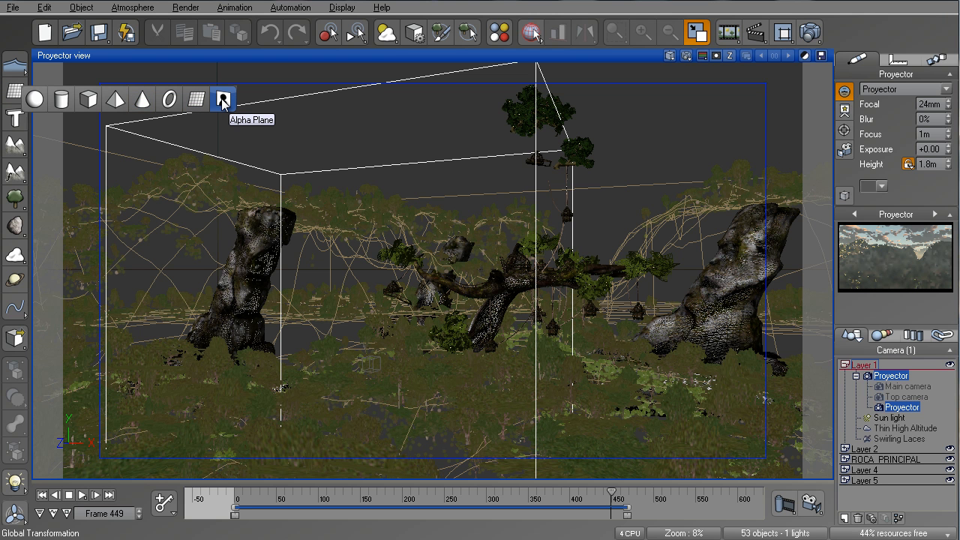
drag(221, 98, 222, 99)
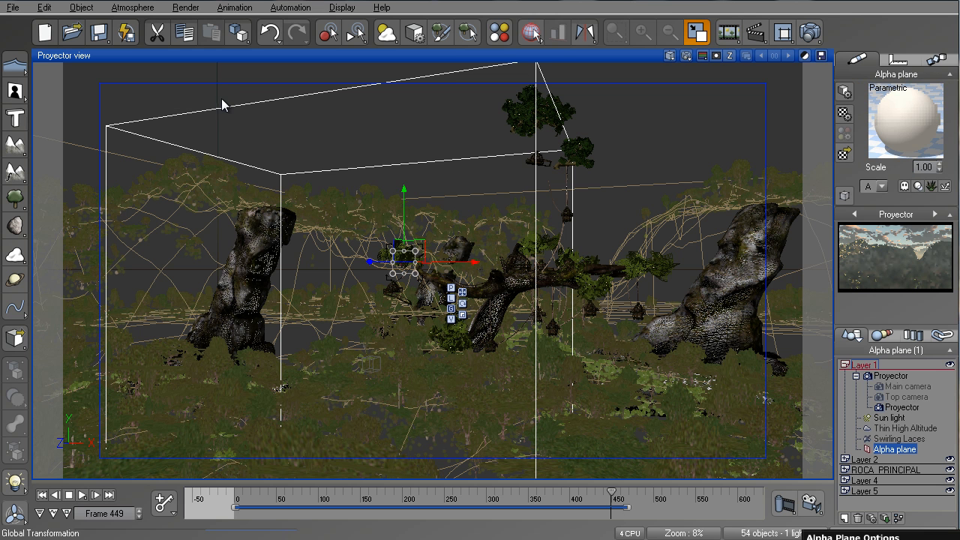
click(464, 314)
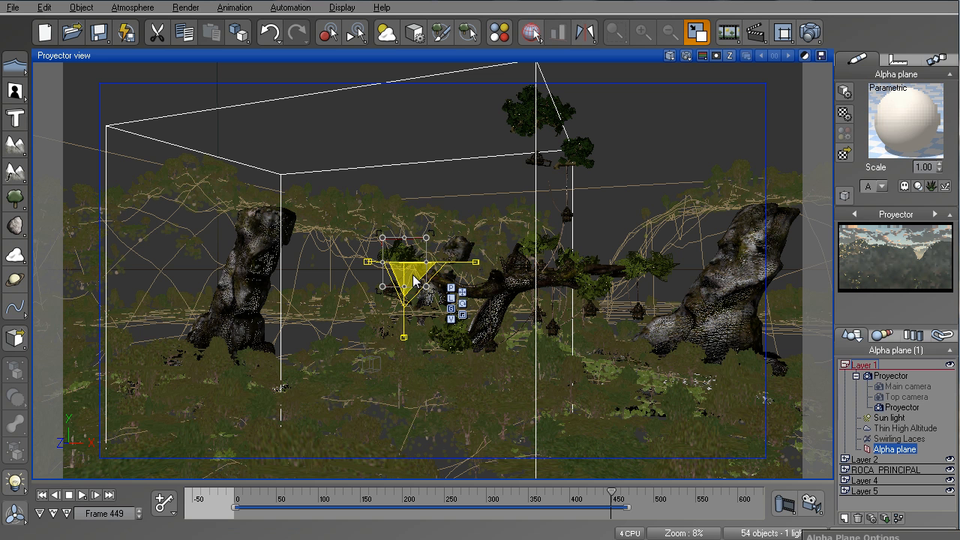
drag(412, 272, 475, 225)
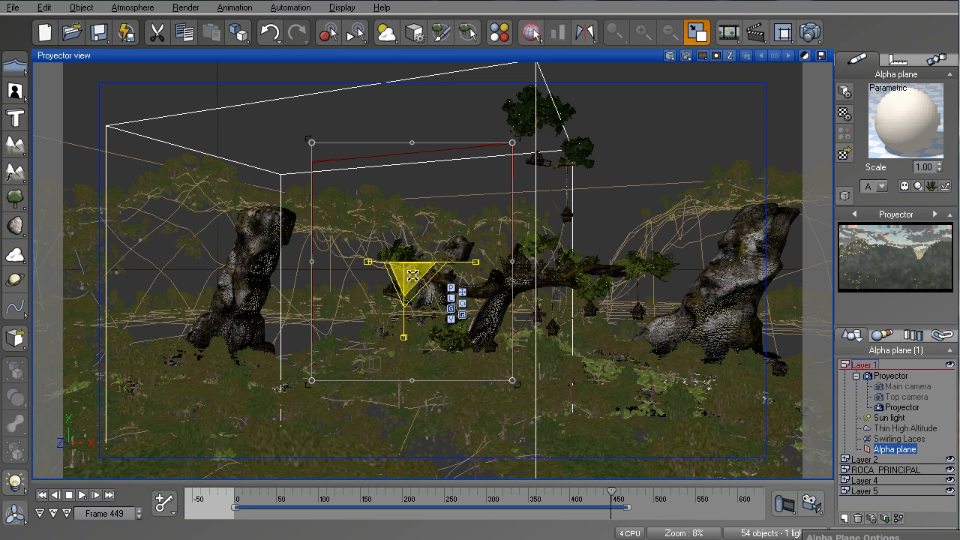
drag(414, 276, 445, 204)
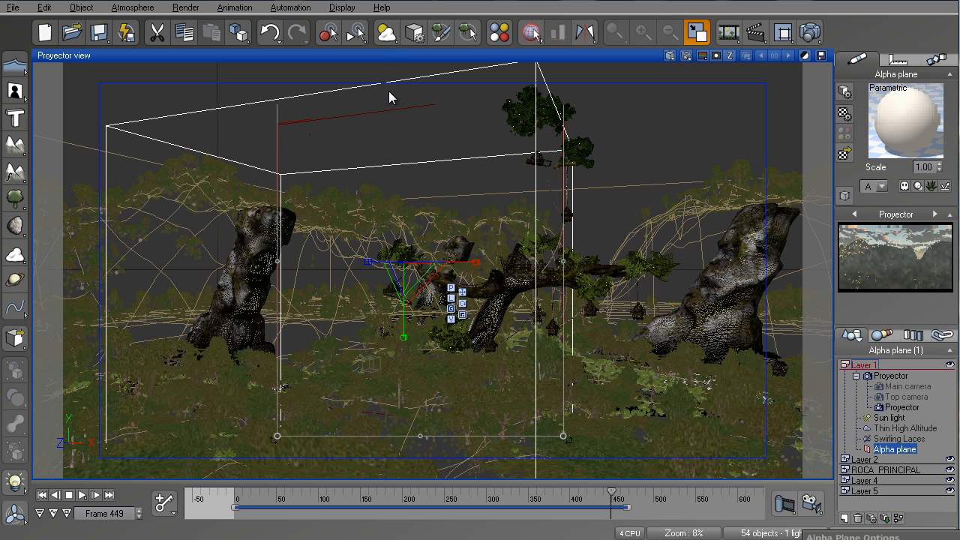
Step: Move the alpha plane to the terrain's far corner in the top view and rotate it to face the Proyector camera
double_click(385, 54)
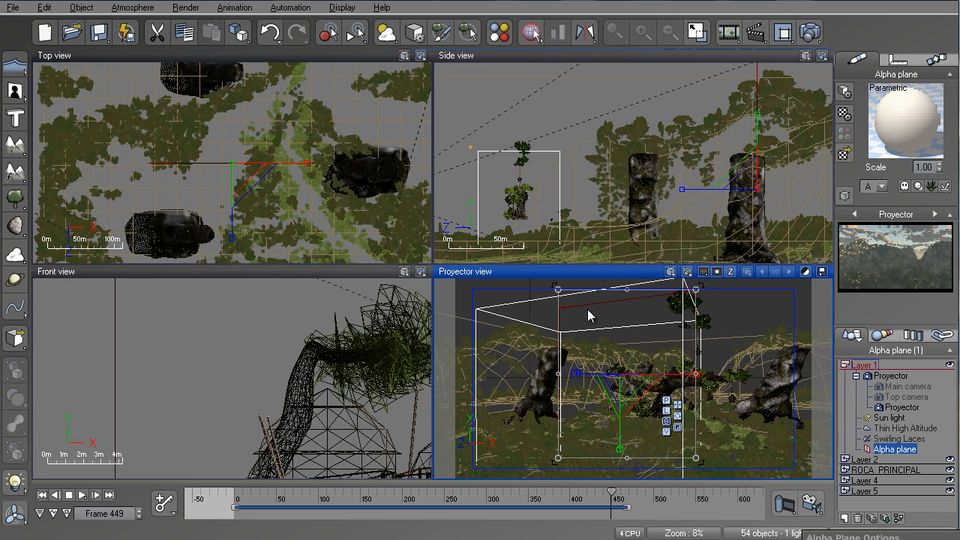
scroll(300, 167, down, 3)
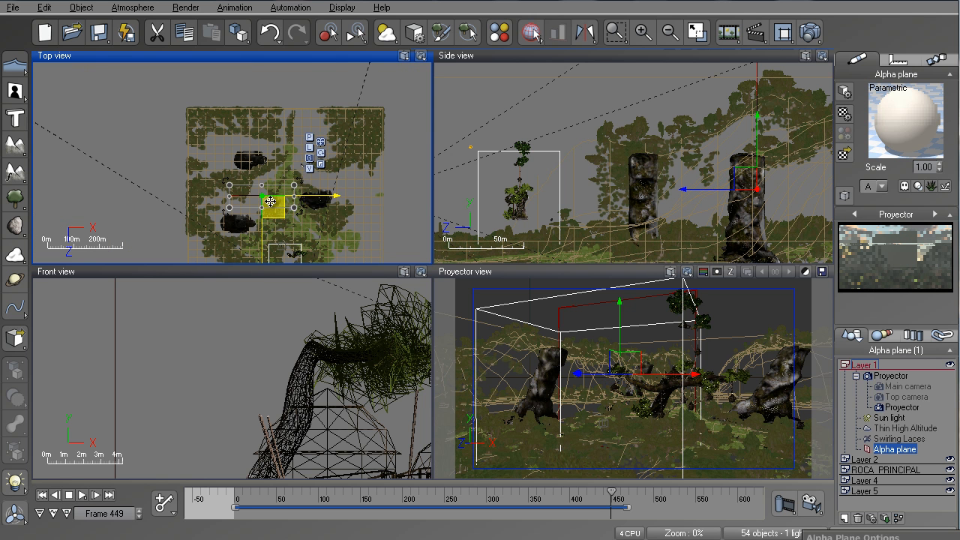
drag(274, 207, 221, 130)
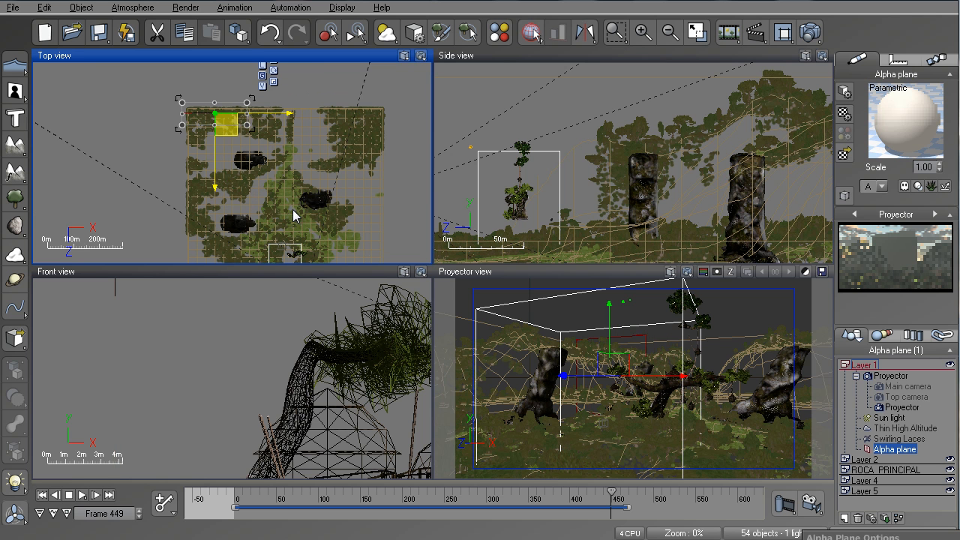
double_click(301, 56)
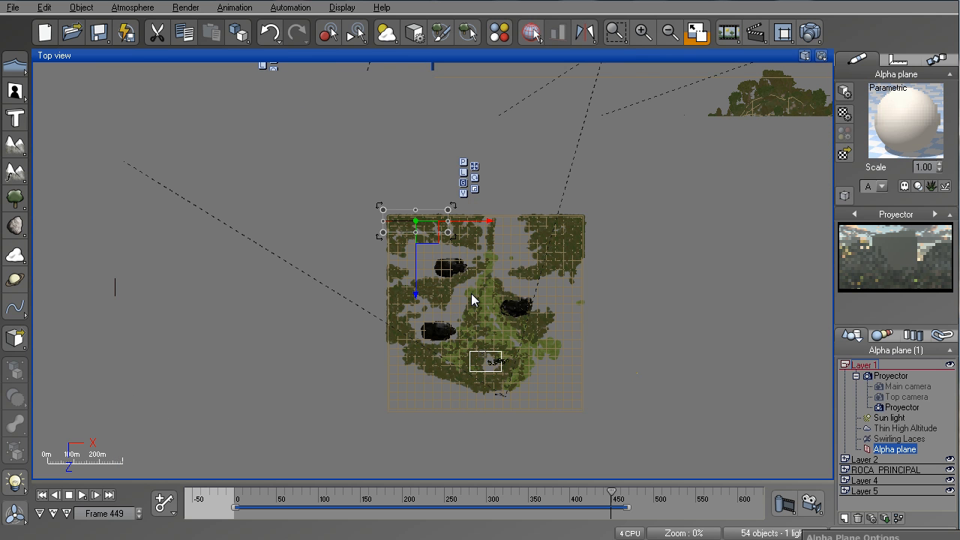
scroll(472, 296, up, 2)
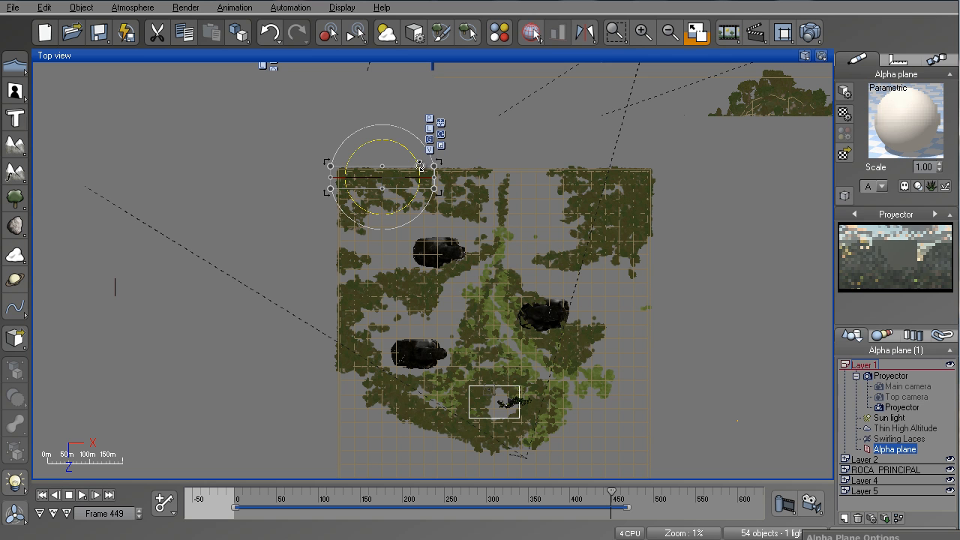
drag(419, 157, 413, 146)
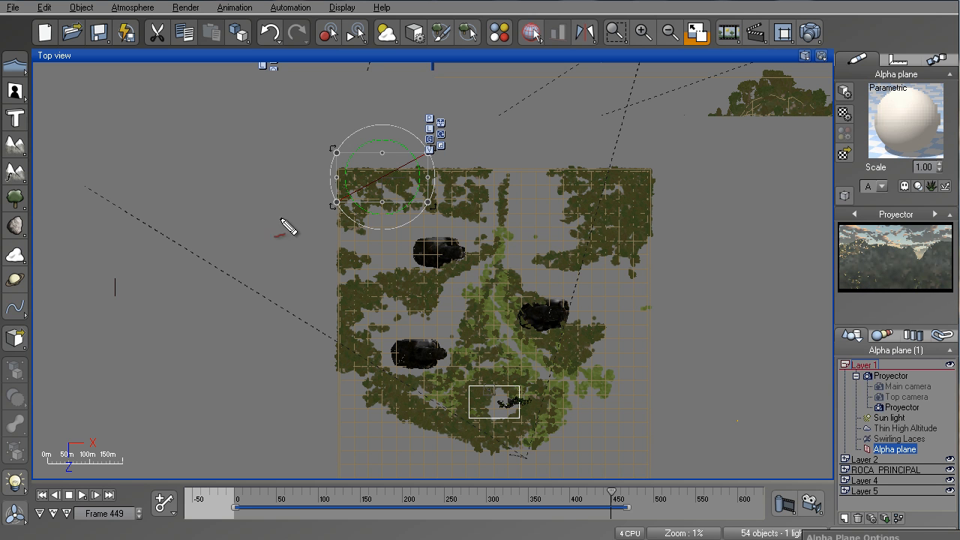
drag(264, 240, 471, 144)
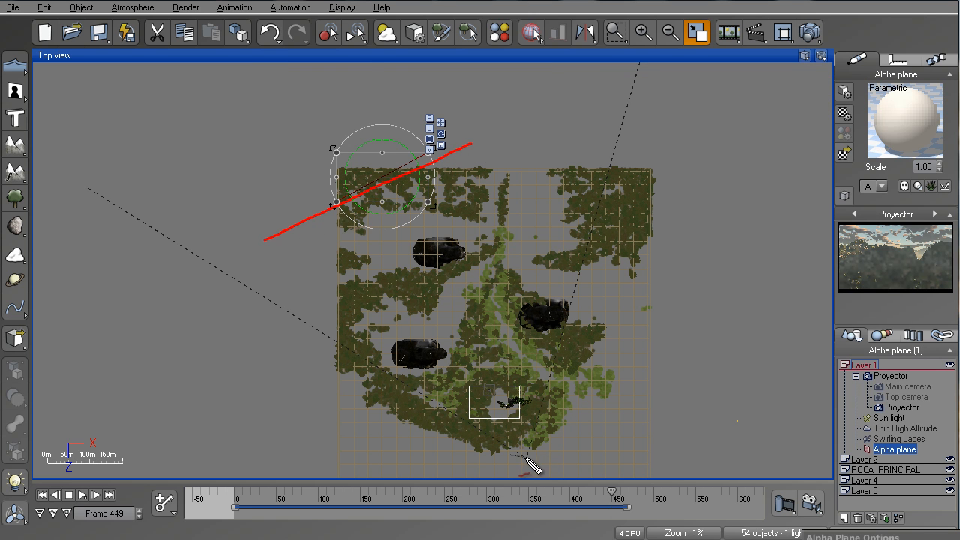
mouse_move(524, 458)
mouse_down()
mouse_move(533, 455)
mouse_move(528, 466)
mouse_move(523, 456)
mouse_move(533, 452)
mouse_up()
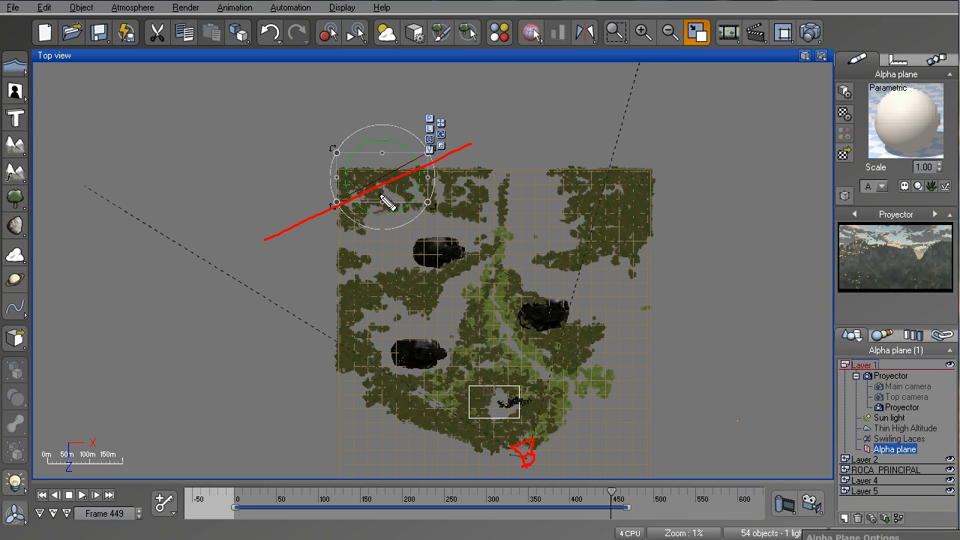
mouse_move(386, 196)
mouse_down()
mouse_move(480, 338)
mouse_move(525, 439)
mouse_up()
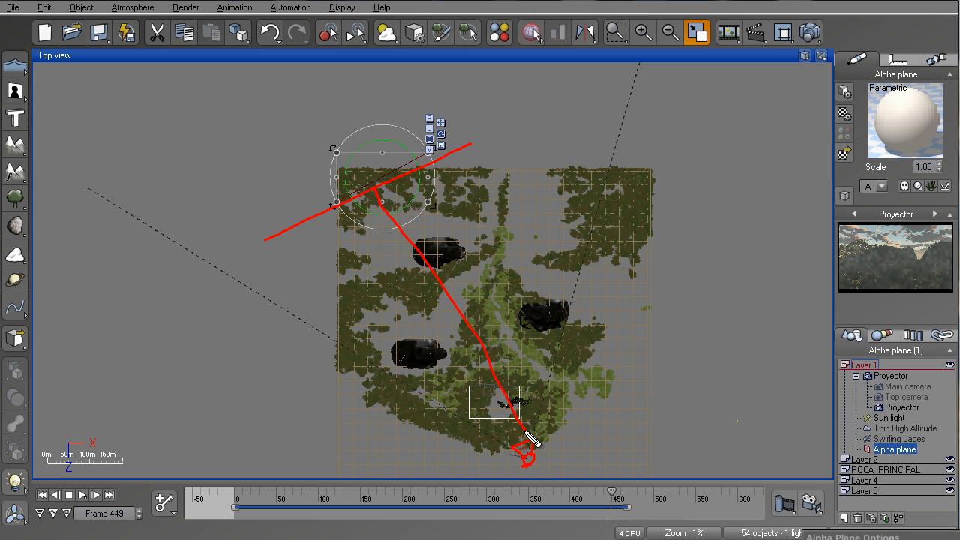
mouse_move(320, 213)
mouse_down()
mouse_move(321, 221)
mouse_move(403, 238)
mouse_up()
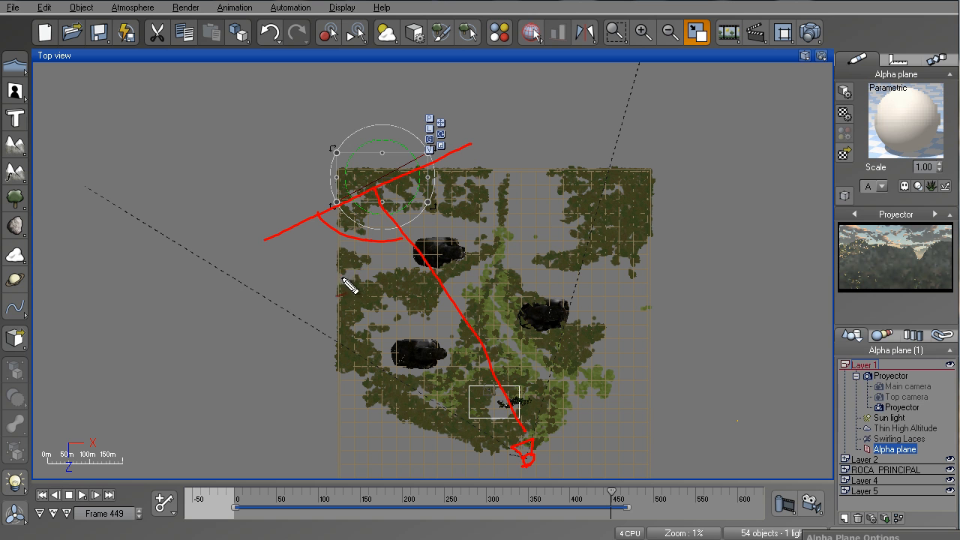
mouse_move(340, 275)
mouse_down()
mouse_move(351, 257)
mouse_move(365, 274)
mouse_move(371, 253)
mouse_move(392, 248)
mouse_up()
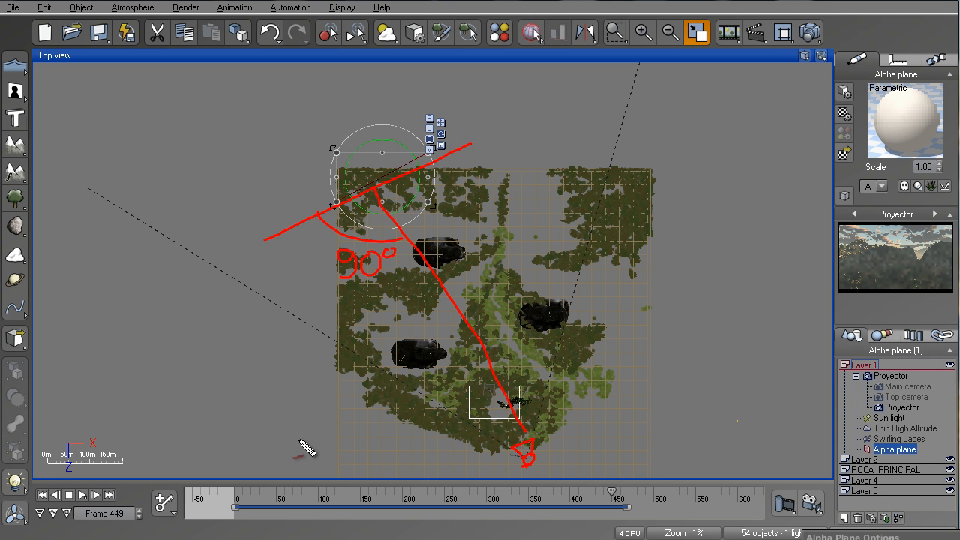
key(Escape)
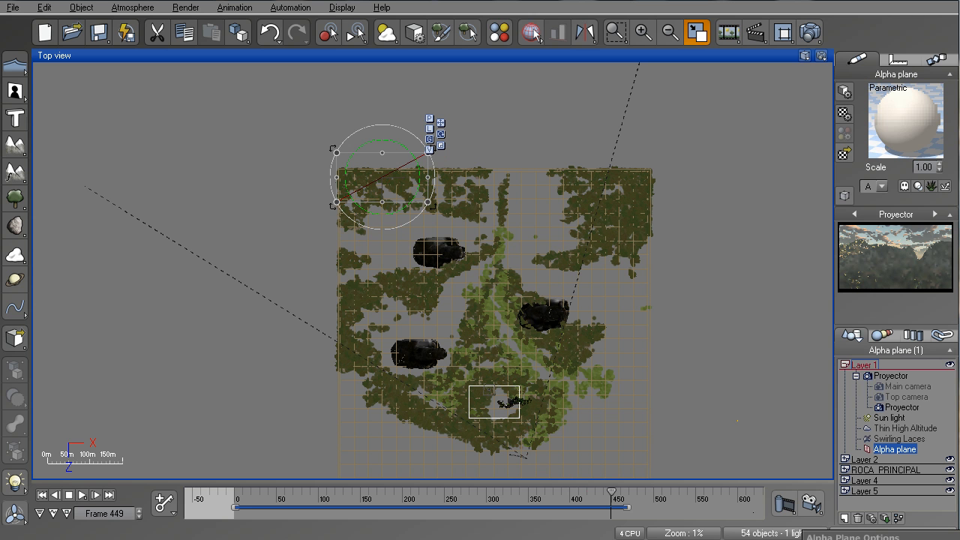
Step: Fine-tune the alpha plane's rotation in the top view and enlarge it to span the camera's field of view
drag(397, 140, 403, 147)
click(441, 146)
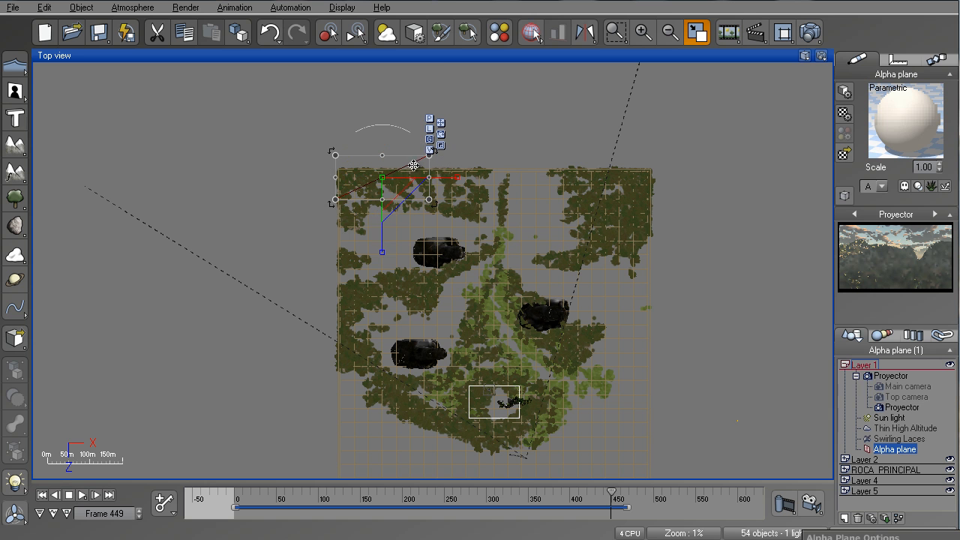
click(395, 186)
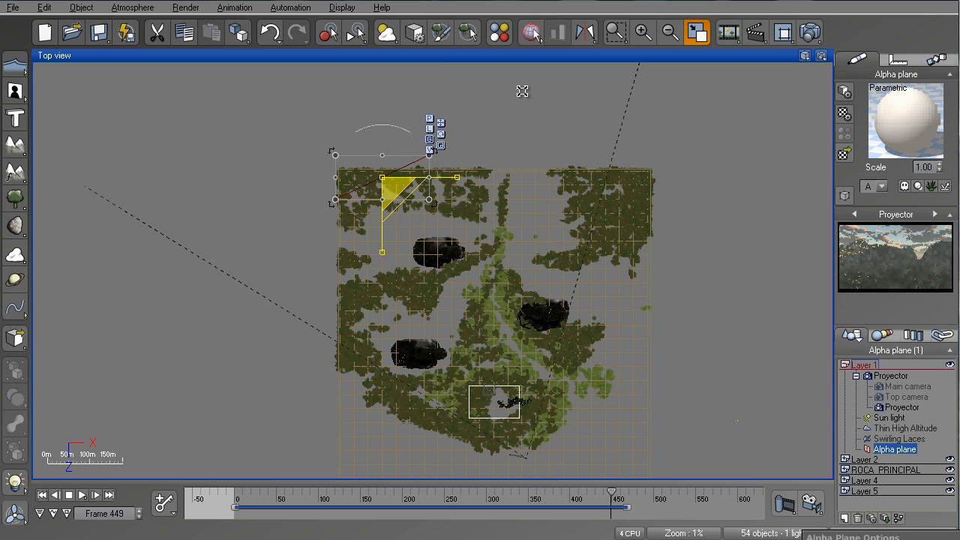
drag(523, 90, 523, 92)
drag(393, 190, 577, 111)
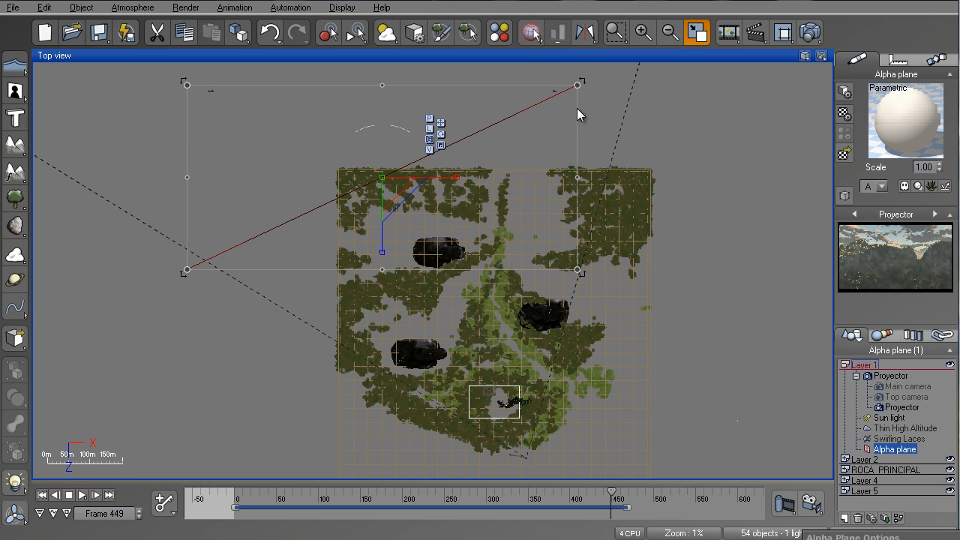
Step: Shift the alpha plane along the terrain's back edge and enlarge it slightly to keep covering the camera's view
drag(397, 190, 405, 182)
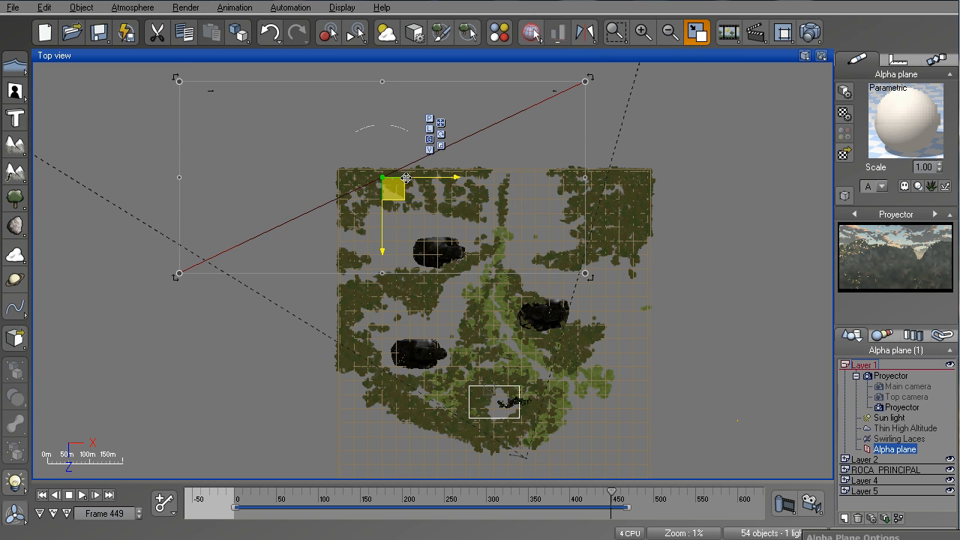
drag(406, 178, 441, 162)
click(470, 129)
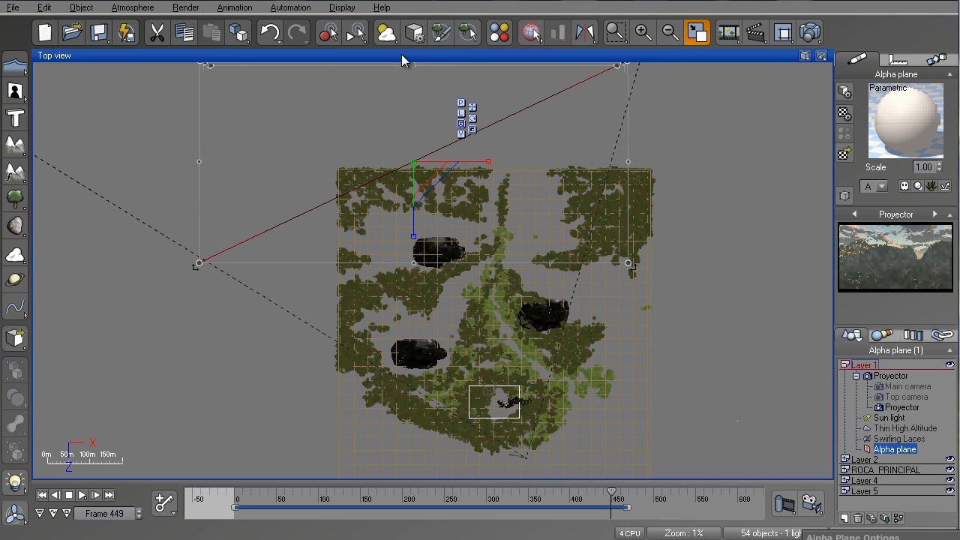
Step: Adjust the alpha plane's rotation and size in the Proyector view until its outline matches the render frame
double_click(401, 54)
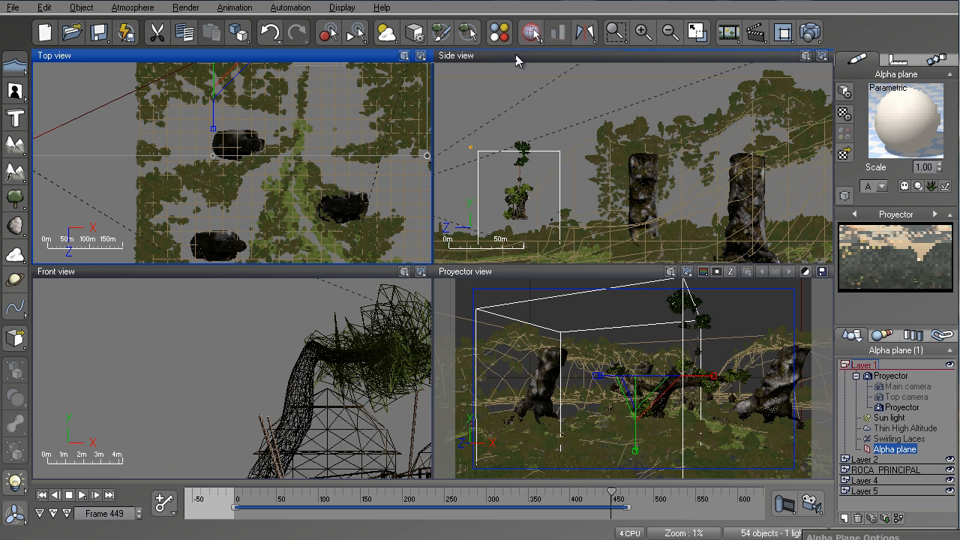
double_click(593, 278)
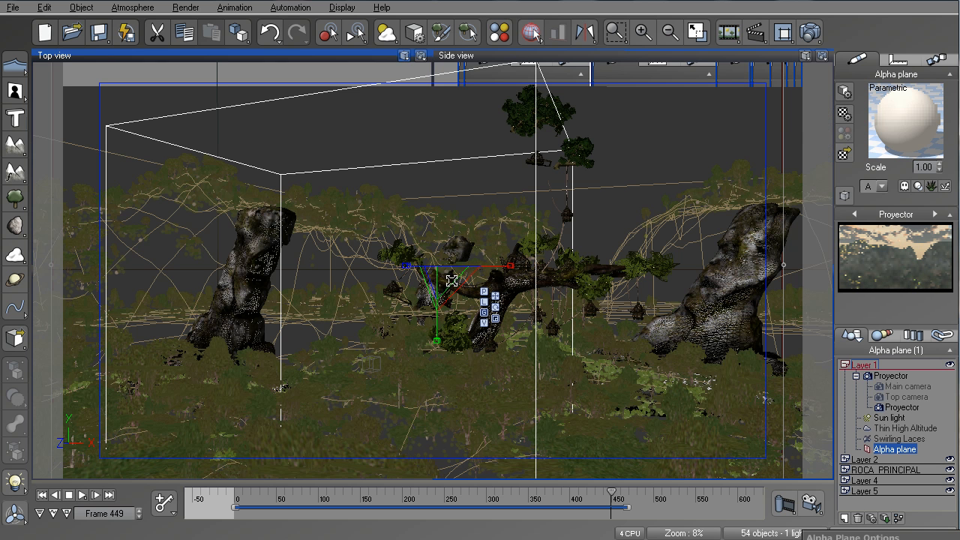
click(496, 307)
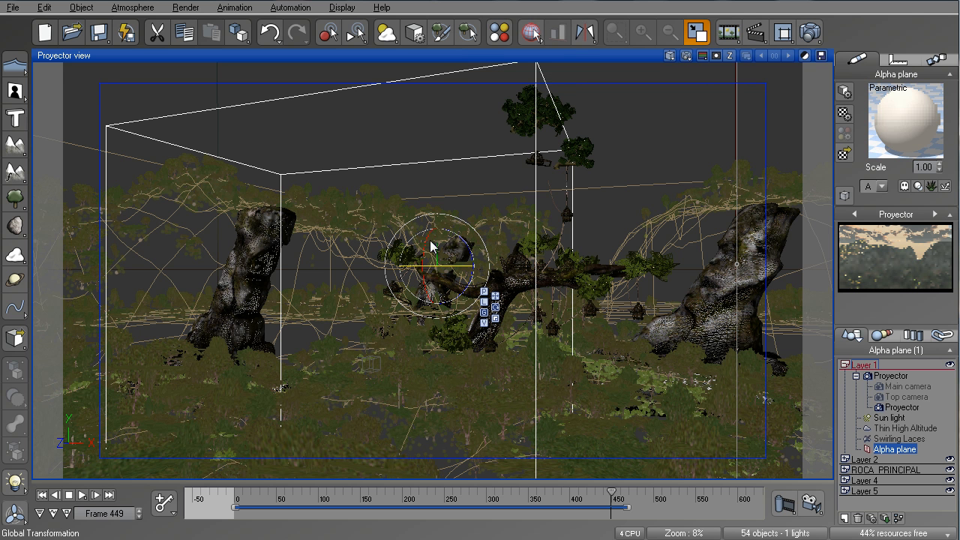
key(5)
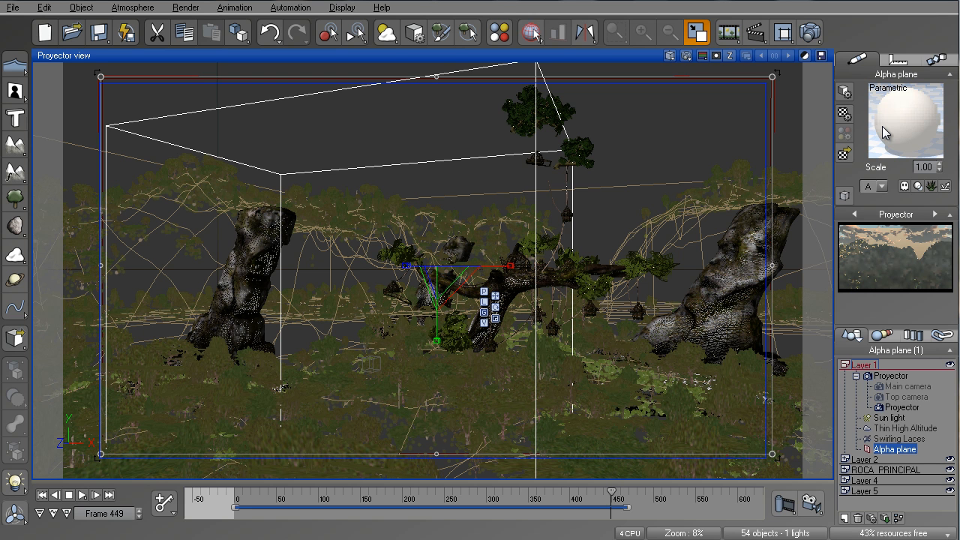
Step: Collapse Layer 1 and hide Layer 2, ROCA_PRINCIPAL, Layer 4 and Layer 5, leaving only Layer 1 visible
click(845, 364)
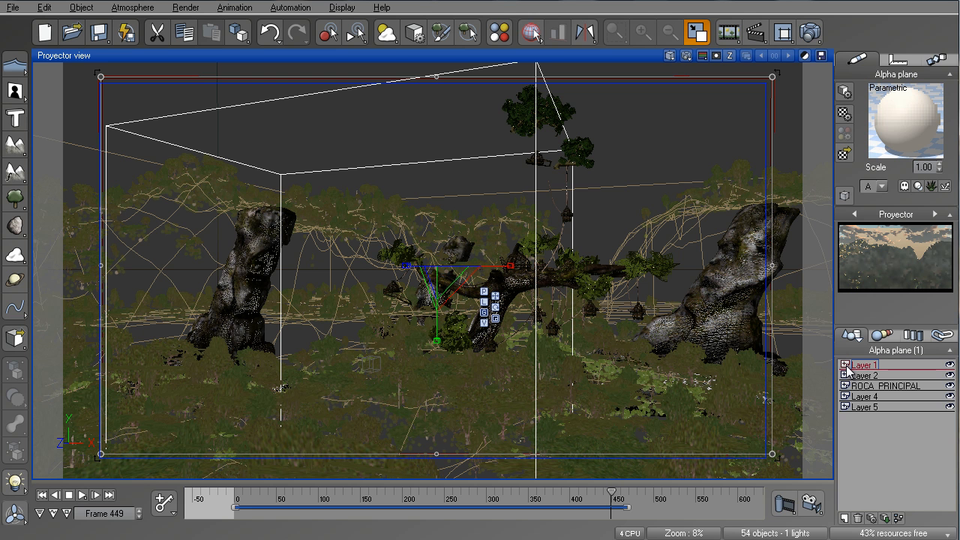
click(949, 386)
click(950, 396)
click(950, 397)
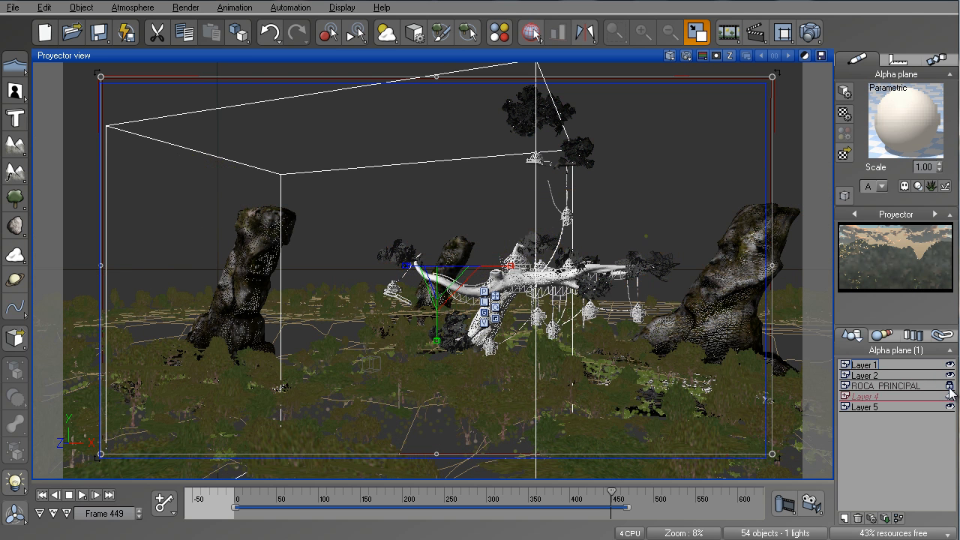
click(950, 387)
click(950, 410)
click(949, 407)
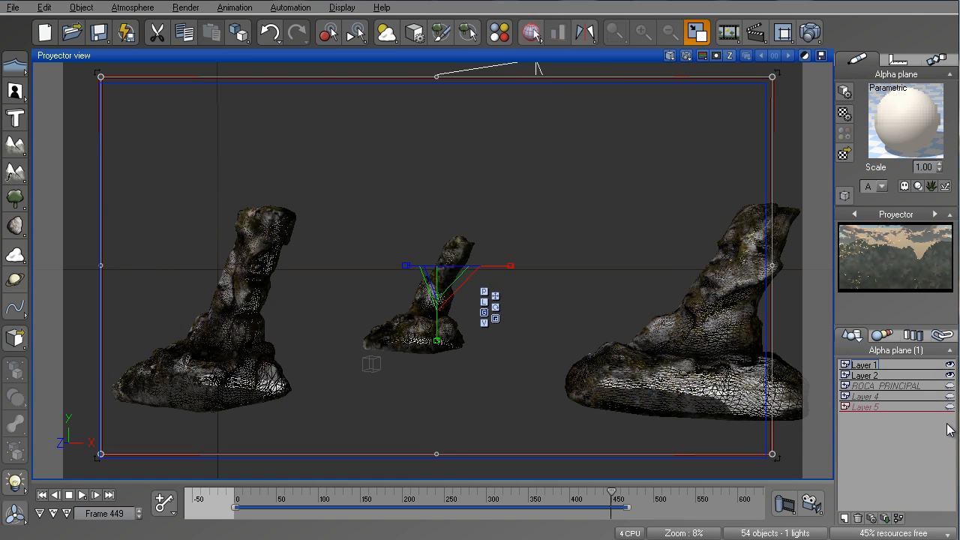
click(950, 375)
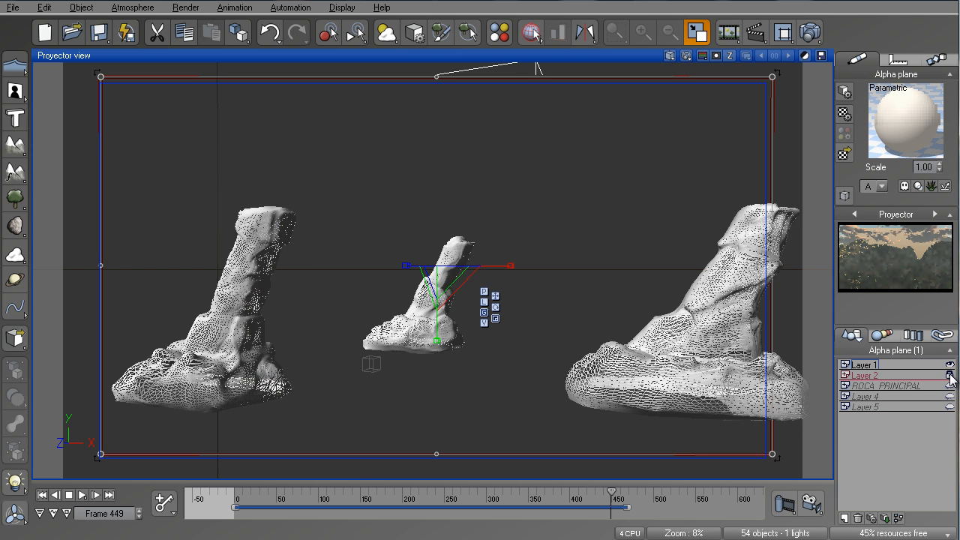
click(950, 376)
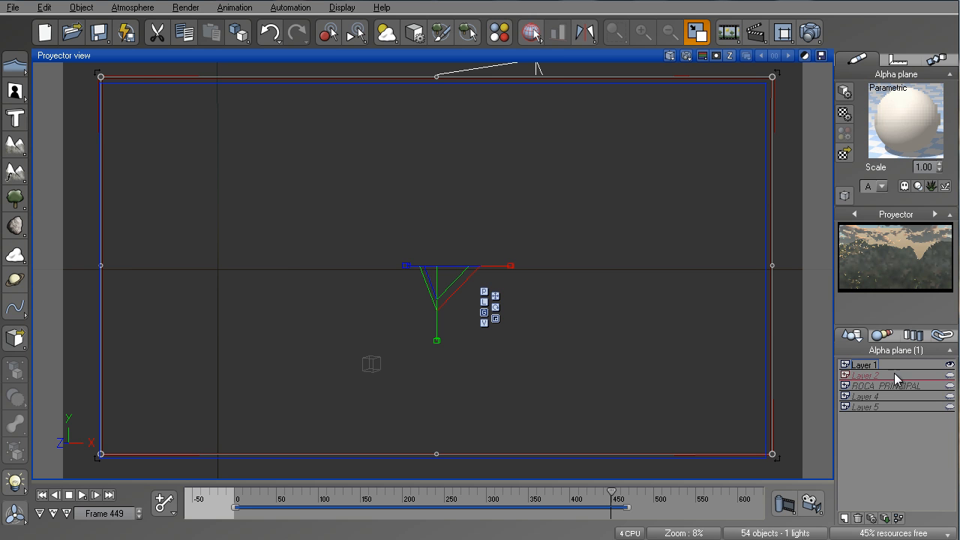
Step: Exclude Terrain in Layer 4 and Terrain1 in Layer 5 from rendering, leaving both layers collapsed
click(845, 396)
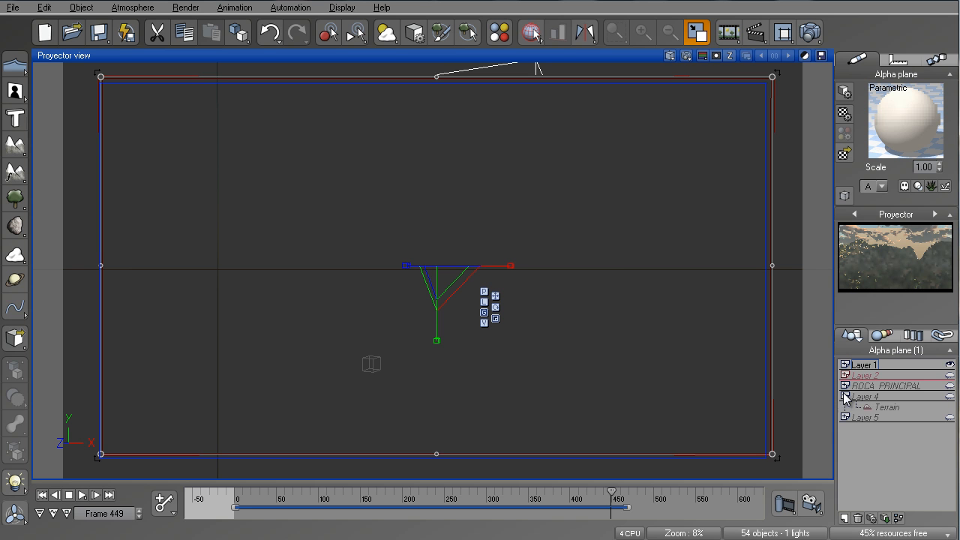
click(845, 417)
click(866, 428)
click(866, 408)
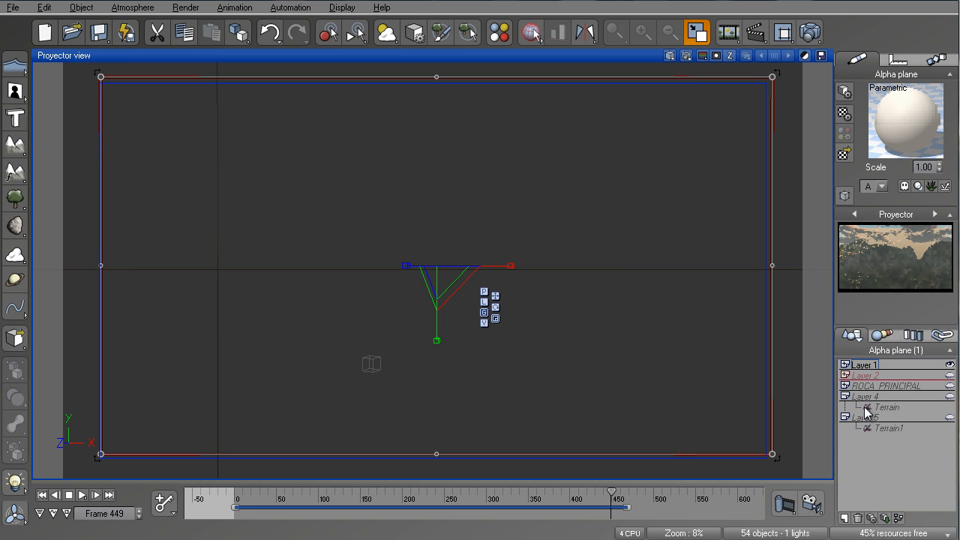
click(845, 418)
click(845, 396)
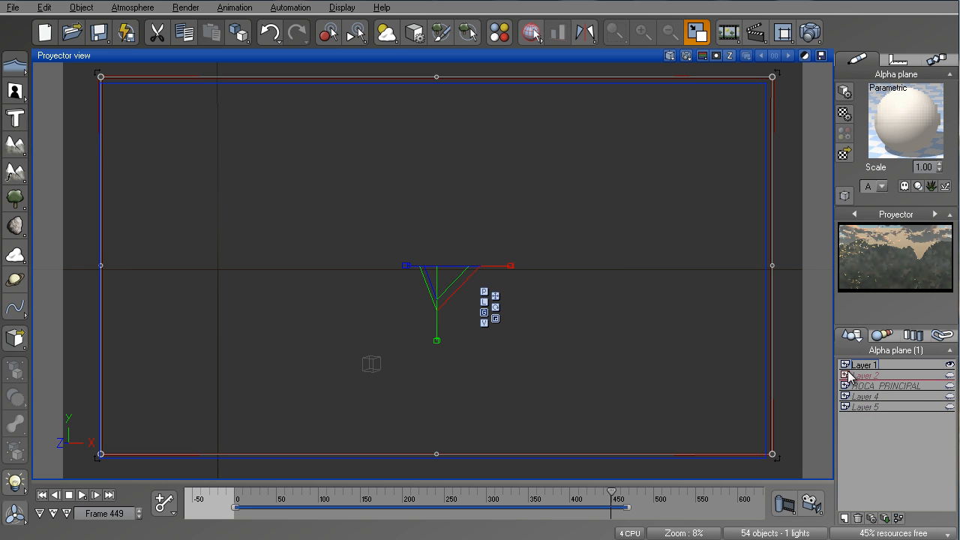
Step: Enlarge the Alpha plane in Layer 1 beyond the Proyector render frame and shift it slightly along X to centre it
click(846, 365)
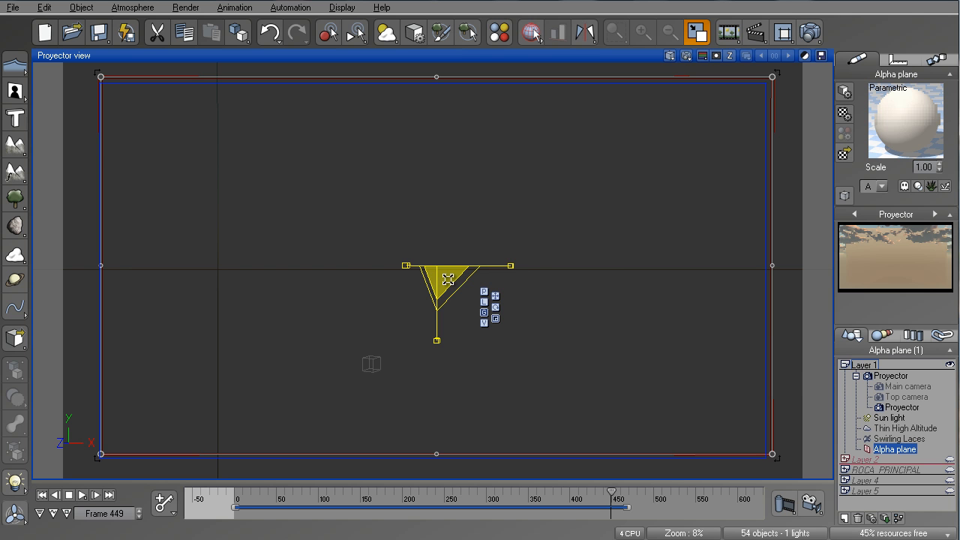
drag(452, 277, 488, 269)
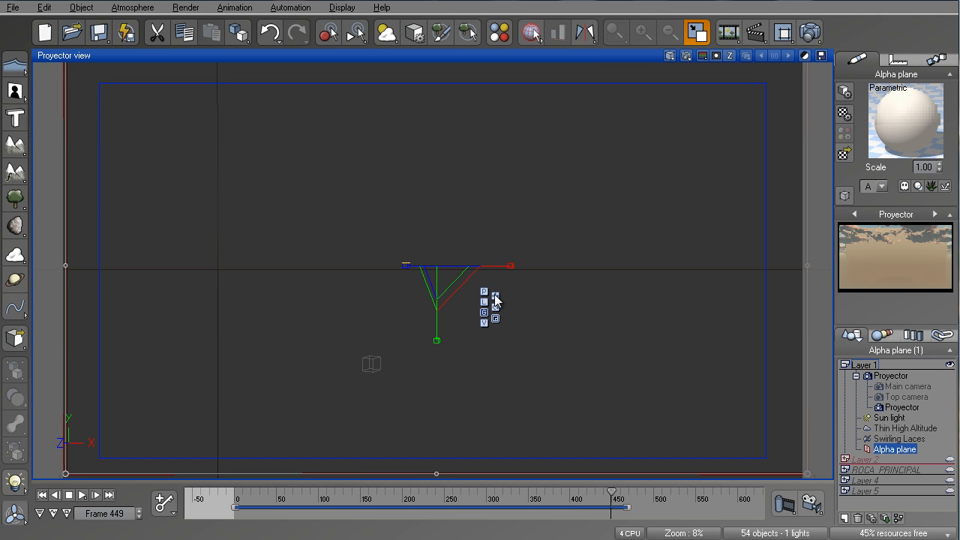
click(494, 296)
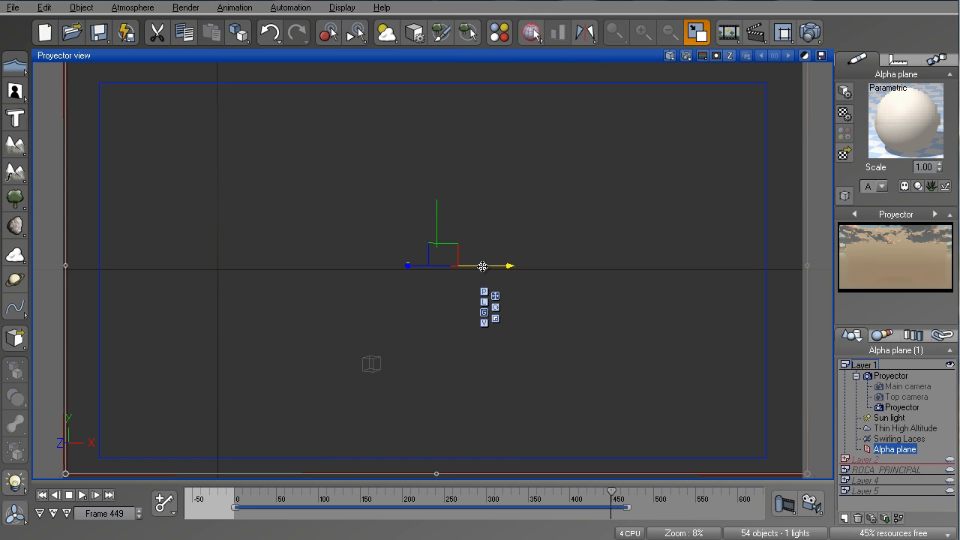
drag(482, 266, 480, 265)
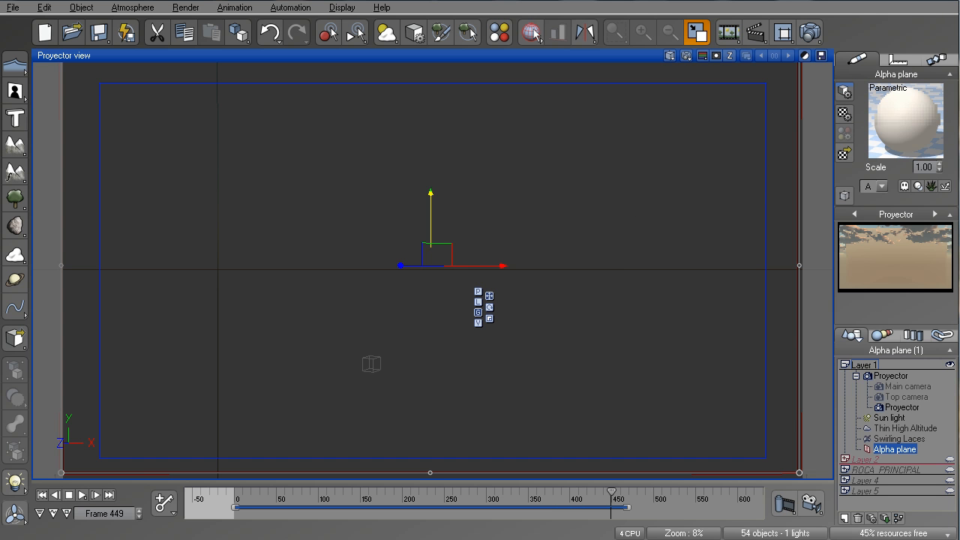
Step: Give the Alpha plane's material a mapped picture from CM_01.png, using the image's alpha as material transparency, and refresh the camera preview
drag(832, 534, 581, 40)
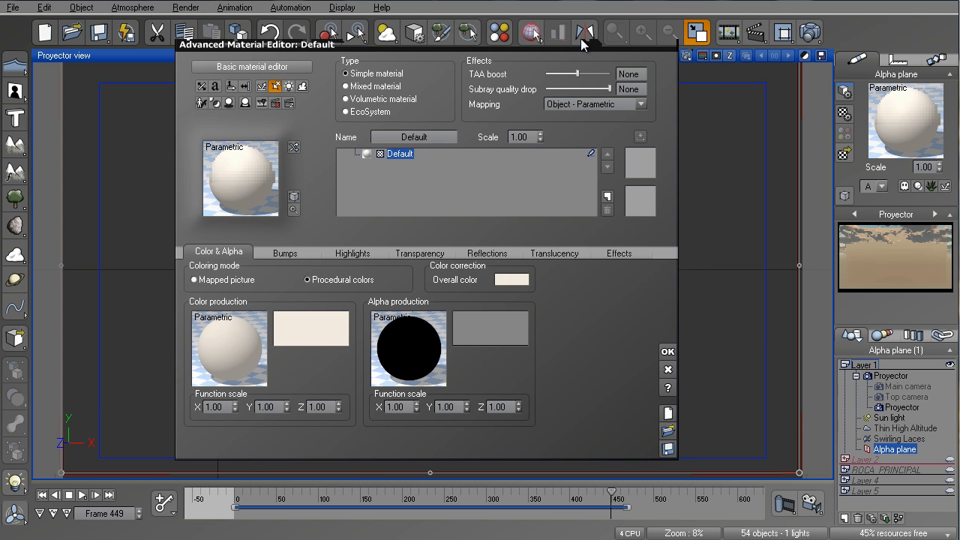
click(214, 279)
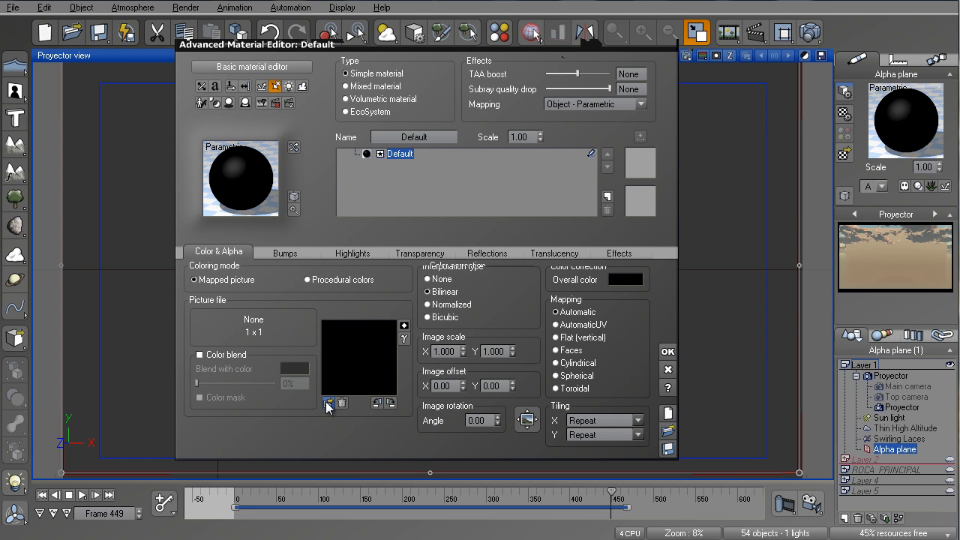
click(327, 403)
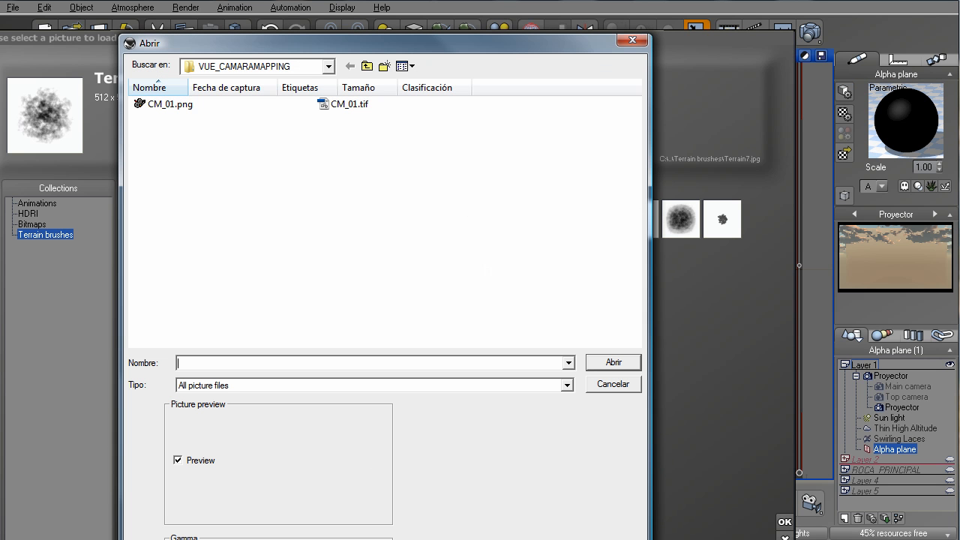
click(150, 103)
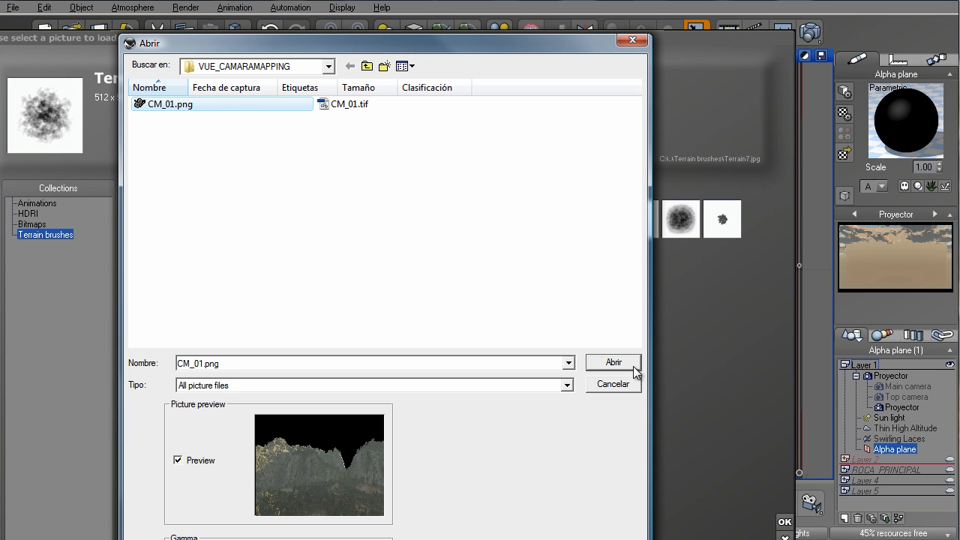
click(611, 362)
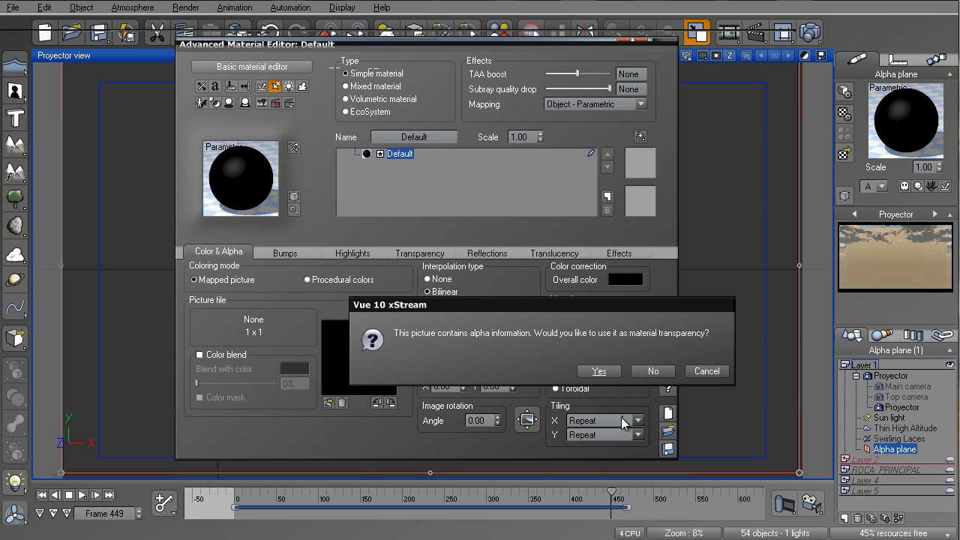
click(599, 372)
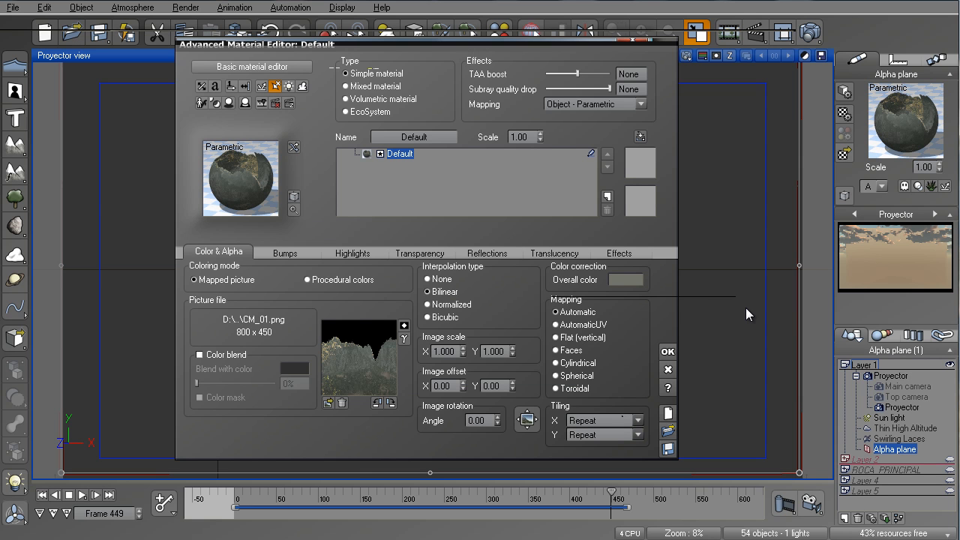
right_click(868, 305)
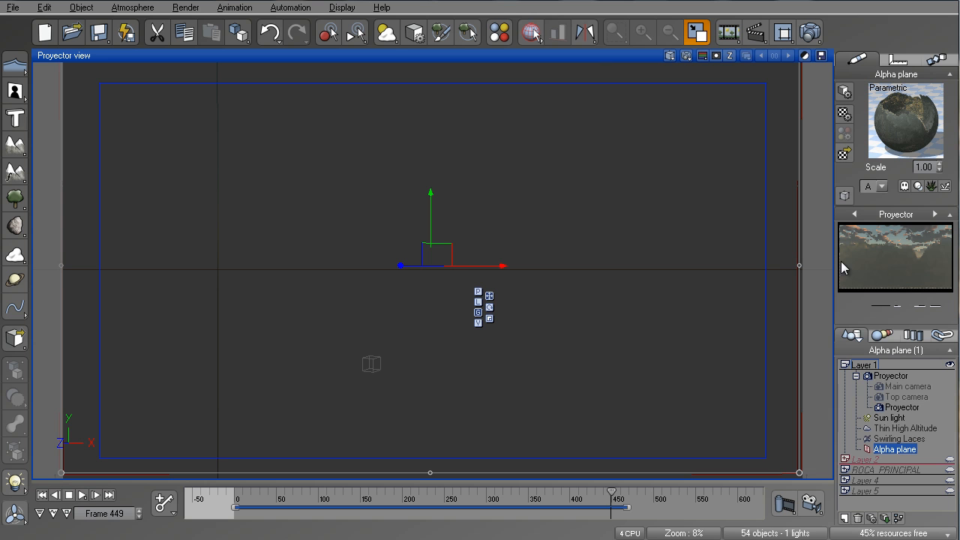
Step: Fine-tune the Alpha plane's size and vertical position in the Proyector view and render the view to check the fit
click(488, 320)
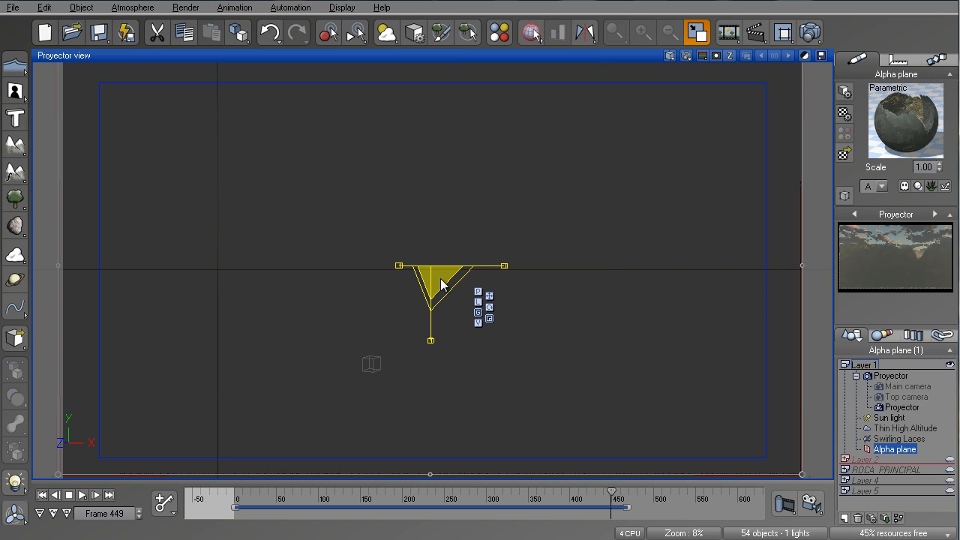
click(488, 295)
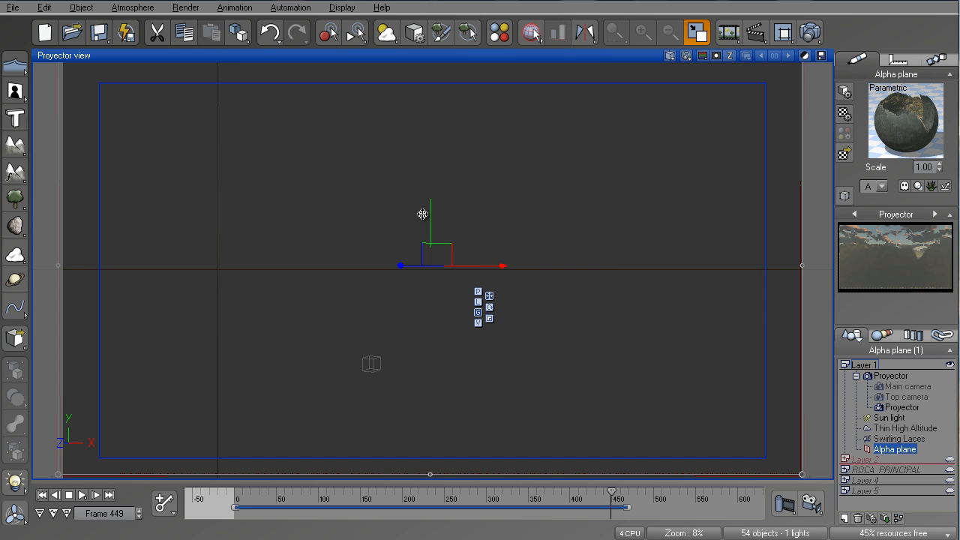
key(ctrl+z)
key(ctrl+y)
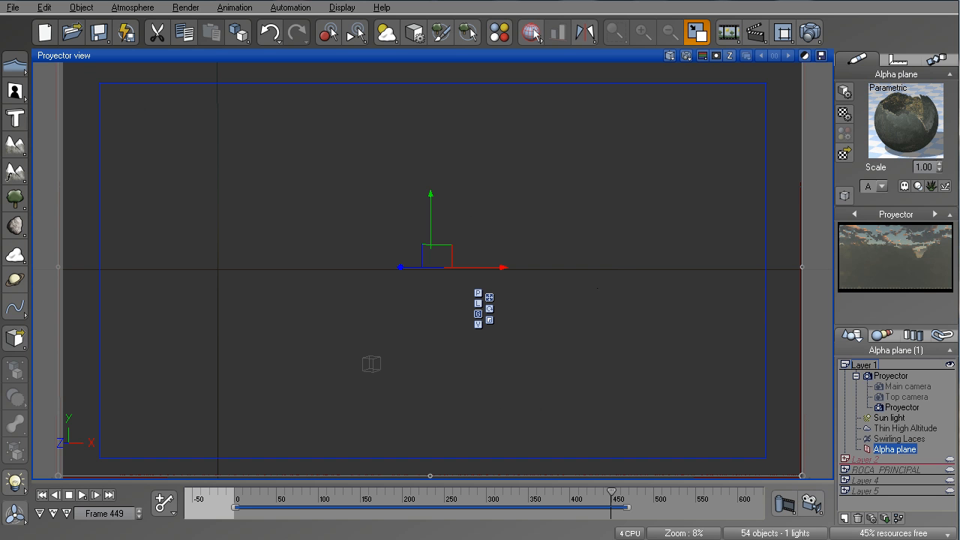
click(810, 32)
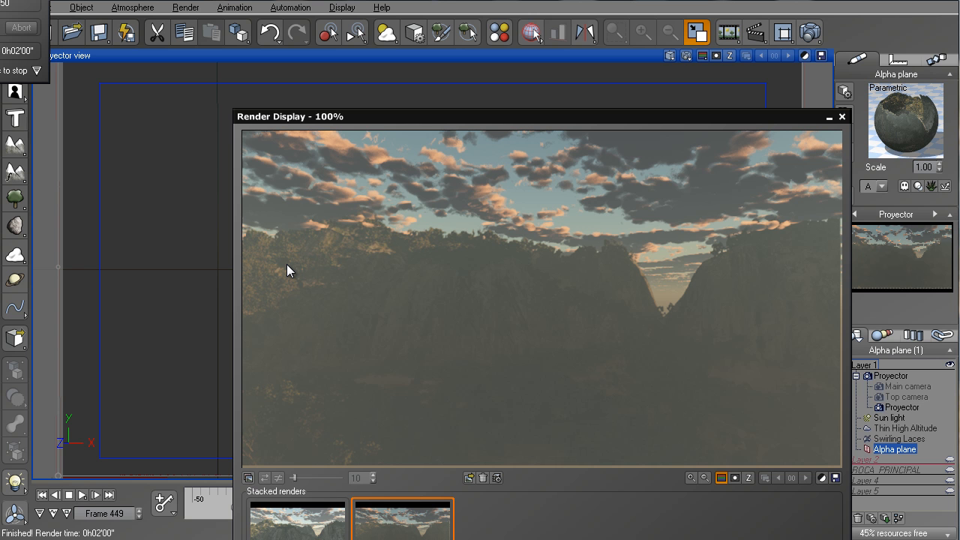
click(841, 117)
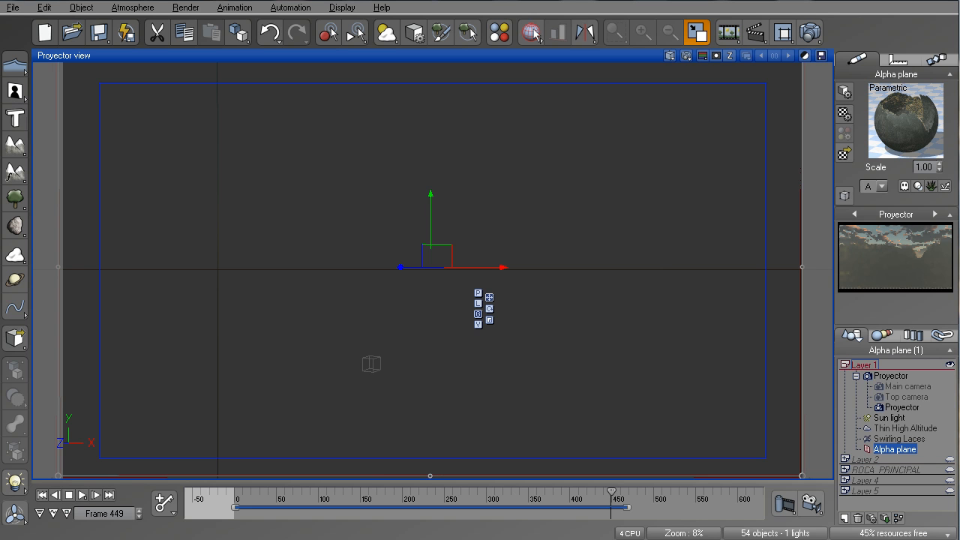
Step: Edit the Alpha plane material's transparency production function and change the colour and alpha node from Projected Texture Map to Texture Map
double_click(902, 117)
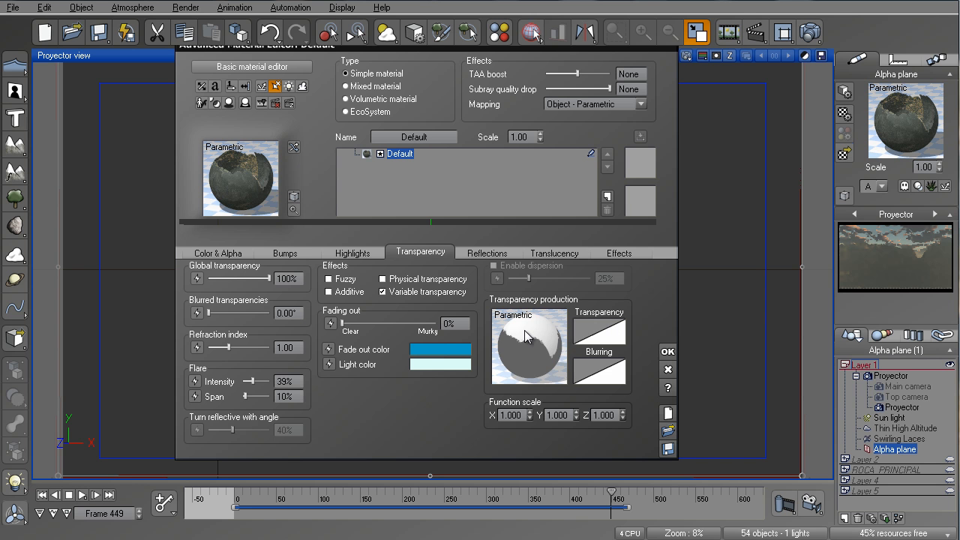
right_click(524, 331)
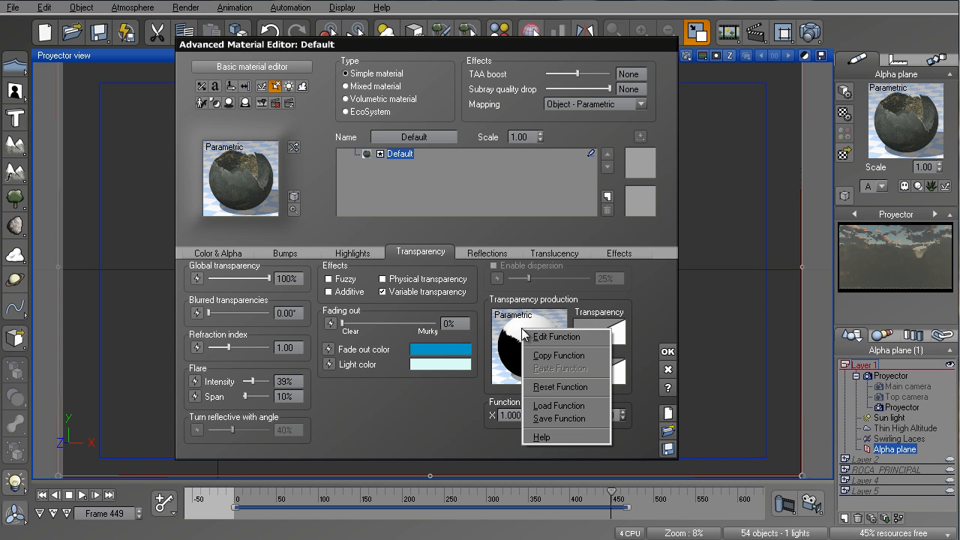
click(539, 336)
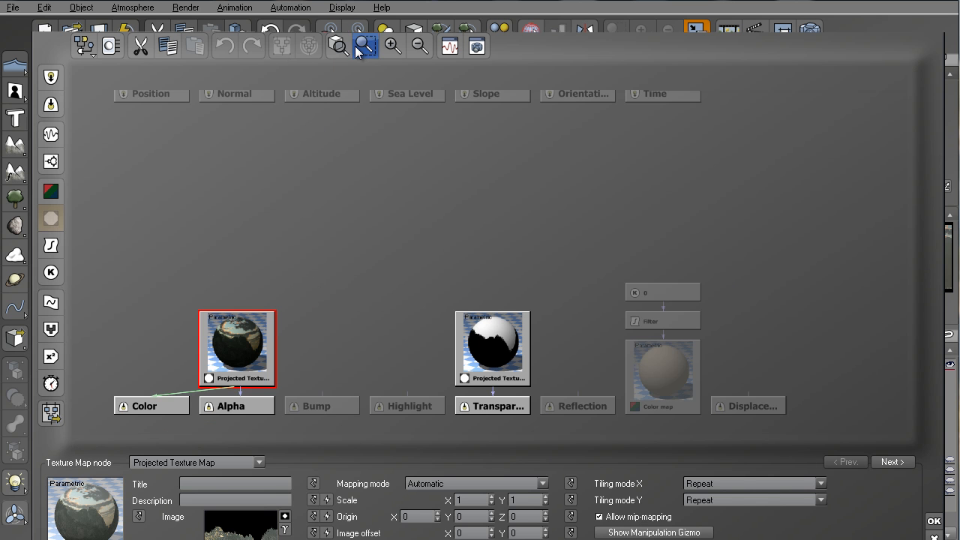
mouse_move(349, 12)
mouse_down()
mouse_move(348, 54)
mouse_move(343, 10)
mouse_up()
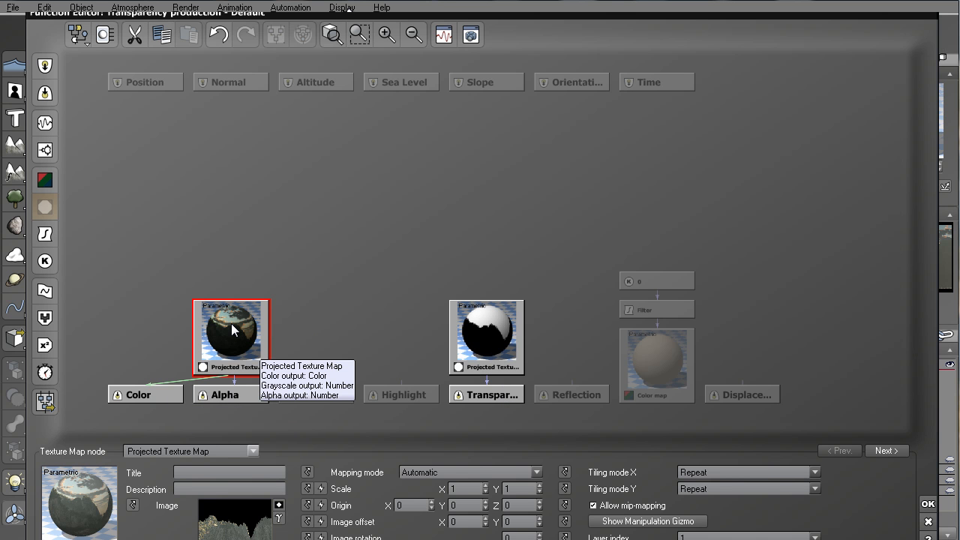
click(252, 450)
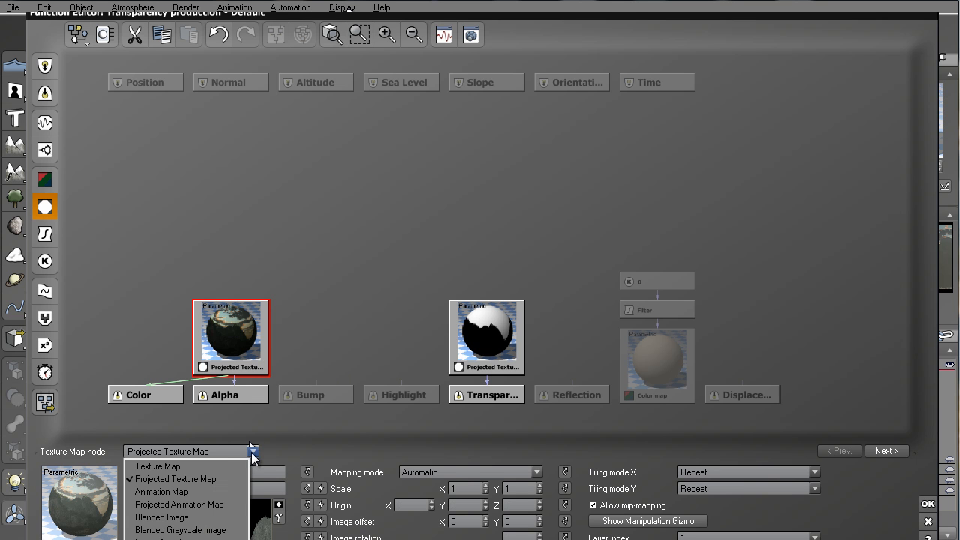
click(180, 467)
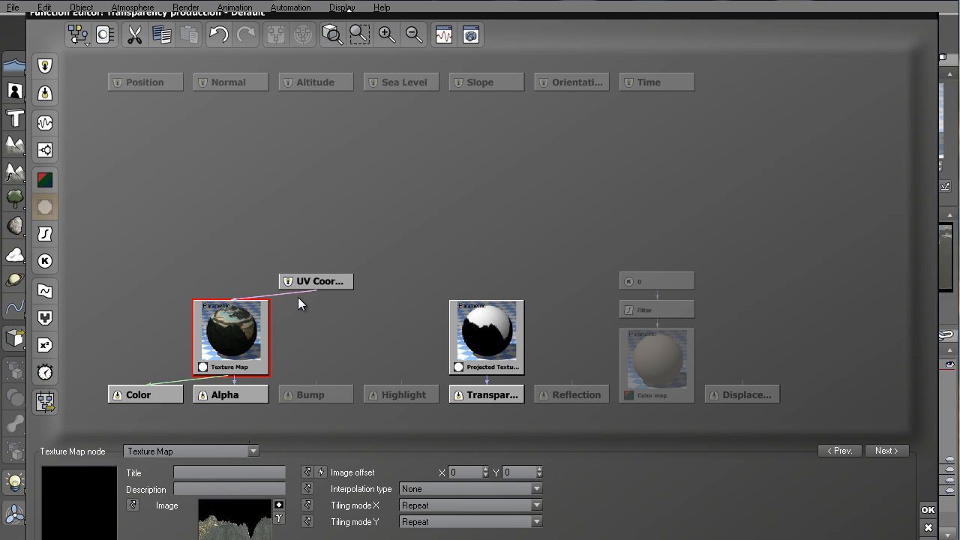
Step: Change the transparency node to Texture Map as well and place its UV Coordinates node beside the colour map's one
click(481, 339)
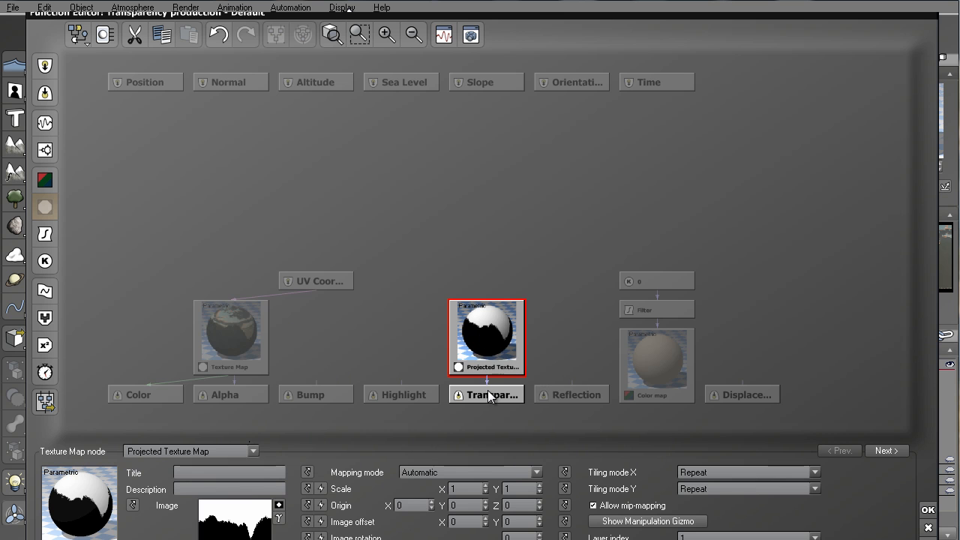
click(212, 451)
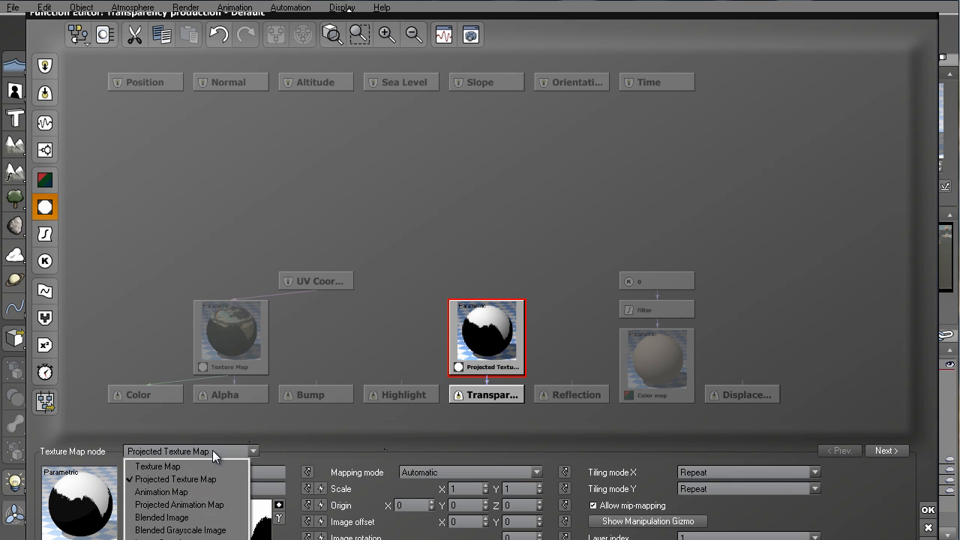
click(157, 465)
drag(567, 283, 410, 281)
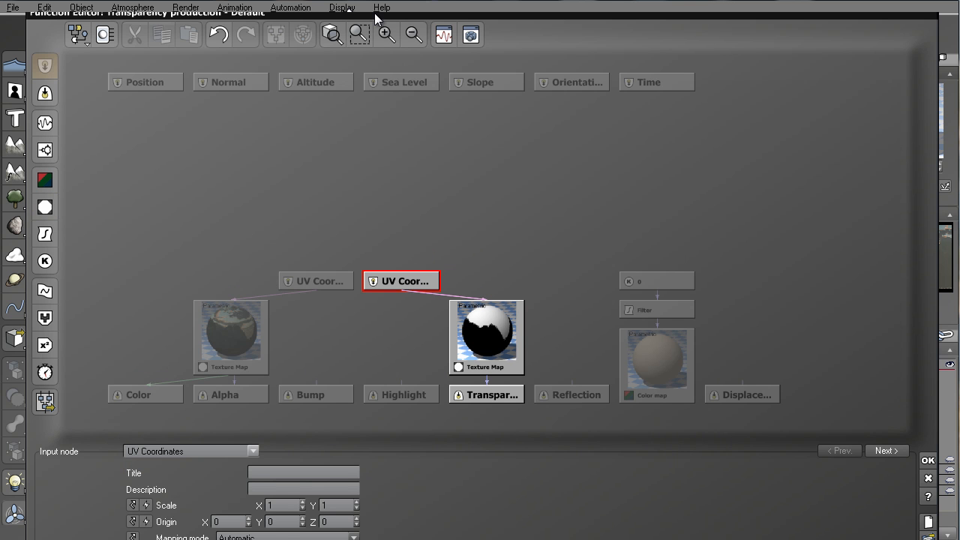
Step: Change the colour map's UV Coordinates node to Camera Projection and set its projector to the Proyector camera
mouse_move(374, 7)
mouse_down()
mouse_move(376, 132)
mouse_move(374, 1)
mouse_up()
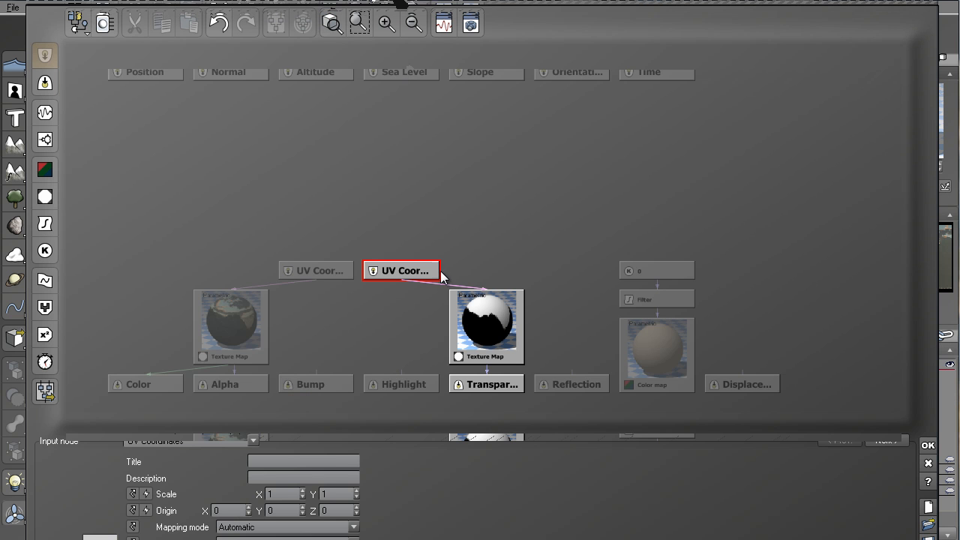
click(313, 272)
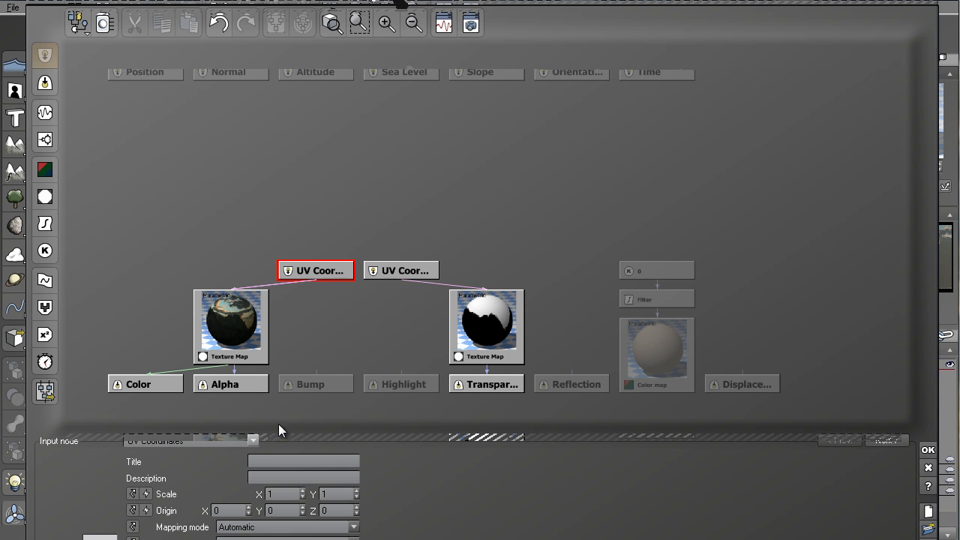
click(158, 442)
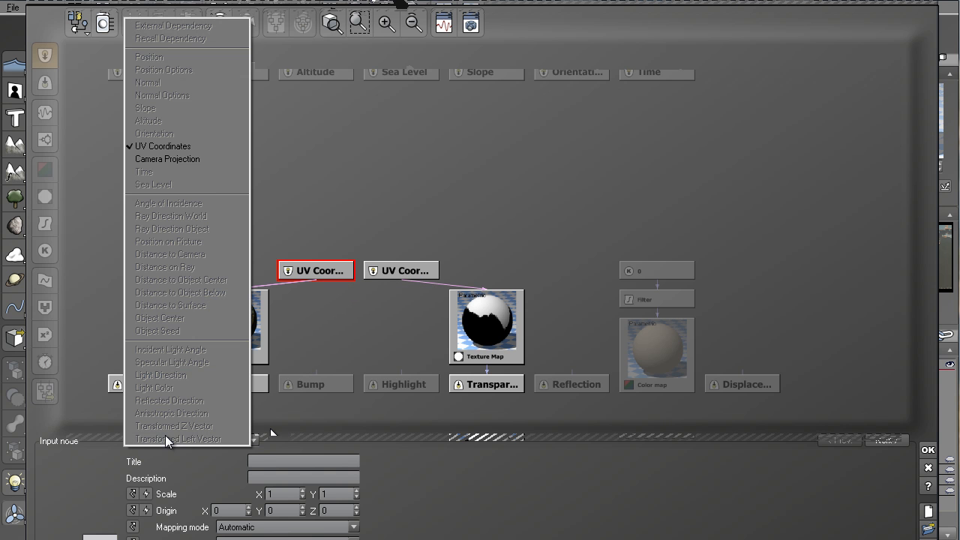
click(197, 162)
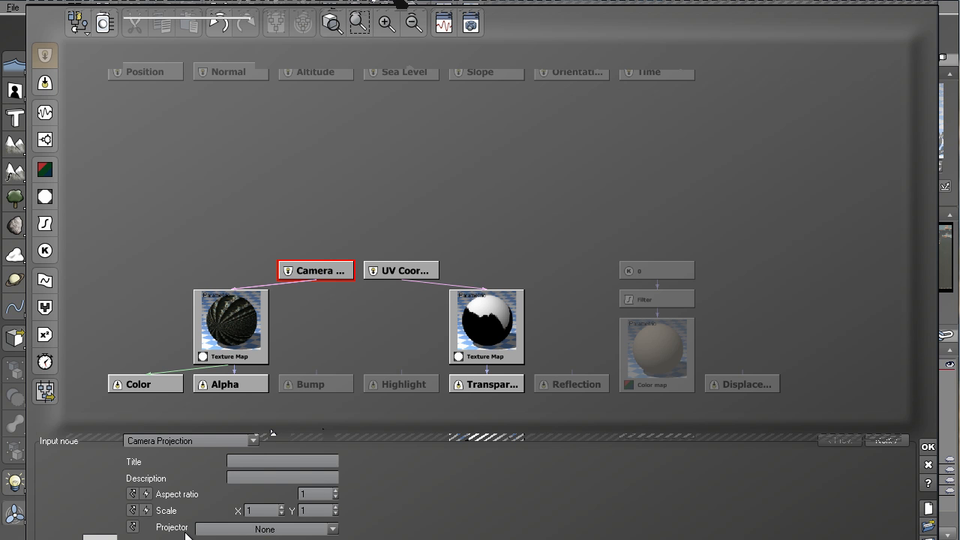
click(330, 529)
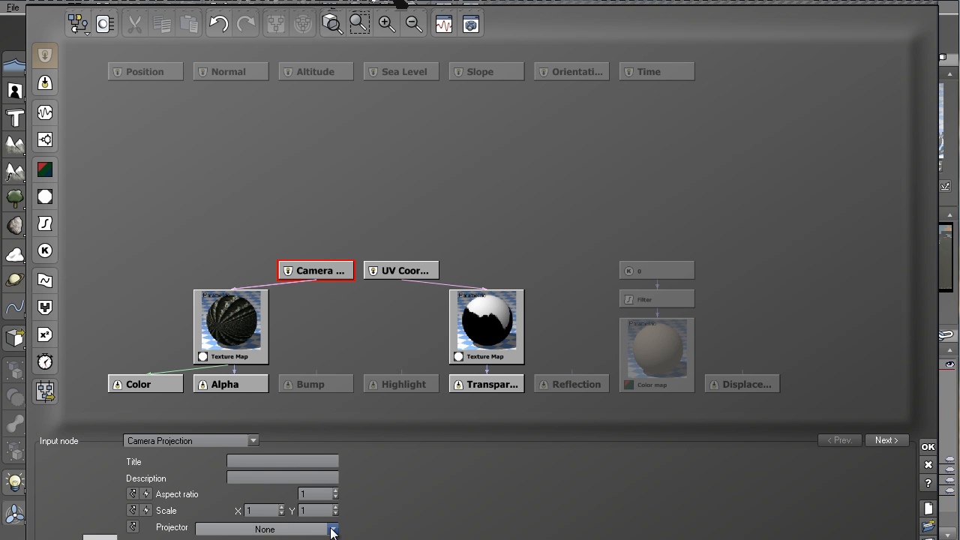
click(247, 538)
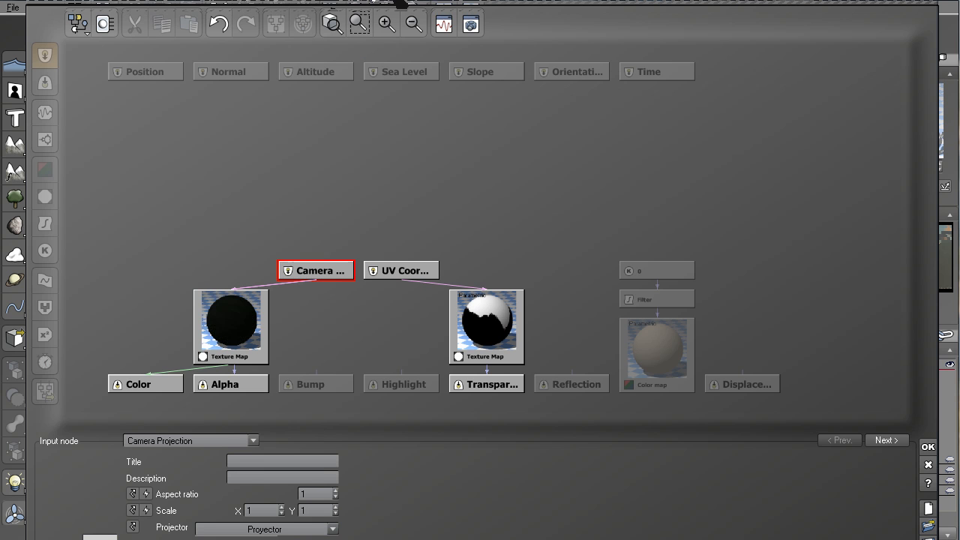
Step: Change the transparency map's UV Coordinates node to Camera Projection with Proyector as projector, and accept the function and material changes
click(396, 270)
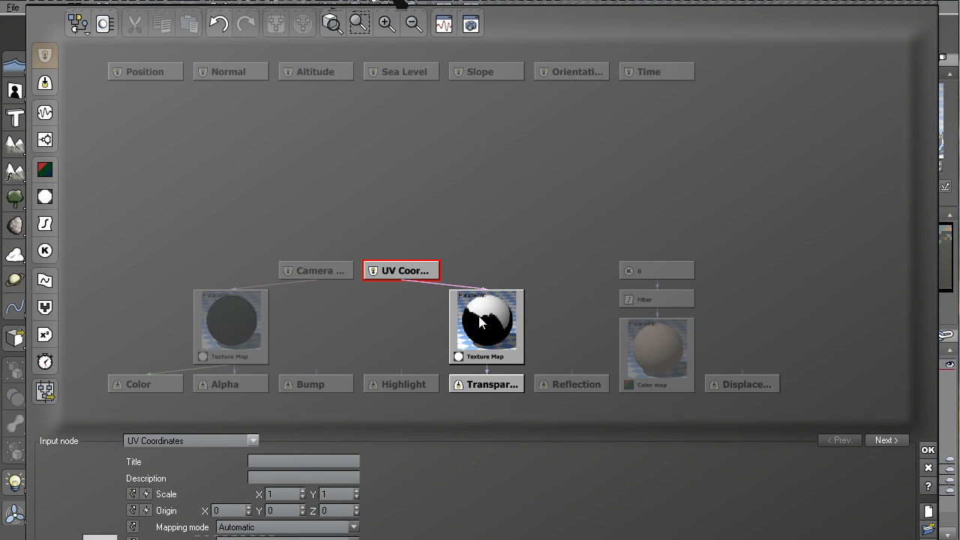
click(253, 441)
click(196, 162)
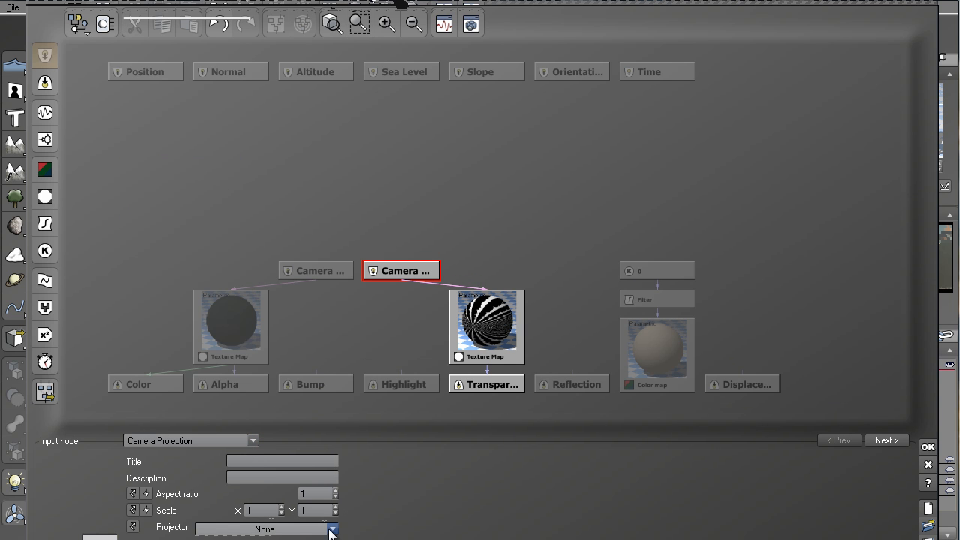
click(333, 528)
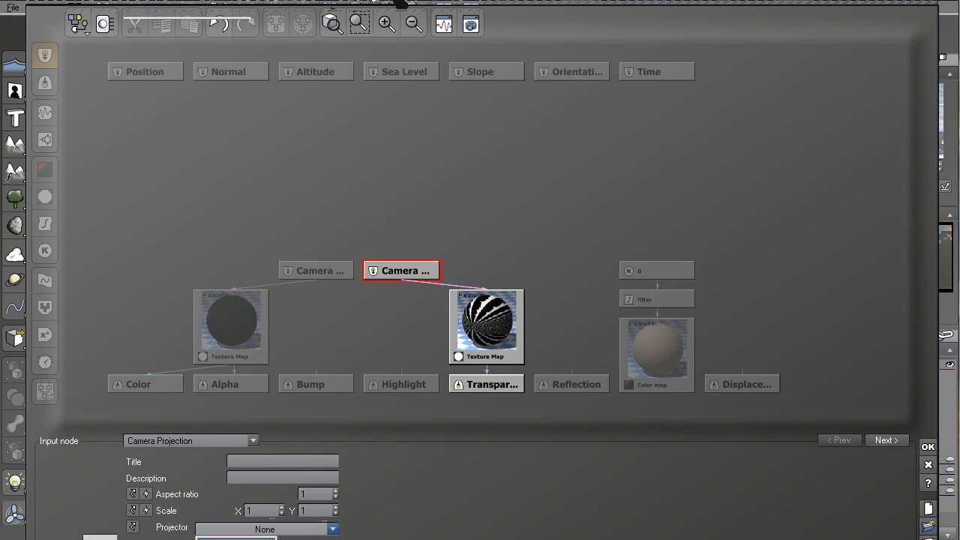
click(236, 538)
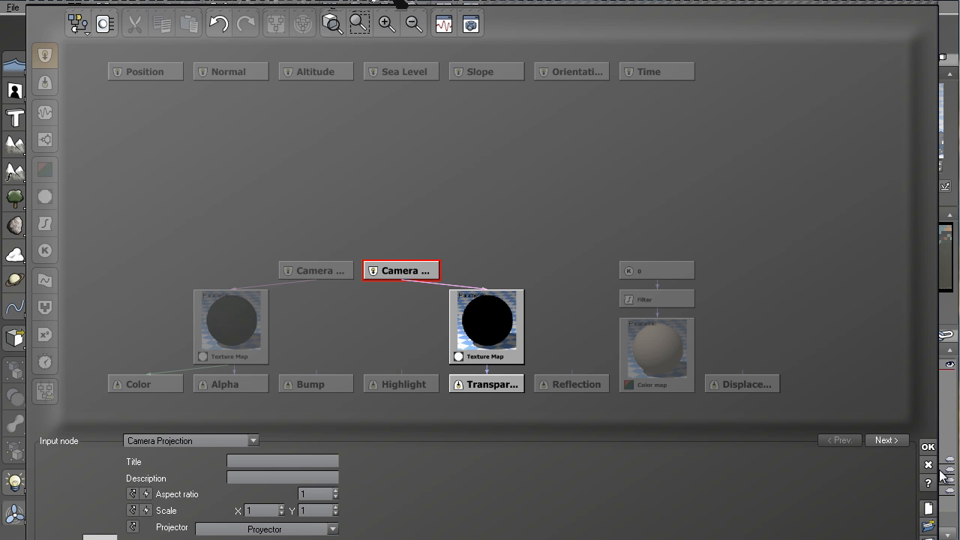
click(929, 447)
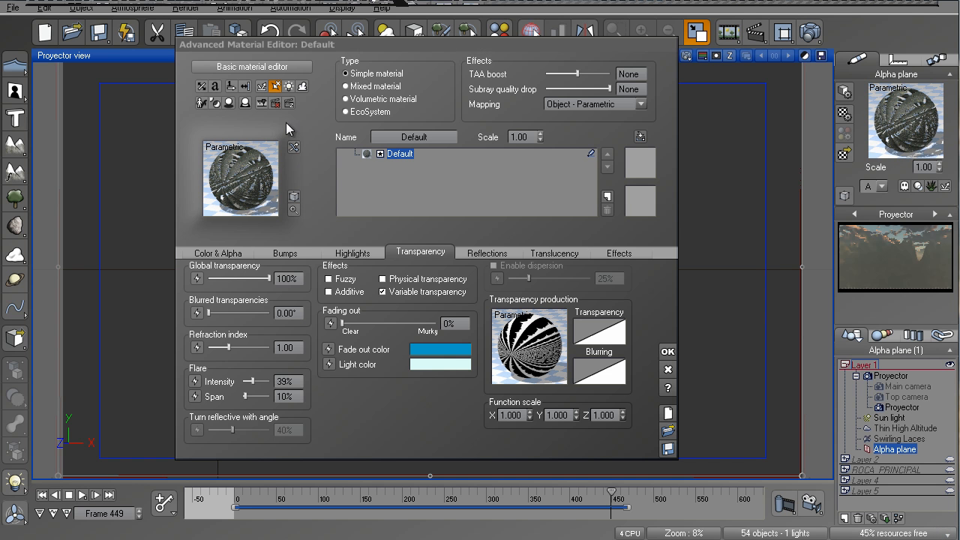
click(665, 353)
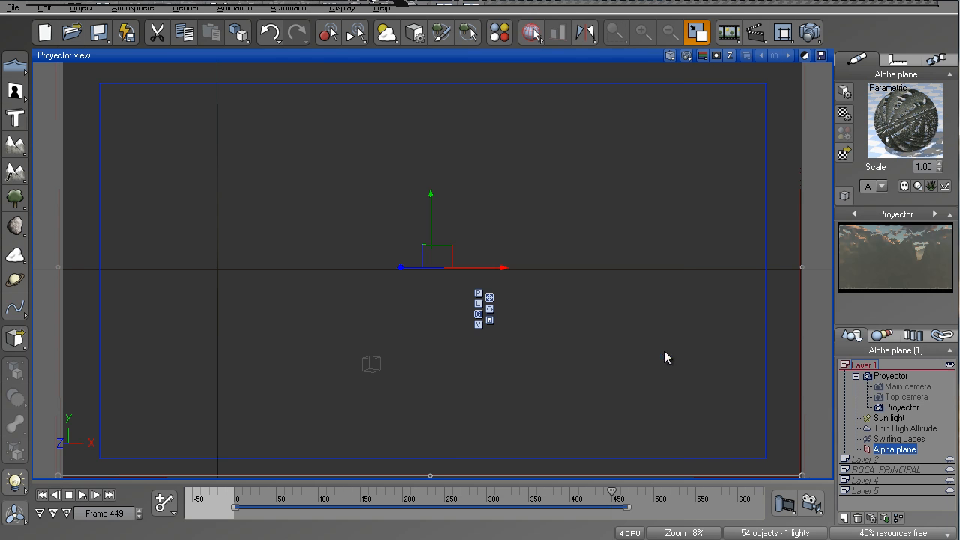
Step: Render the Proyector view and compare the result with the previous stacked render
right_click(865, 257)
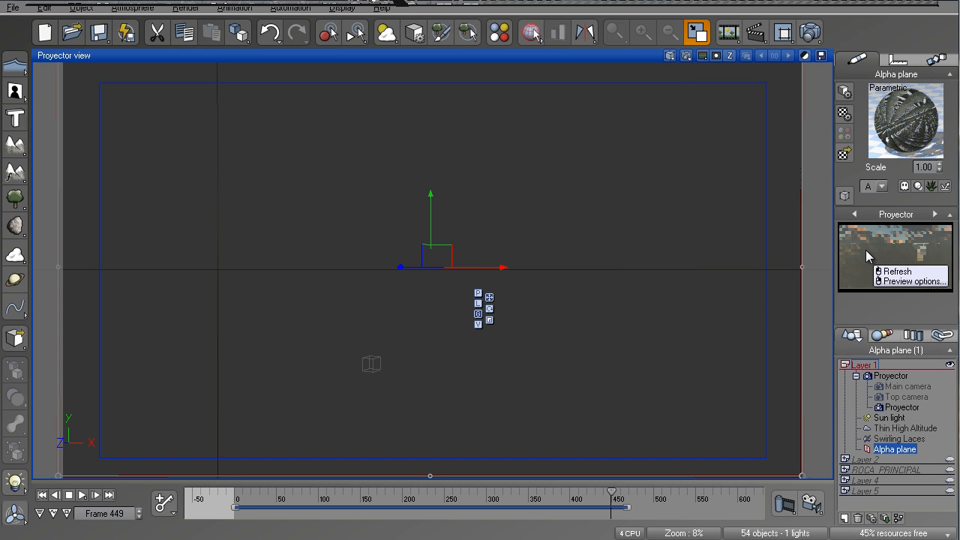
click(811, 34)
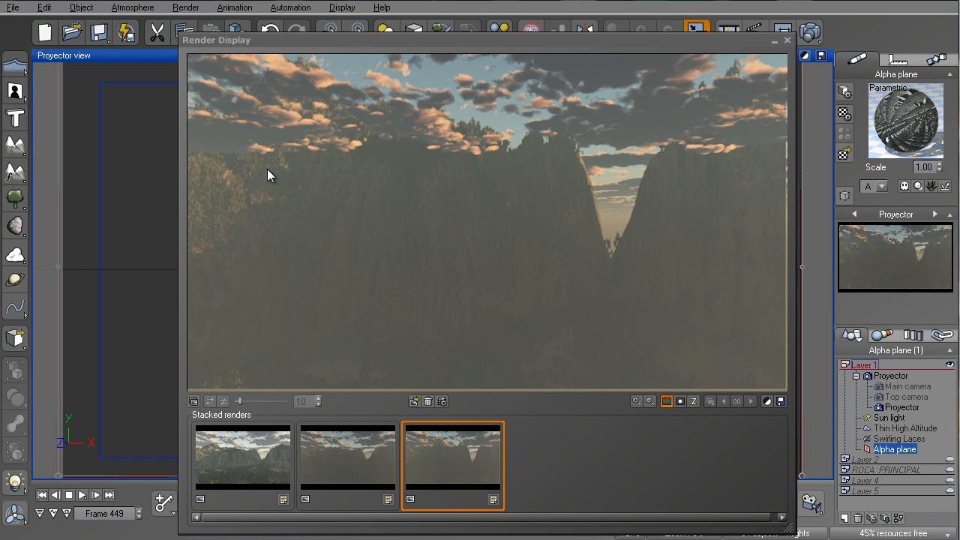
click(371, 459)
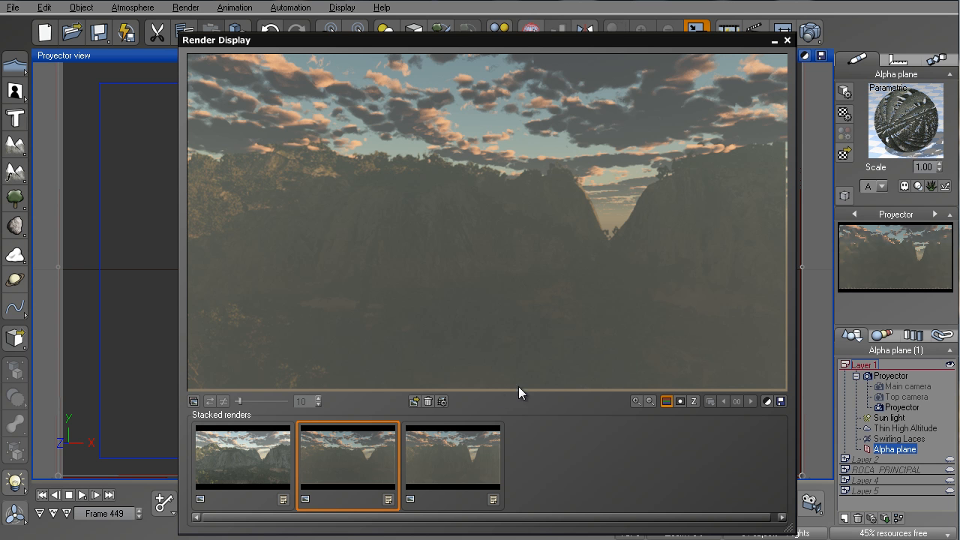
click(454, 454)
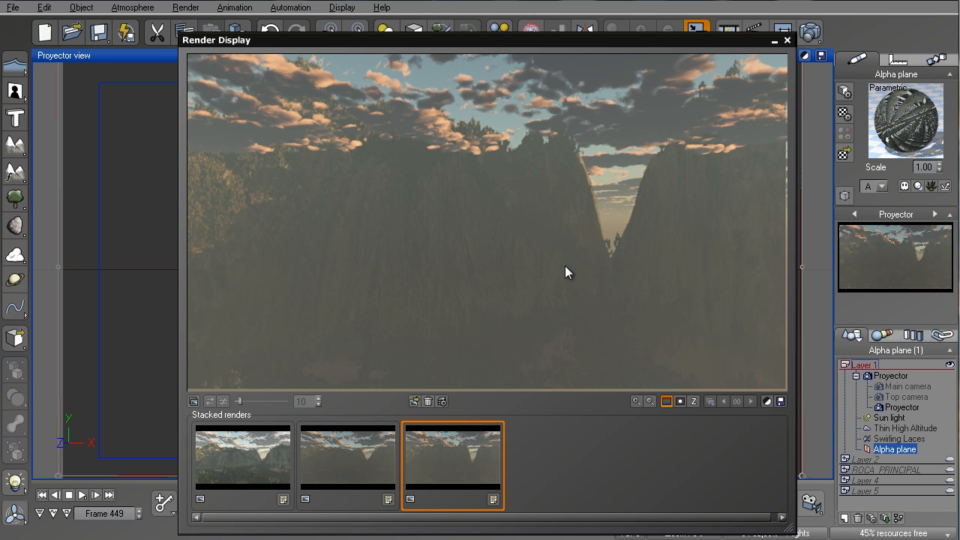
click(786, 40)
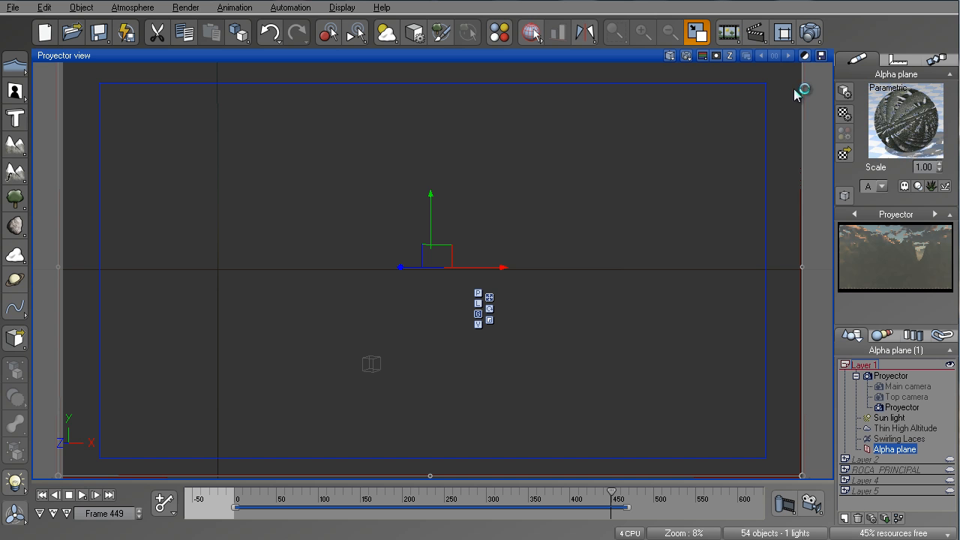
Step: Reopen the Alpha plane material's transparency production function and set the transparency map's Camera Projection aspect ratio to 1.7
double_click(896, 118)
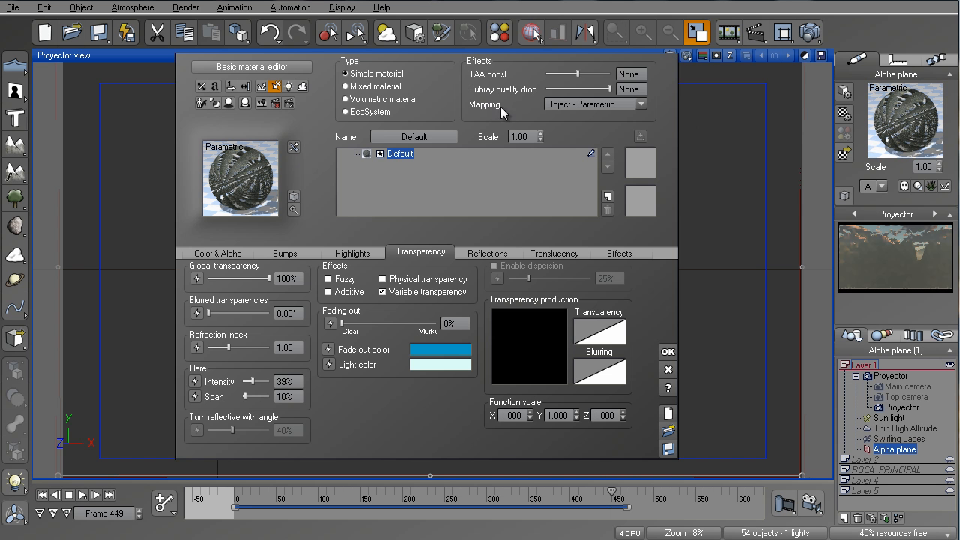
right_click(523, 346)
click(534, 348)
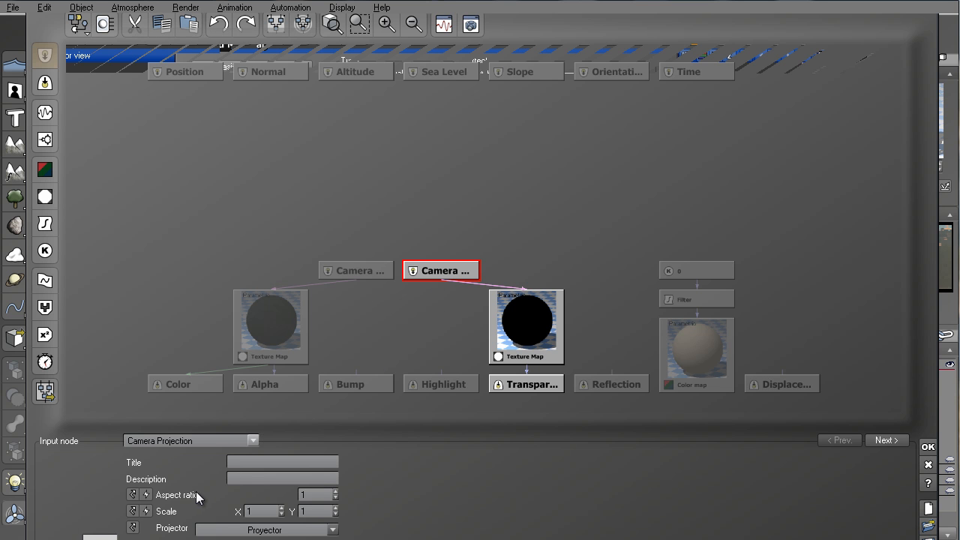
click(319, 494)
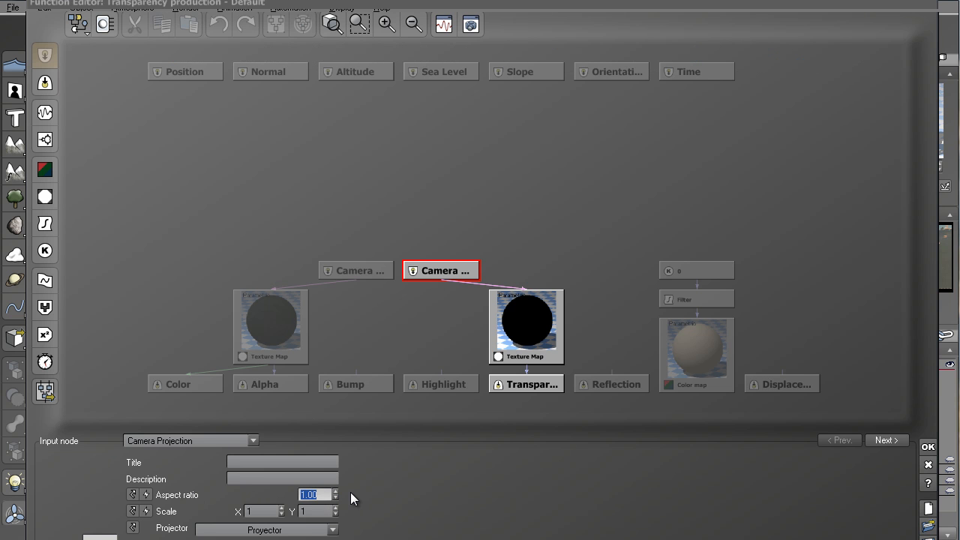
text(1.7)
key(Return)
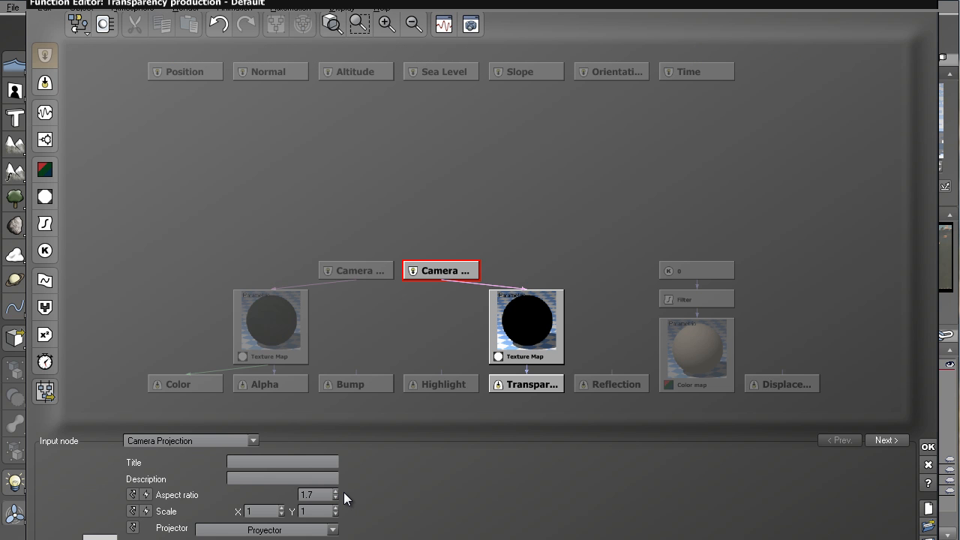
Step: Set the colour map's Camera Projection aspect ratio to 1.7 as well and accept the function and material changes
click(351, 272)
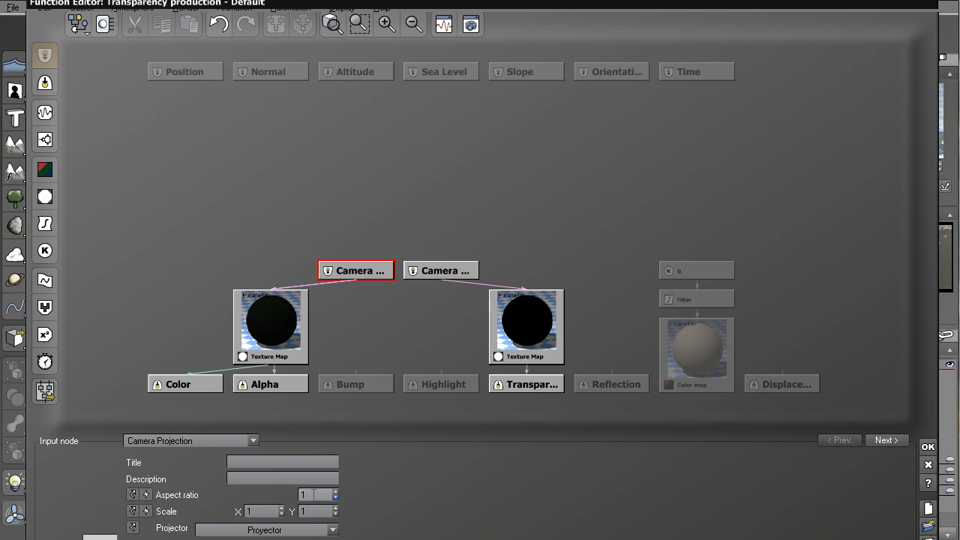
text(1.7)
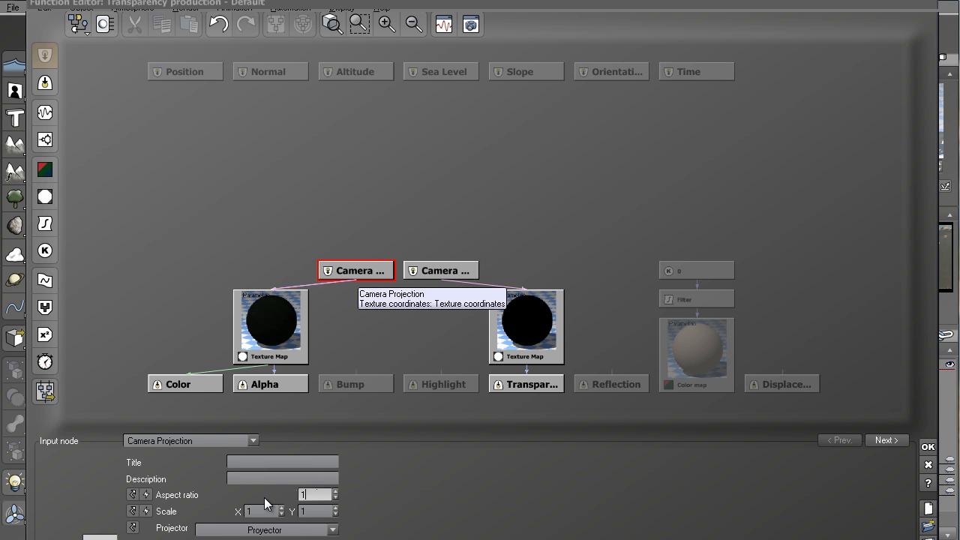
key(Return)
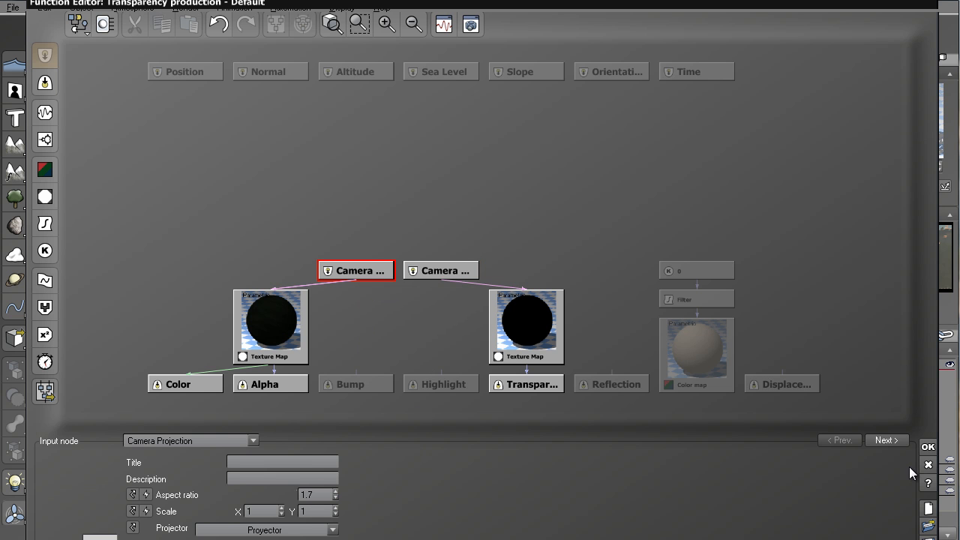
click(926, 450)
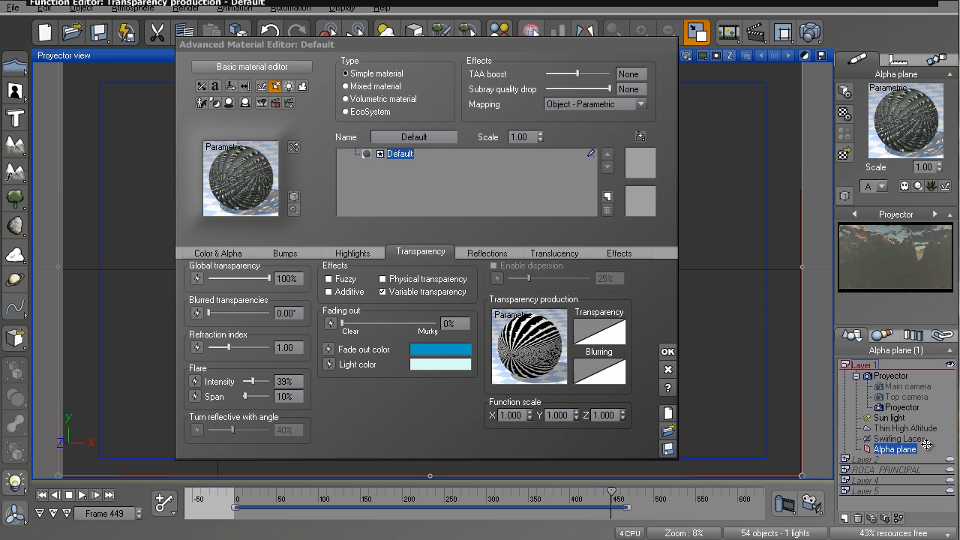
click(667, 351)
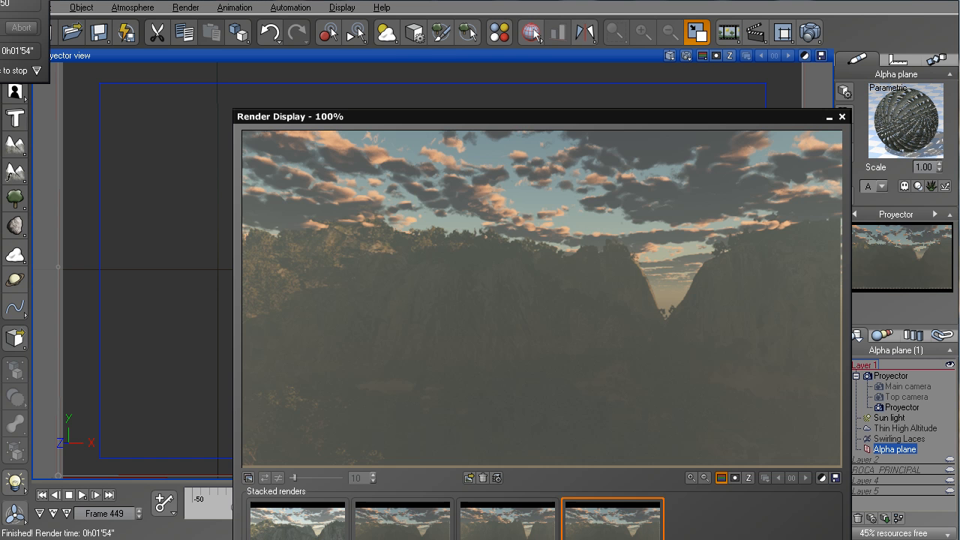
Step: Compare the new render's projection with each of the earlier stacked renders, including the original terrain render, and close the render display
drag(588, 118, 527, 22)
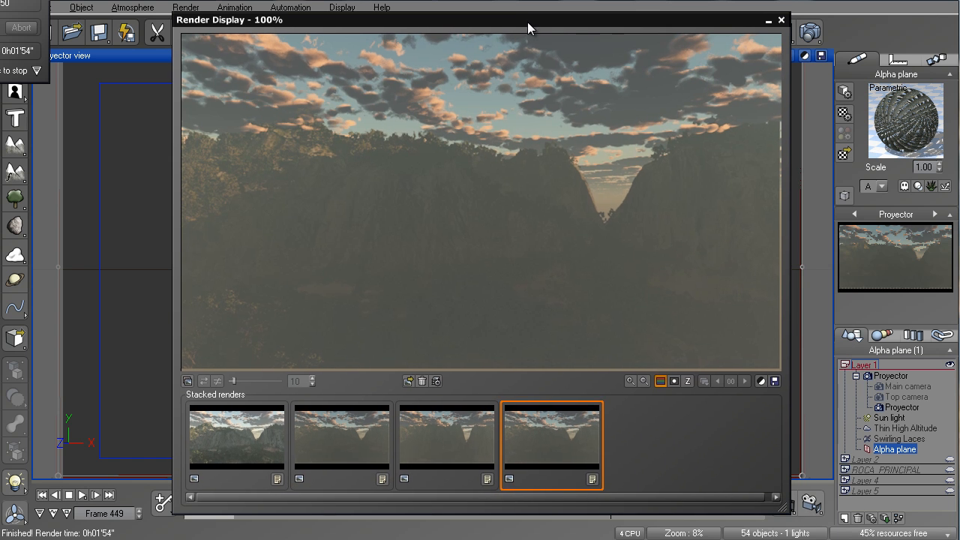
click(459, 429)
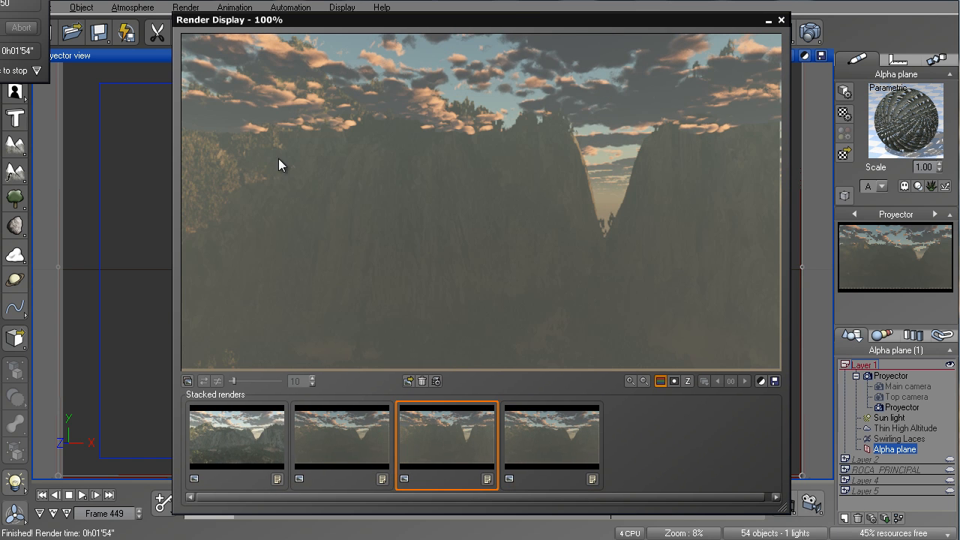
click(356, 442)
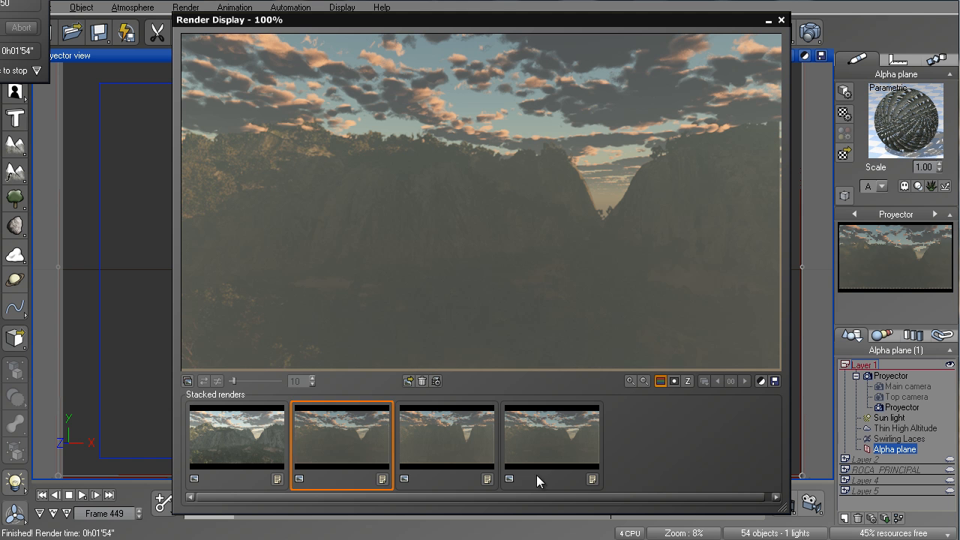
click(560, 436)
click(353, 446)
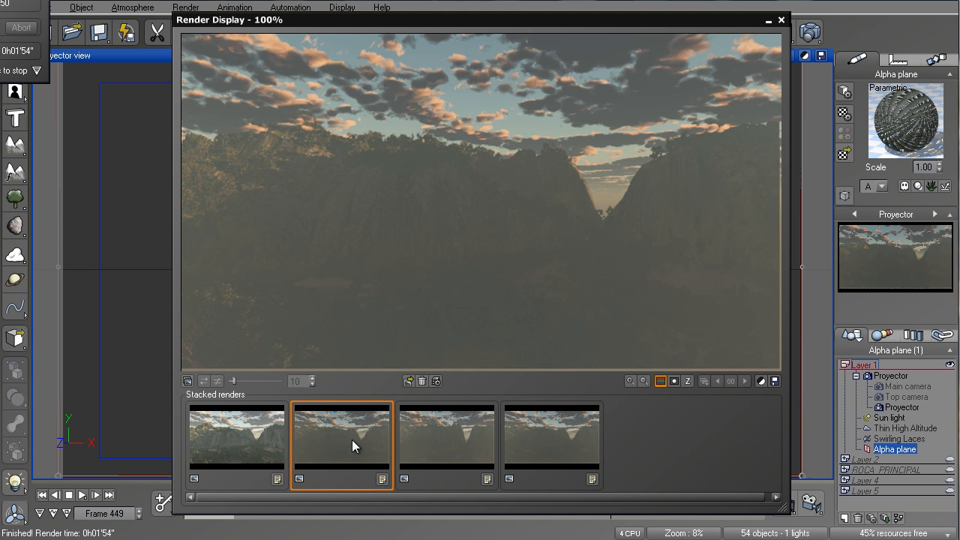
click(555, 447)
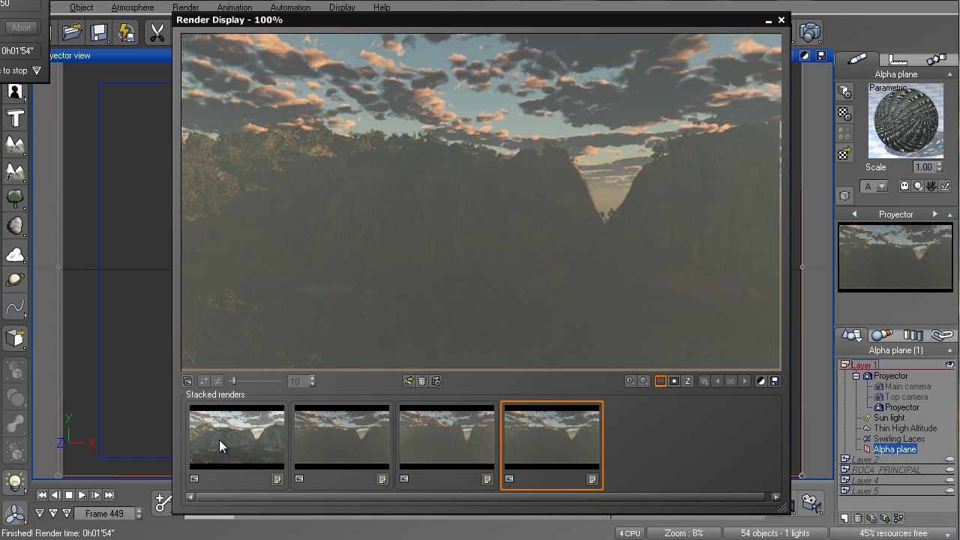
click(218, 439)
click(558, 447)
click(780, 20)
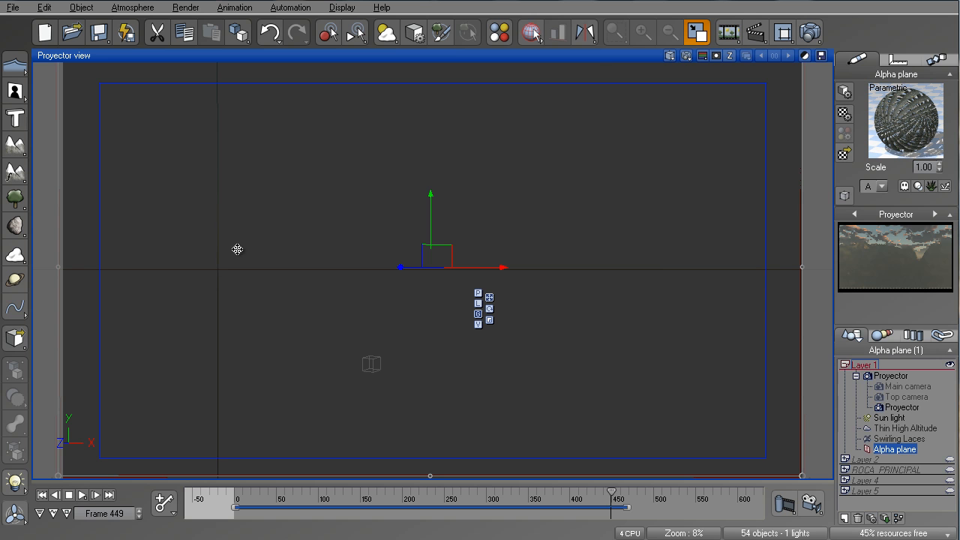
Step: Unhide Layer 2 with the rock formations and expand Layer 1 to list its cameras and objects
click(845, 365)
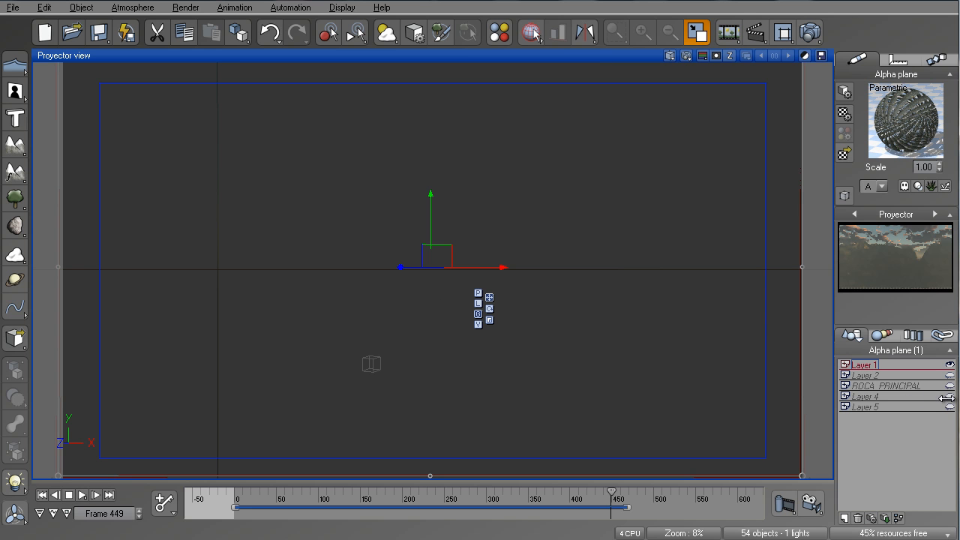
click(949, 376)
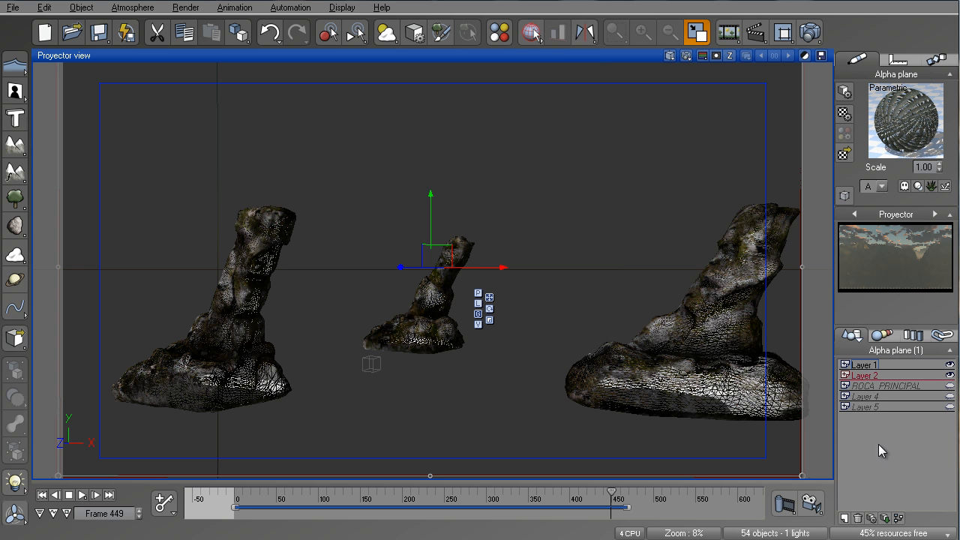
click(845, 365)
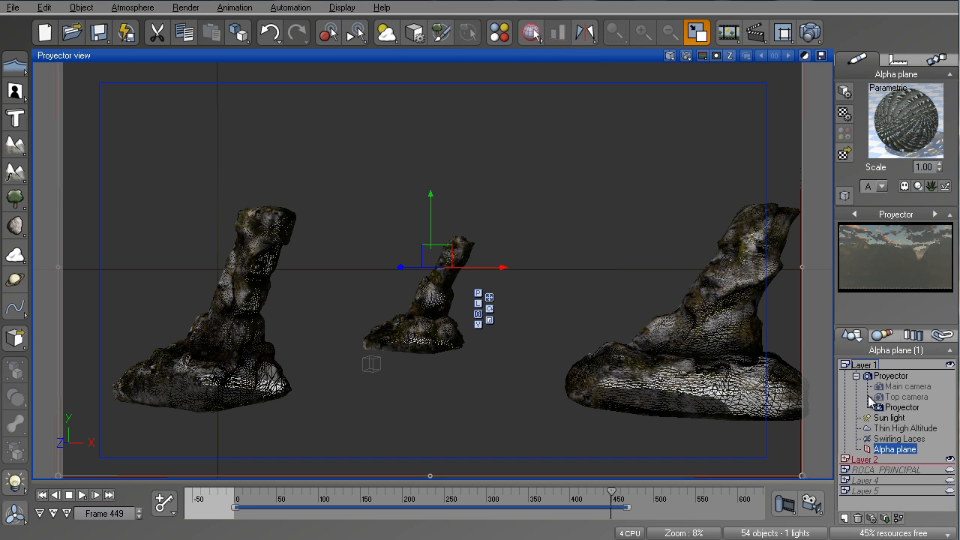
Step: Hide the Alpha plane from render and collapse Layer 1
right_click(887, 455)
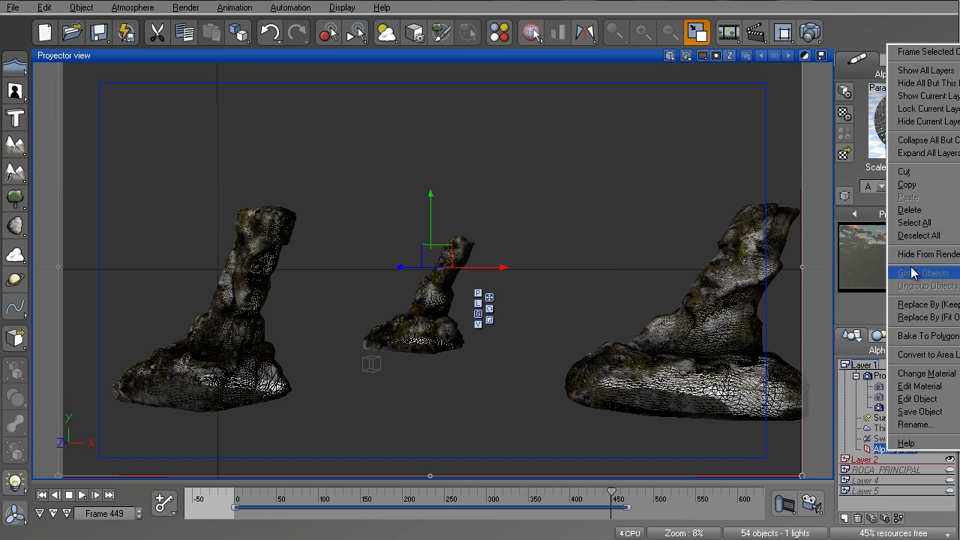
click(908, 271)
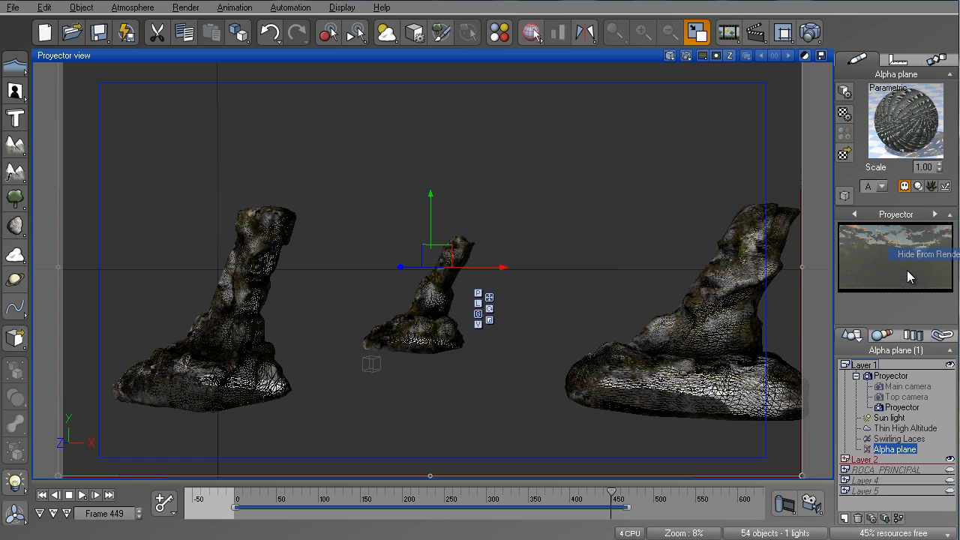
click(844, 365)
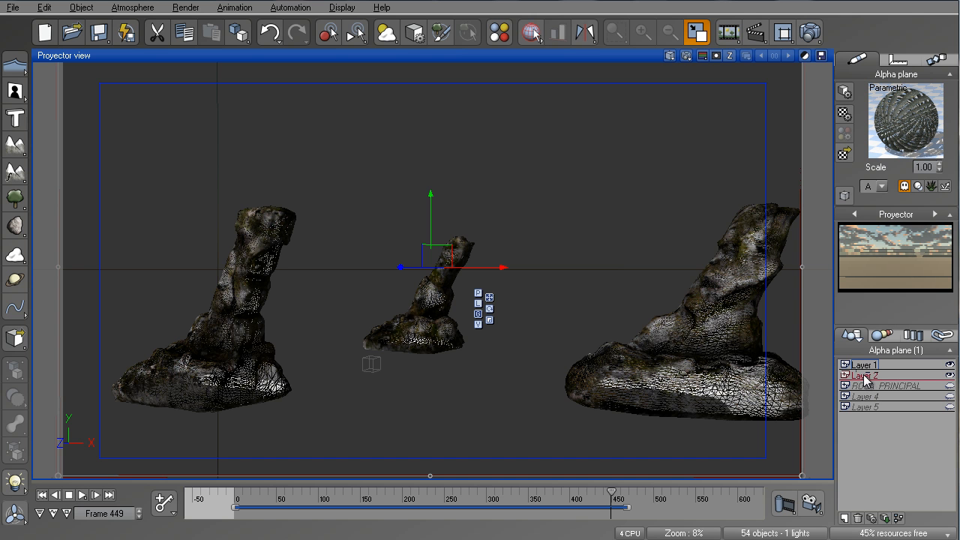
Step: Turn off Hide From Render for the rock formations in Layer 2 and render the Proyector view
click(864, 375)
right_click(866, 378)
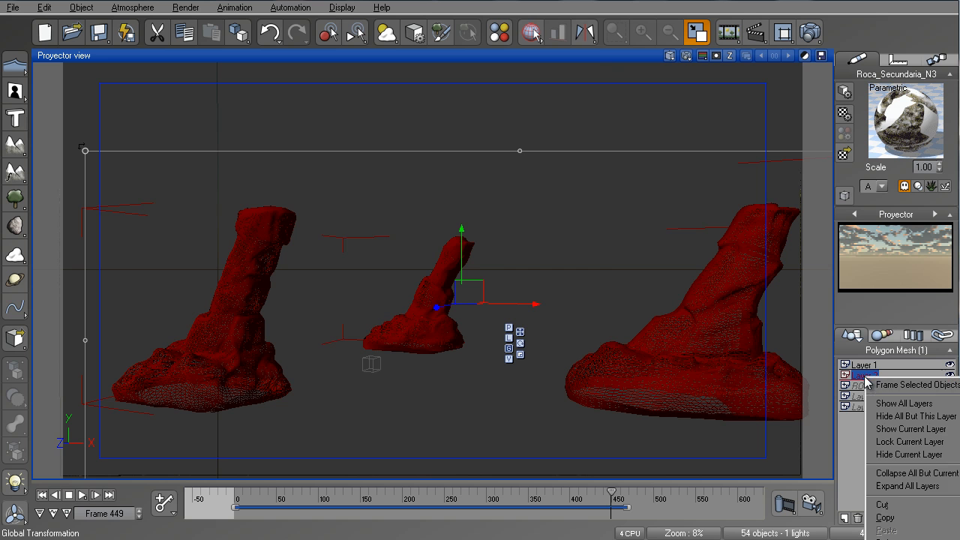
click(886, 539)
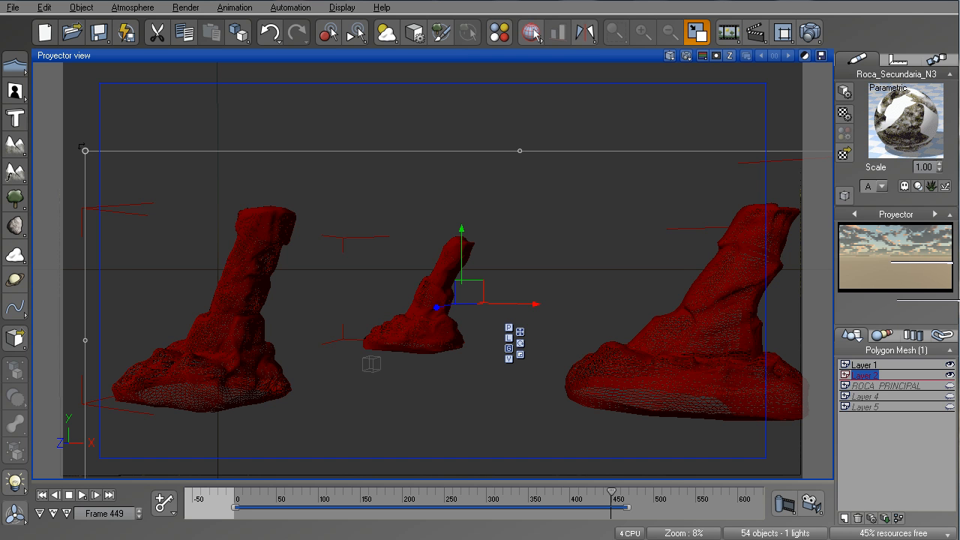
click(890, 308)
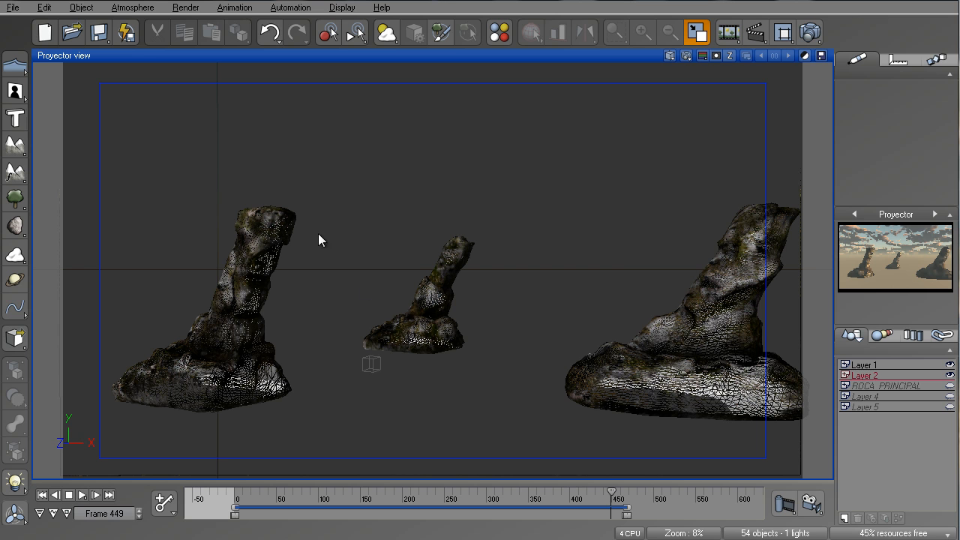
click(809, 32)
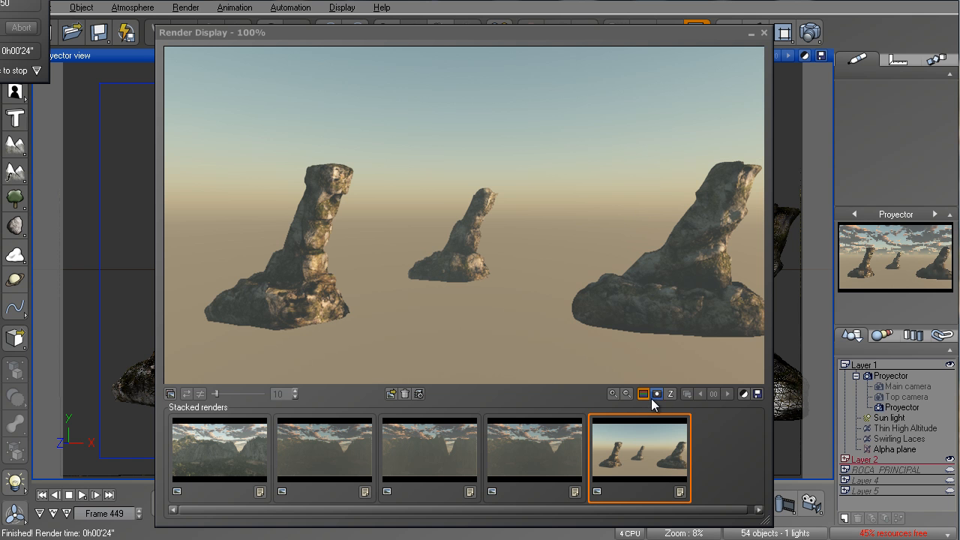
Step: Save the rock render as MEDIO_01.png in the VUE_CAMARAMAPPING folder, with 16 M colors and embedded alpha information
click(757, 394)
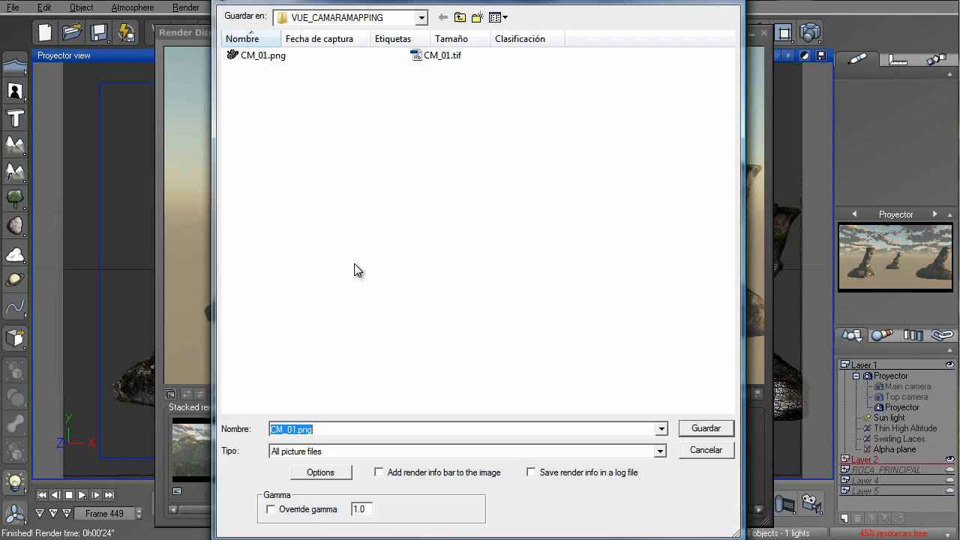
click(267, 57)
click(285, 430)
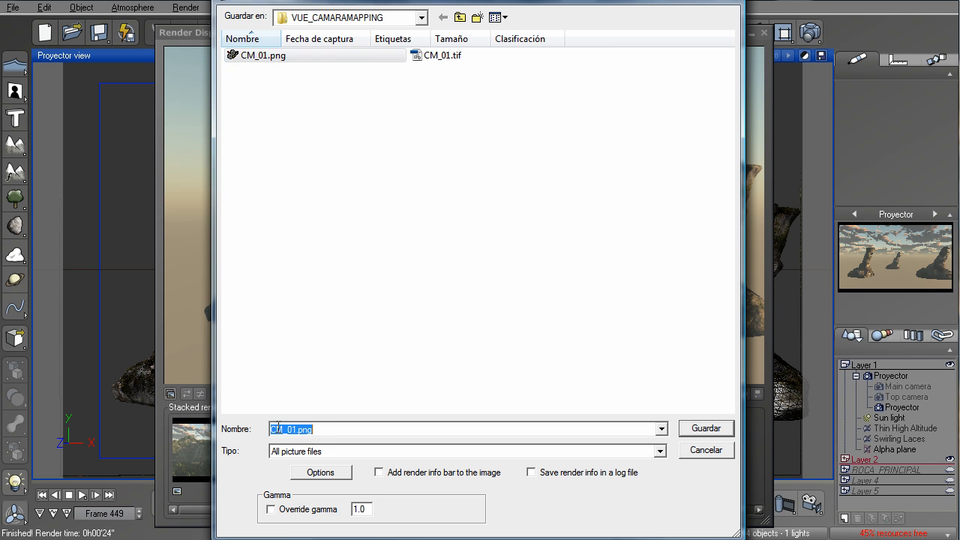
click(283, 432)
key(BackSpace)
key(BackSpace)
text(MEDIO)
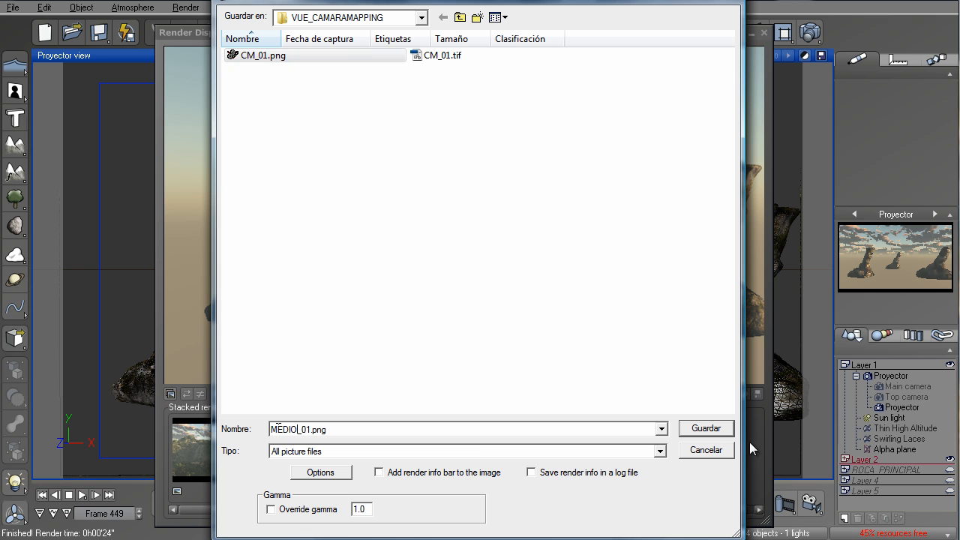
click(308, 477)
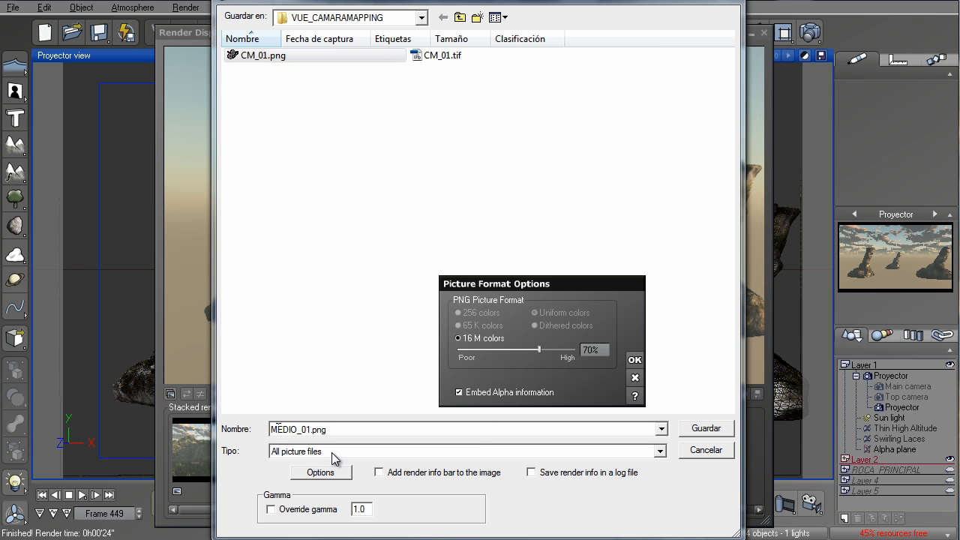
click(634, 361)
click(703, 430)
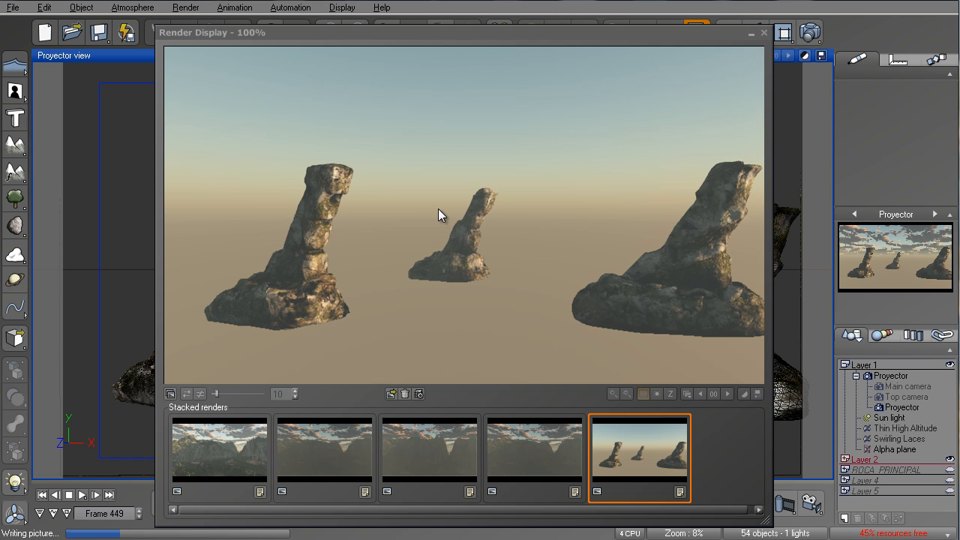
Step: Check the alpha channel of the rock render, return to its colour channel, and close the render display
click(656, 394)
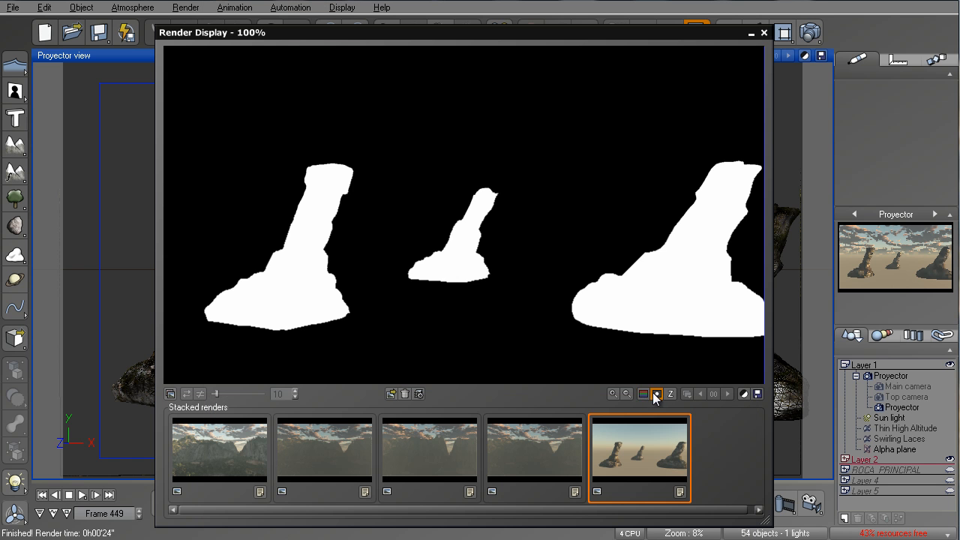
click(642, 393)
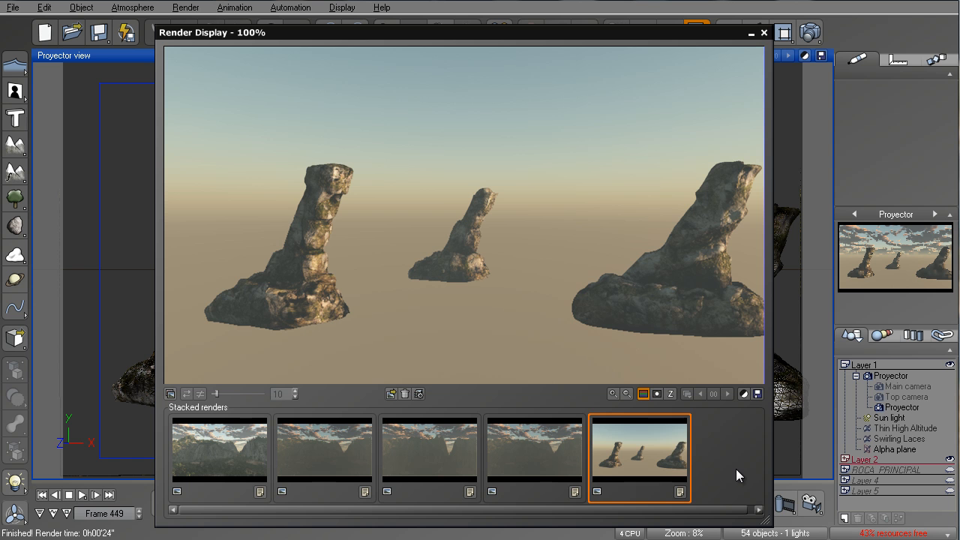
click(763, 33)
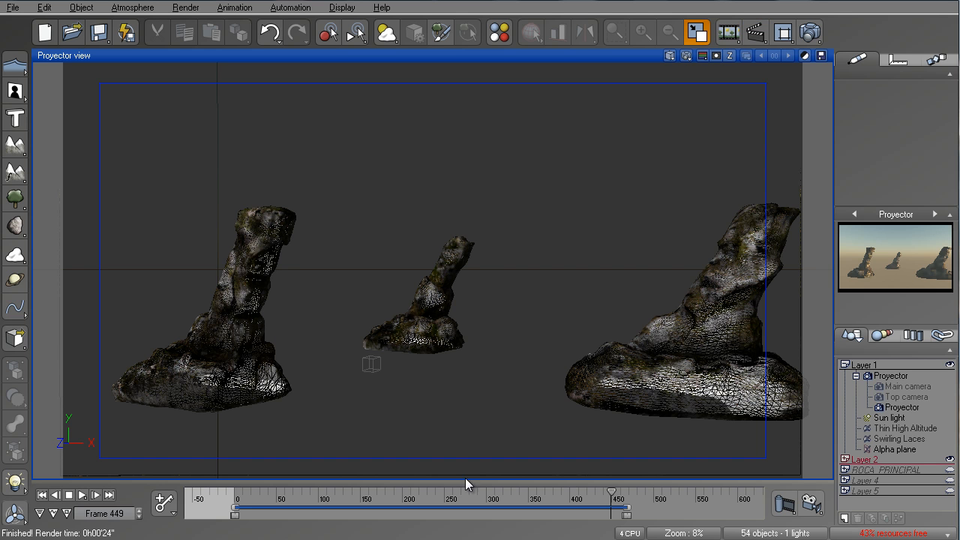
Step: Make the Alpha plane renderable again and duplicate it from the Top view of the four-view layout
click(866, 450)
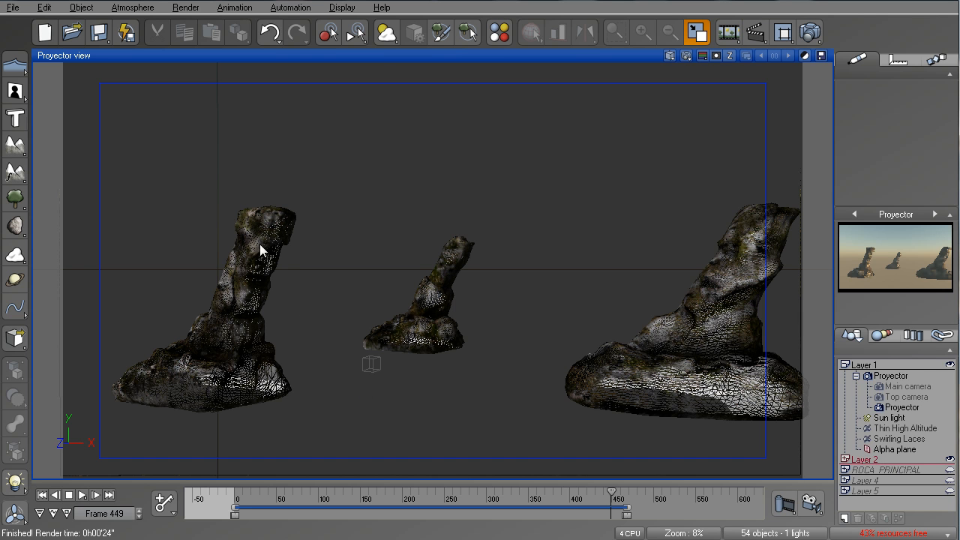
double_click(379, 53)
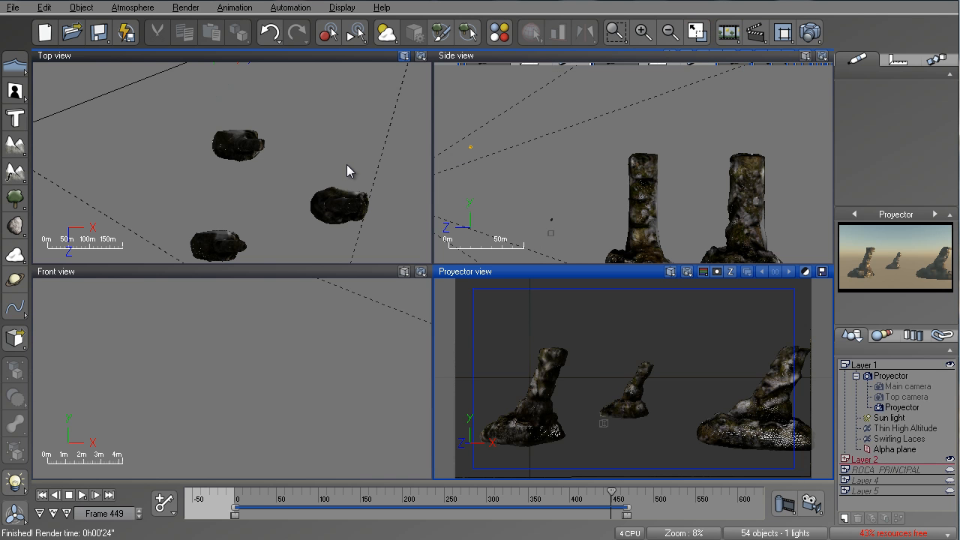
scroll(351, 168, down, 4)
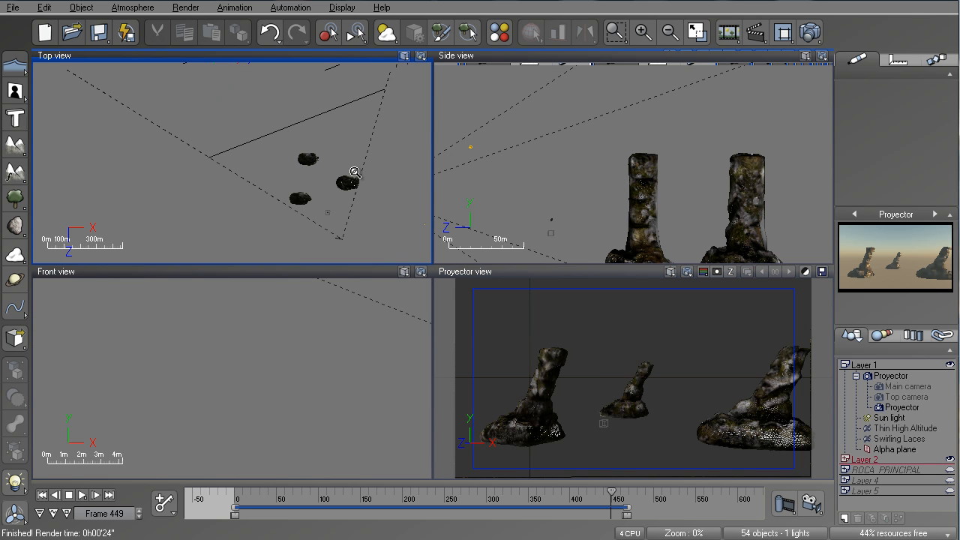
click(283, 129)
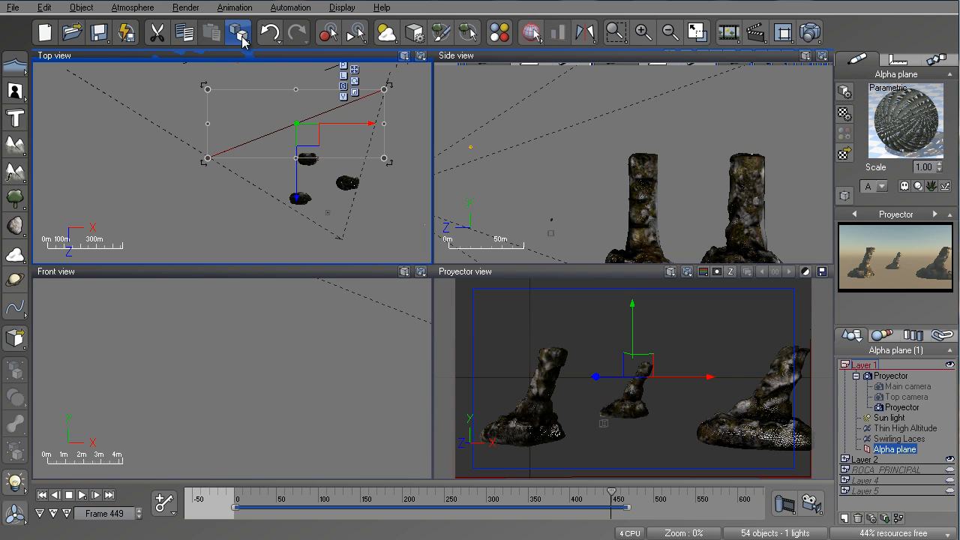
click(241, 39)
click(270, 56)
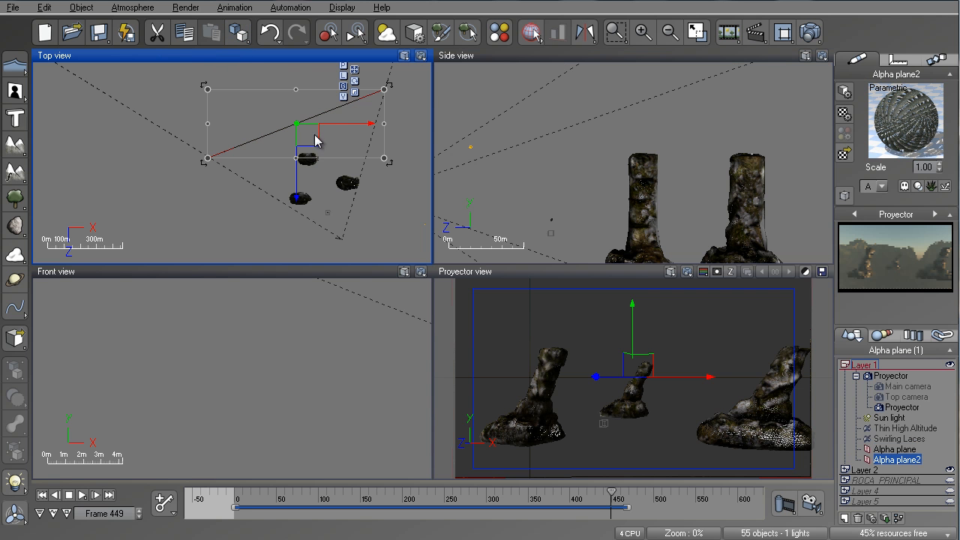
Step: Move the duplicated plane in the Top view to the rock formations and scale it to span the Proyector camera's field of view
drag(308, 133, 341, 202)
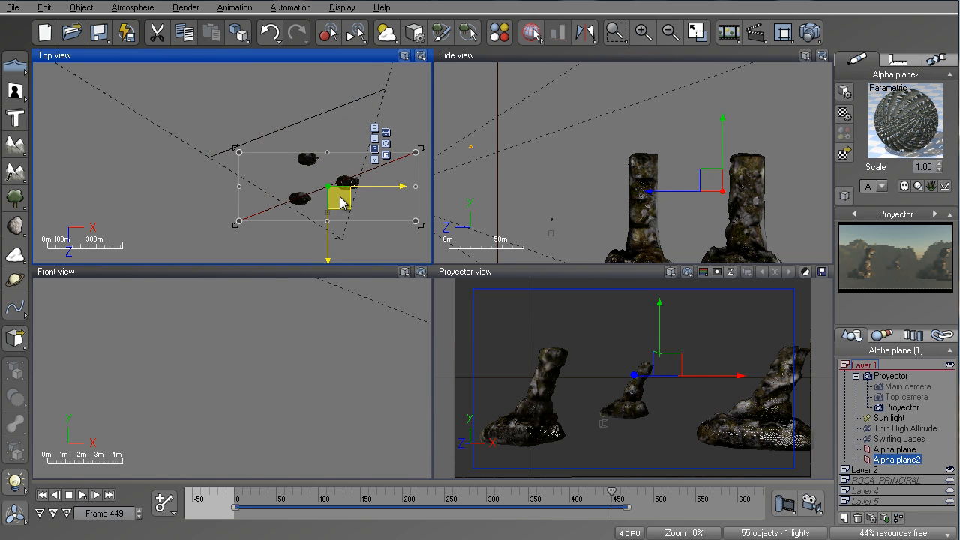
click(385, 154)
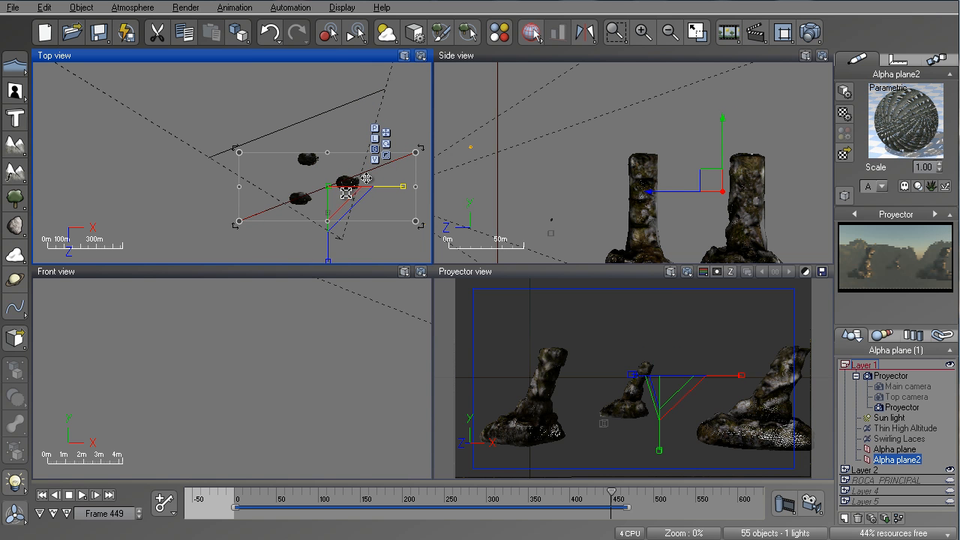
drag(345, 193, 339, 314)
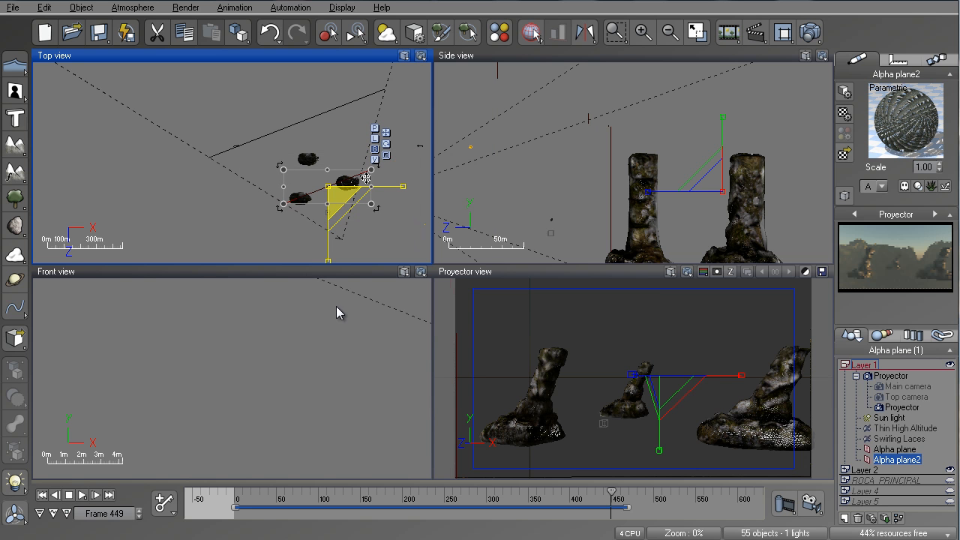
click(385, 132)
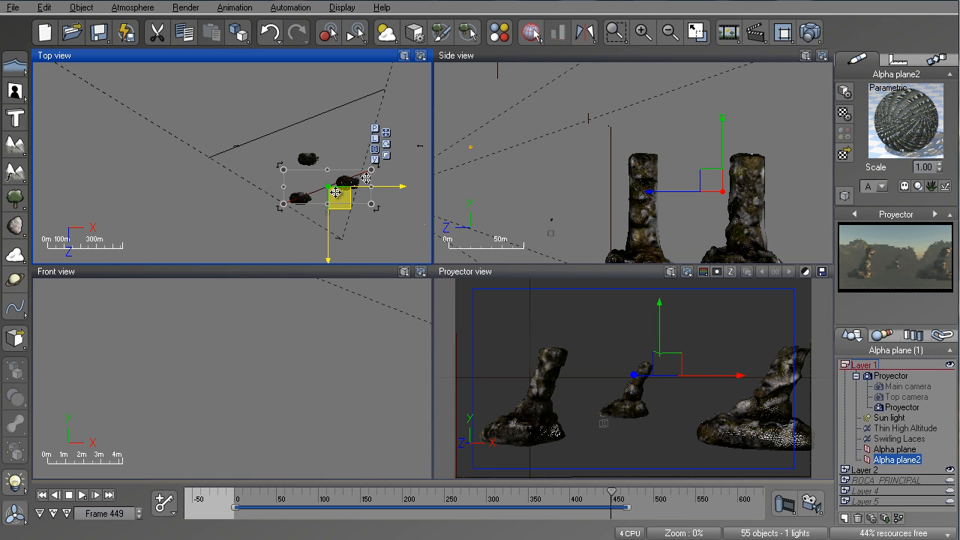
drag(335, 193, 332, 186)
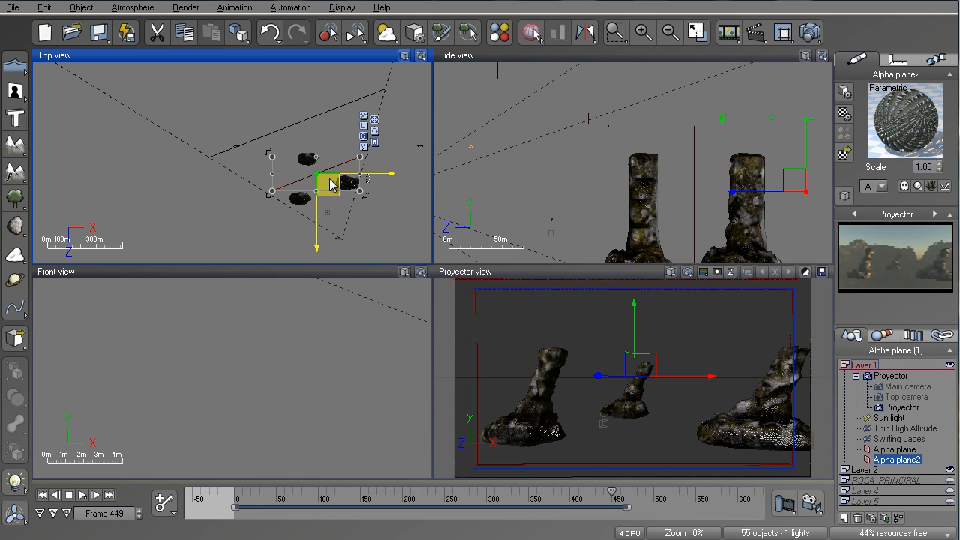
click(375, 141)
drag(329, 181, 354, 142)
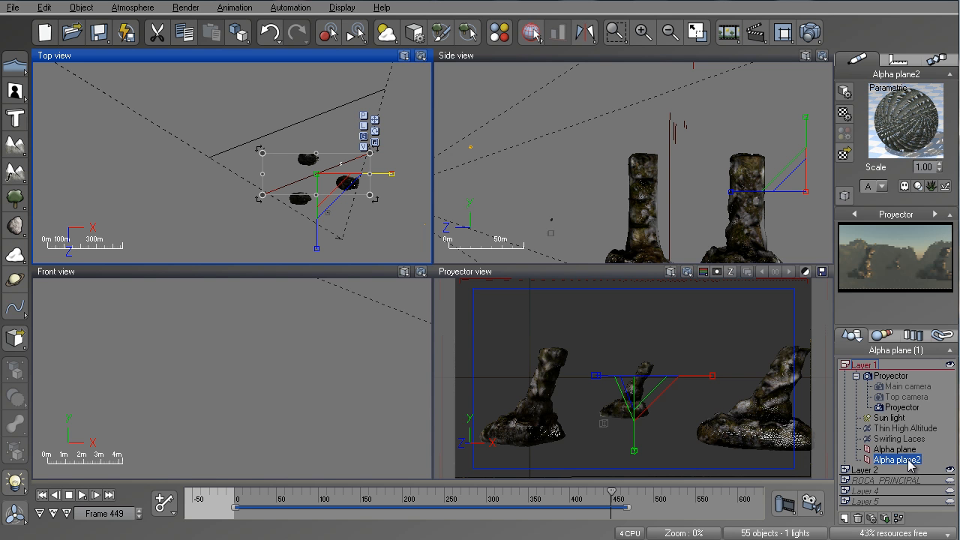
Step: Hide Layer 2 and name the duplicated plane's material Alpha2
click(949, 471)
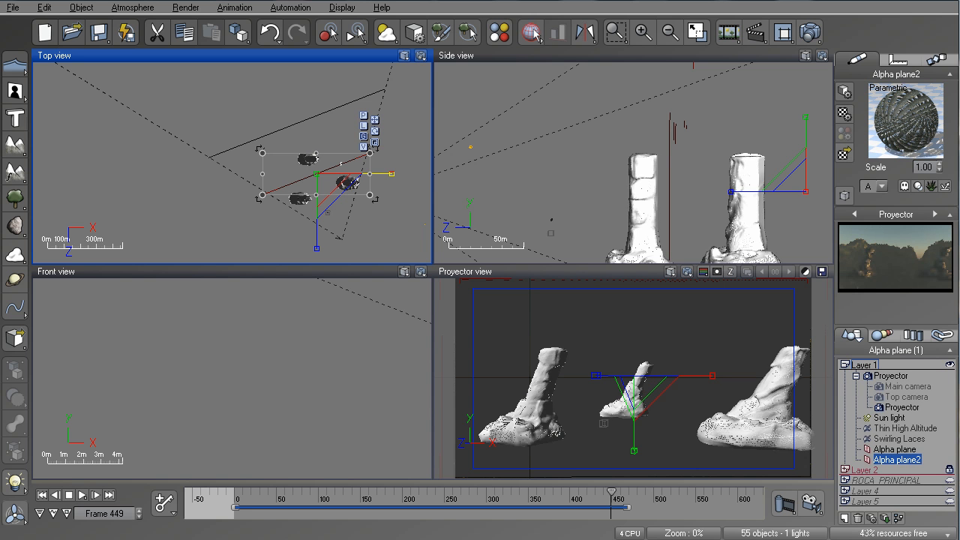
click(950, 470)
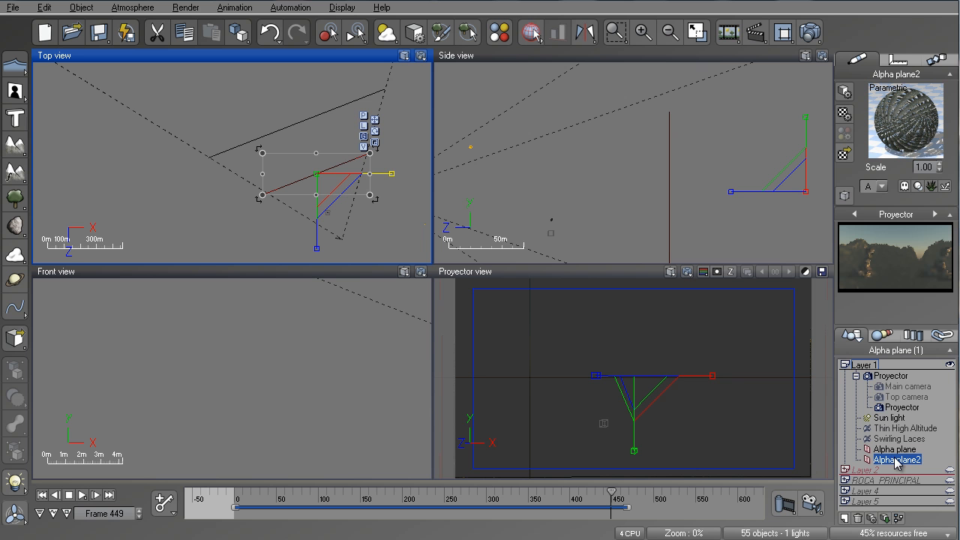
double_click(884, 122)
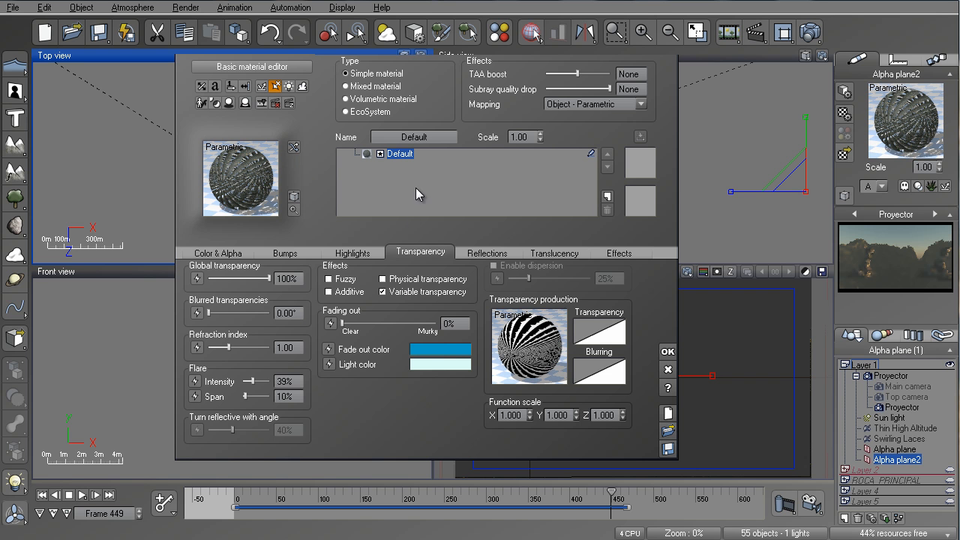
click(424, 137)
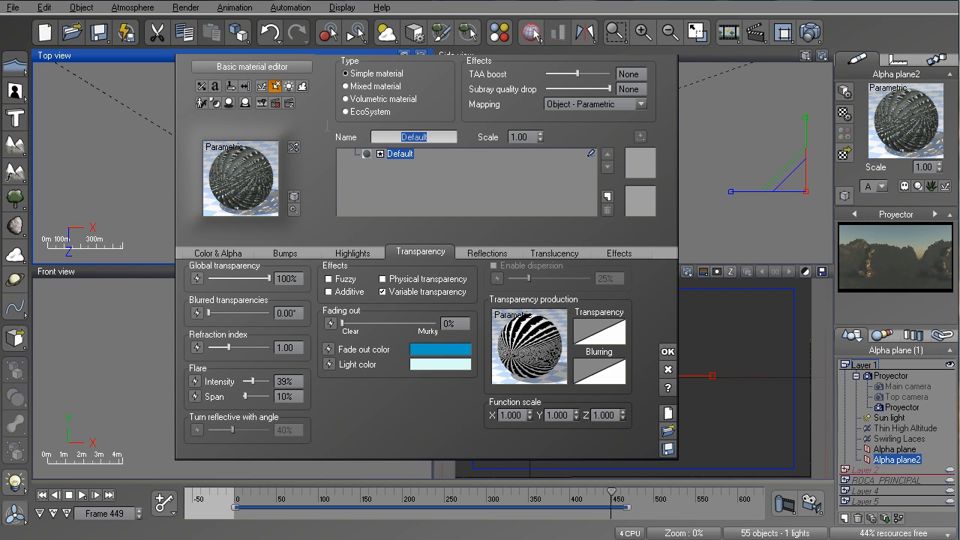
text(Alpha2)
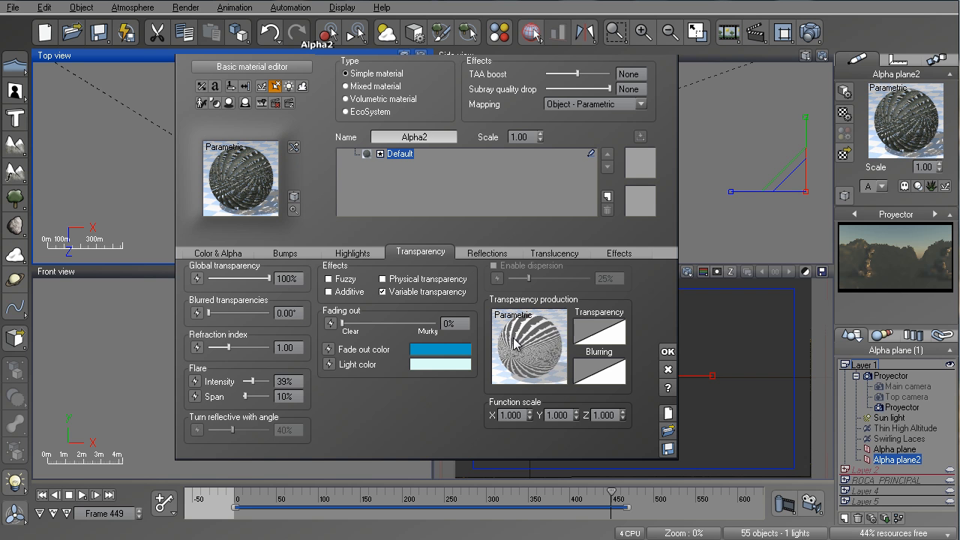
Step: Inspect the colour texture map node in the Alpha2 material's transparency function and close the function graph
click(513, 338)
right_click(525, 342)
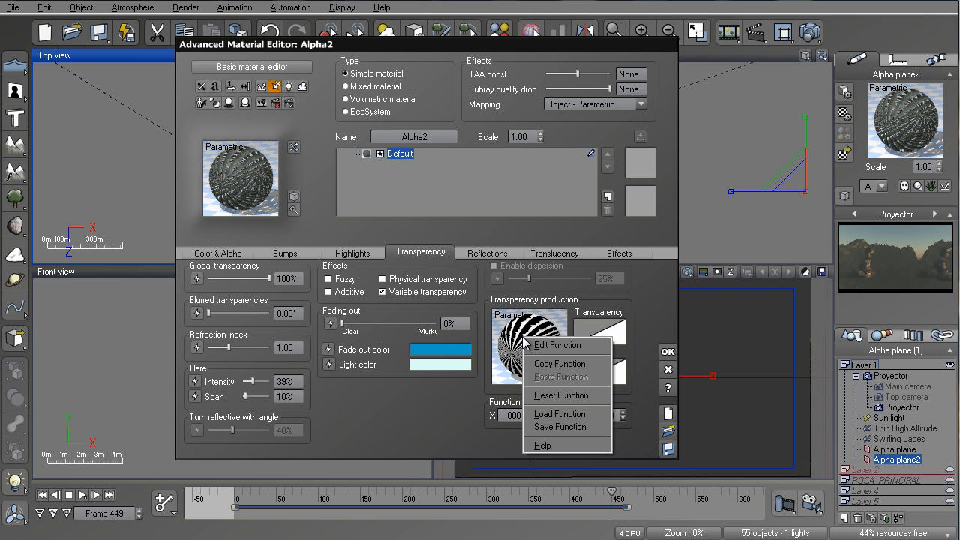
click(530, 344)
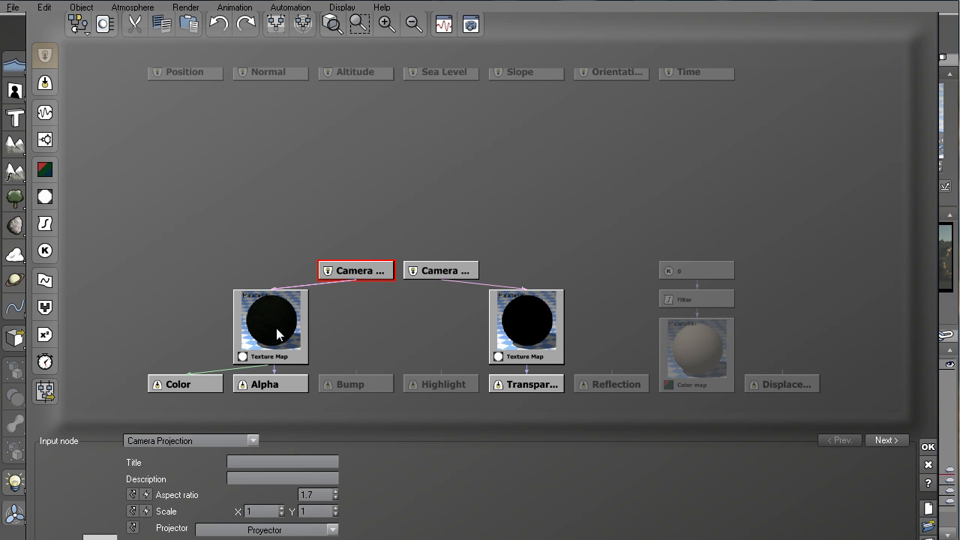
click(279, 333)
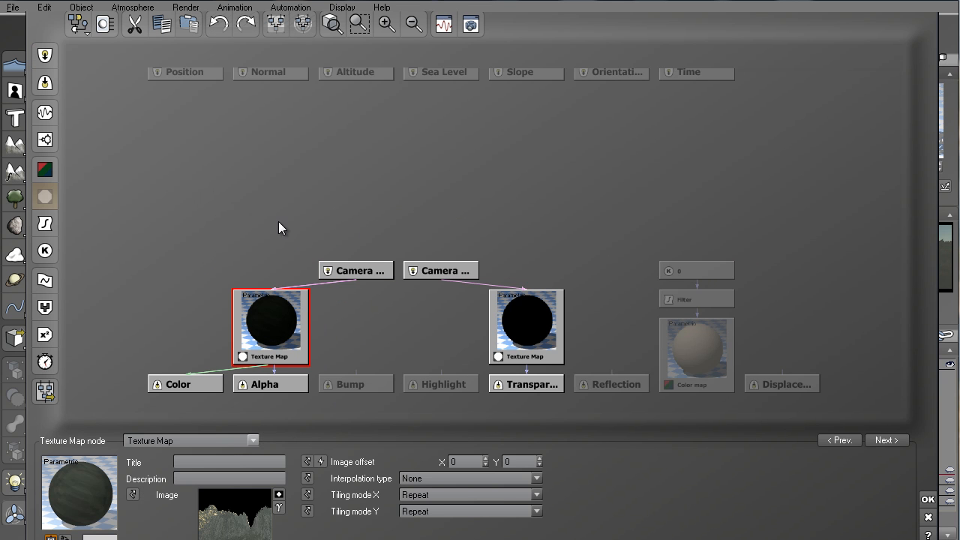
click(927, 498)
Step: Replace the mapped picture in the Alpha2 material's Color & Alpha settings with MEDIO_01.png
click(223, 253)
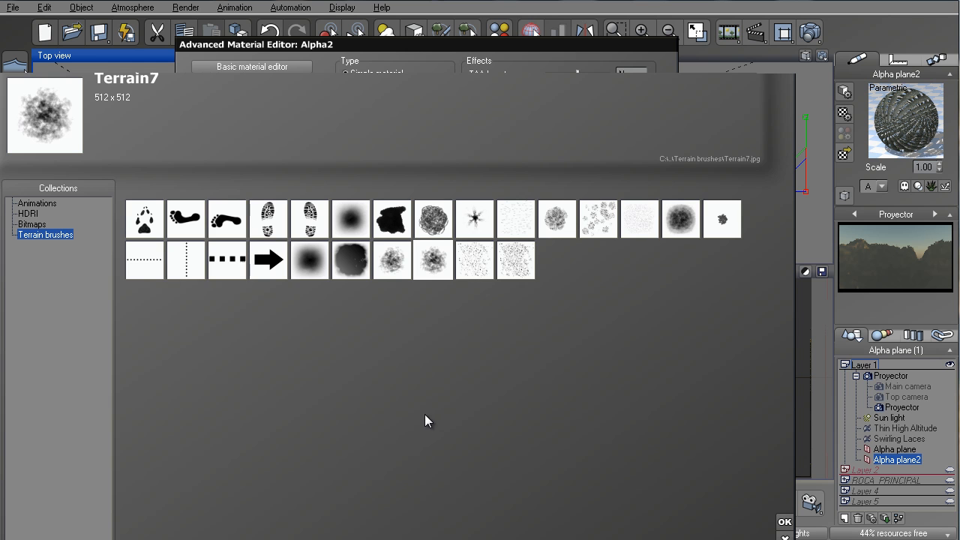
click(246, 533)
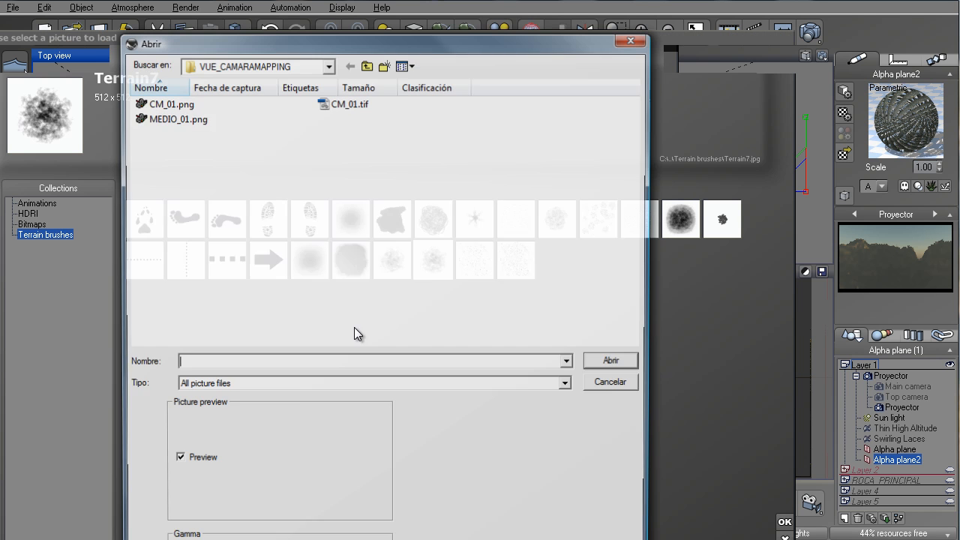
click(197, 122)
click(618, 368)
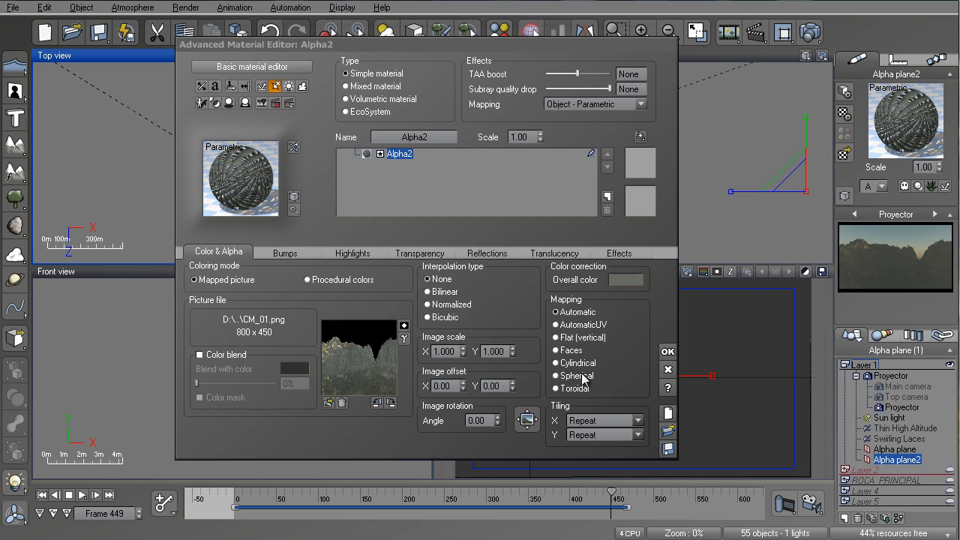
click(603, 371)
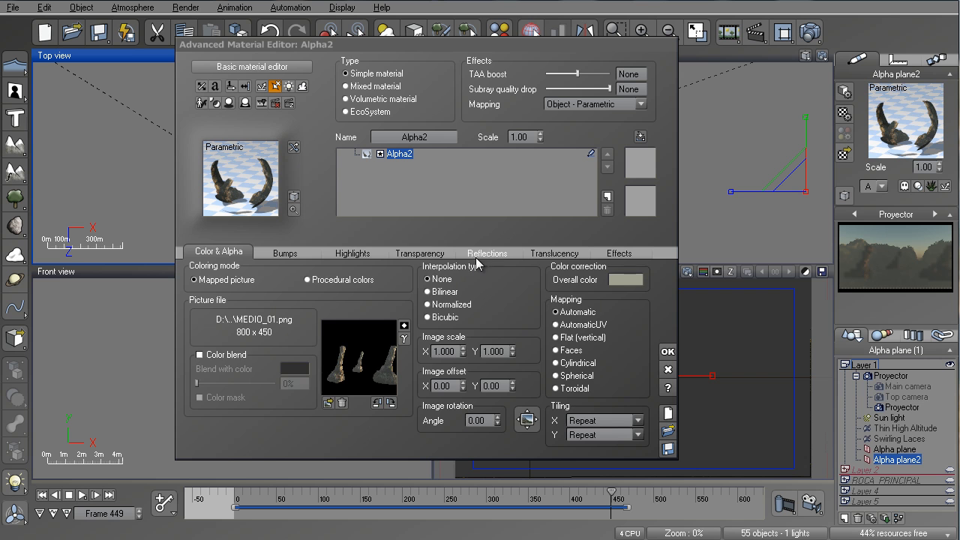
Step: In Alpha2's transparency function graph, change the colour texture map's UV Coordinates input to Camera Projection
click(419, 253)
right_click(530, 335)
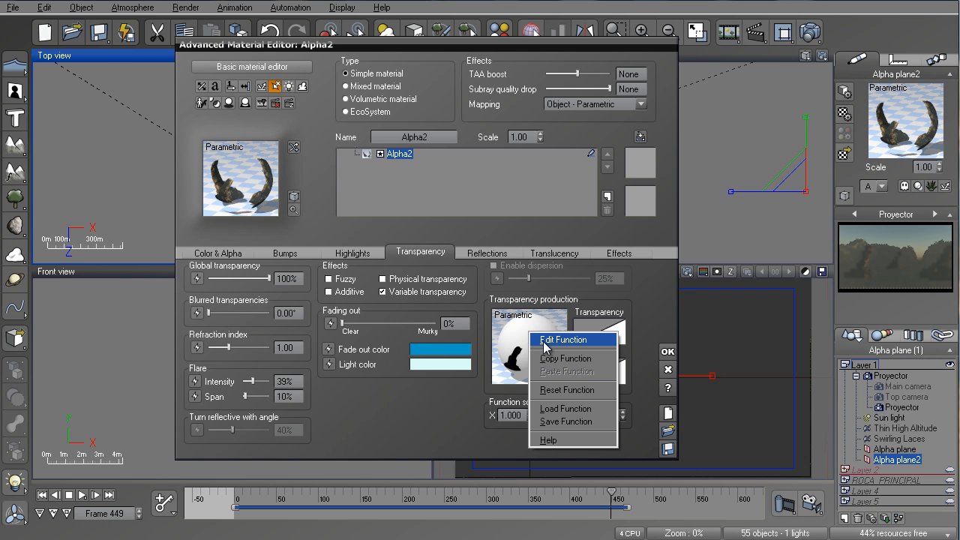
click(561, 340)
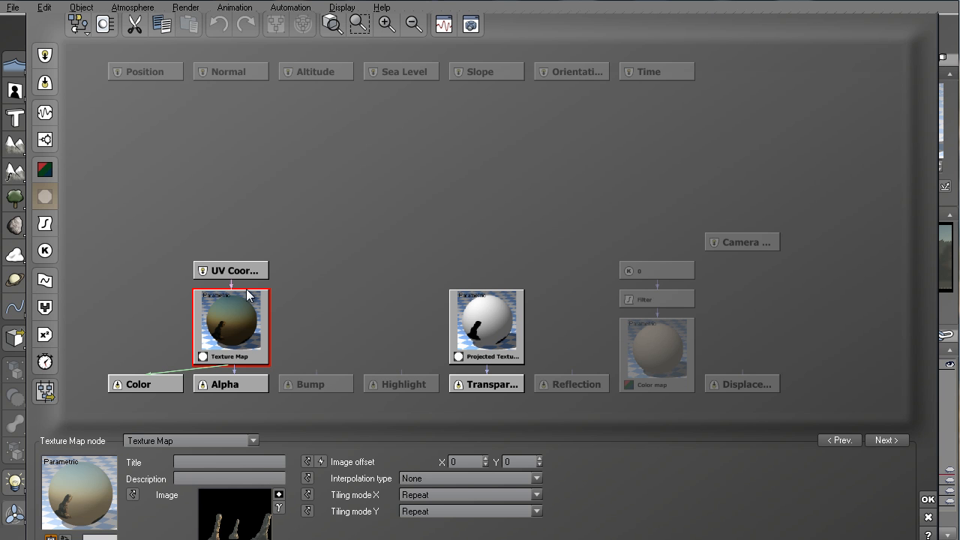
drag(236, 270, 286, 244)
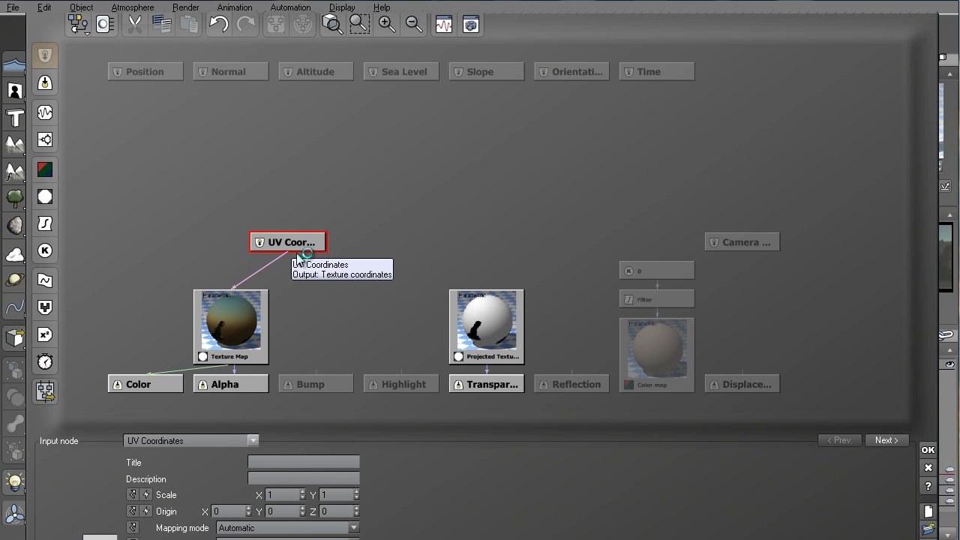
click(230, 440)
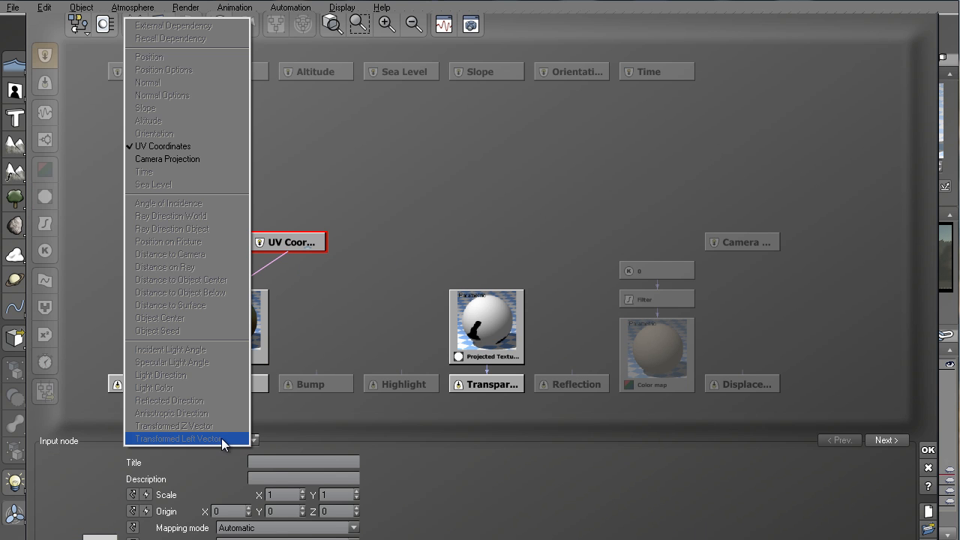
click(189, 161)
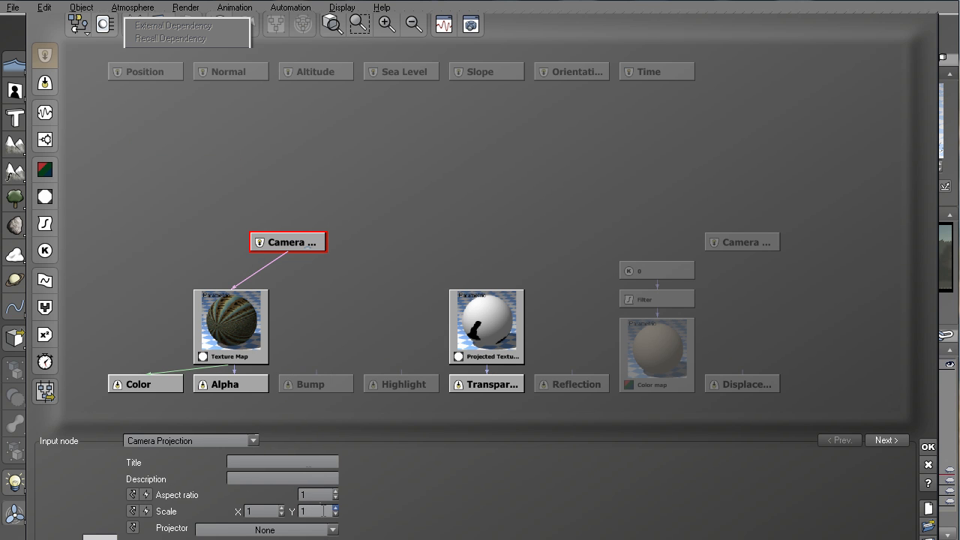
Step: Set the colour map's Camera Projection node to aspect ratio 1.7 with Proyector as its projector
drag(320, 496, 221, 484)
text(1)
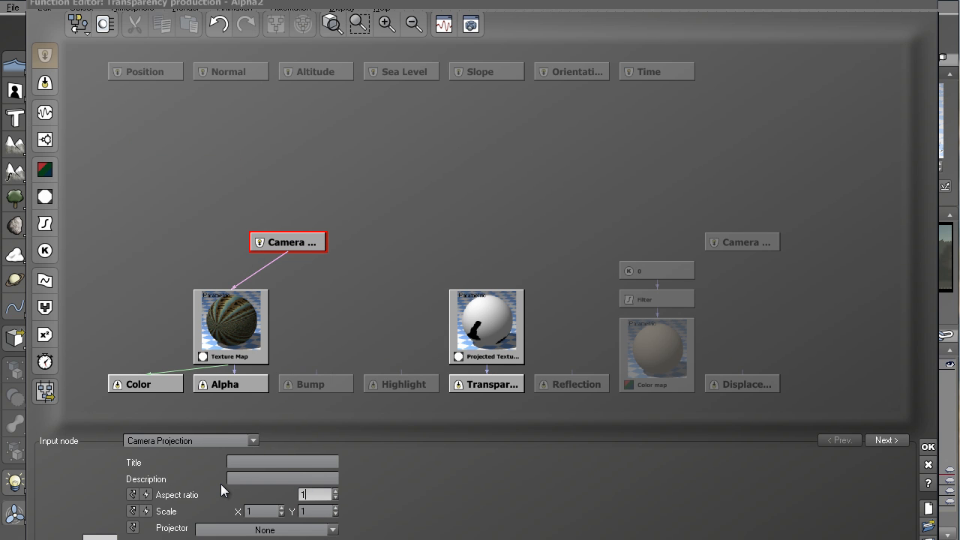
text(.7)
key(Return)
click(292, 532)
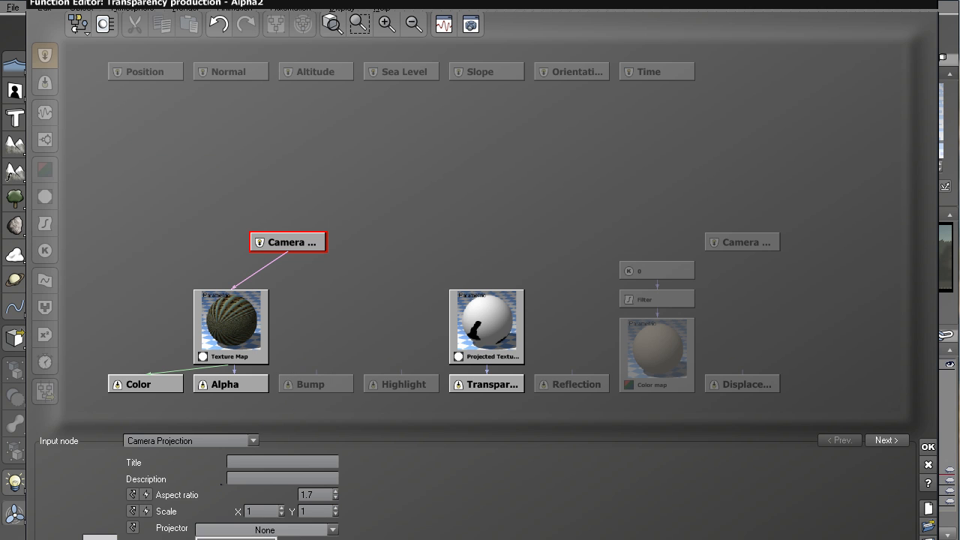
click(236, 539)
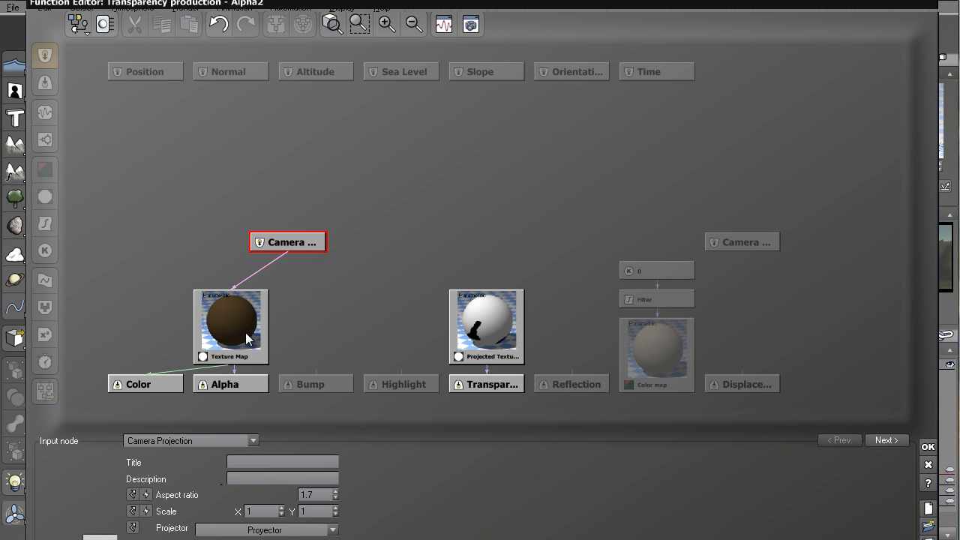
Step: Convert the transparency's Projected Texture Map node to Texture Map and change its UV Coordinates input to Camera Projection
click(484, 324)
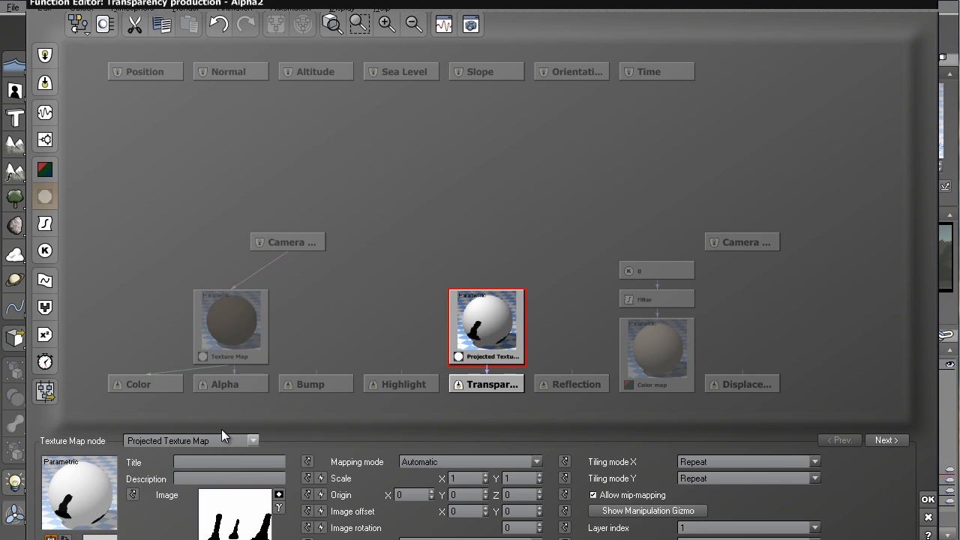
click(216, 440)
click(165, 451)
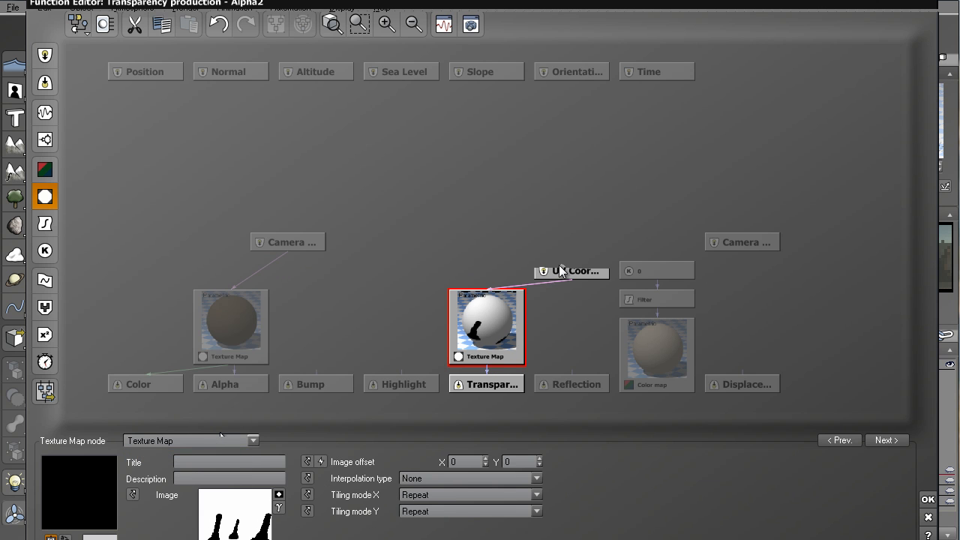
drag(561, 270, 378, 242)
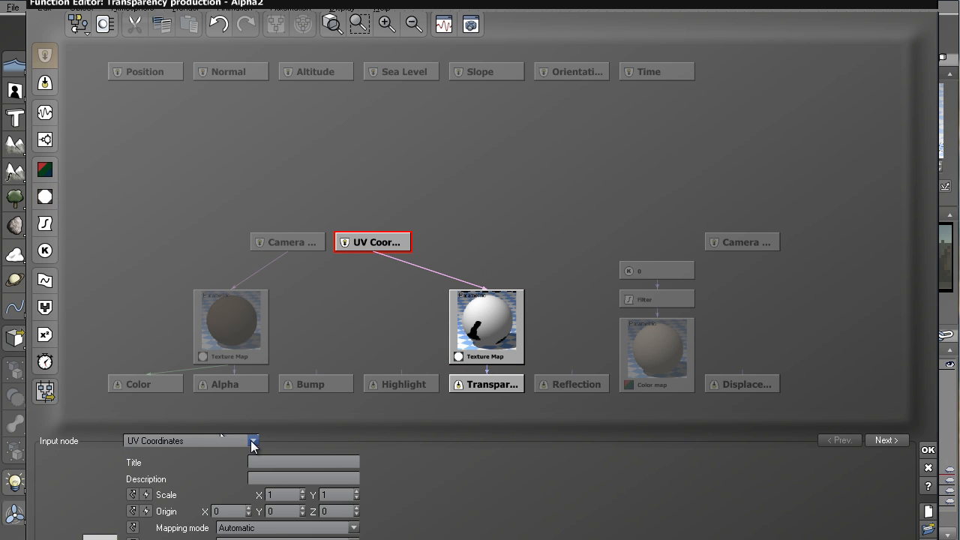
click(251, 443)
click(162, 170)
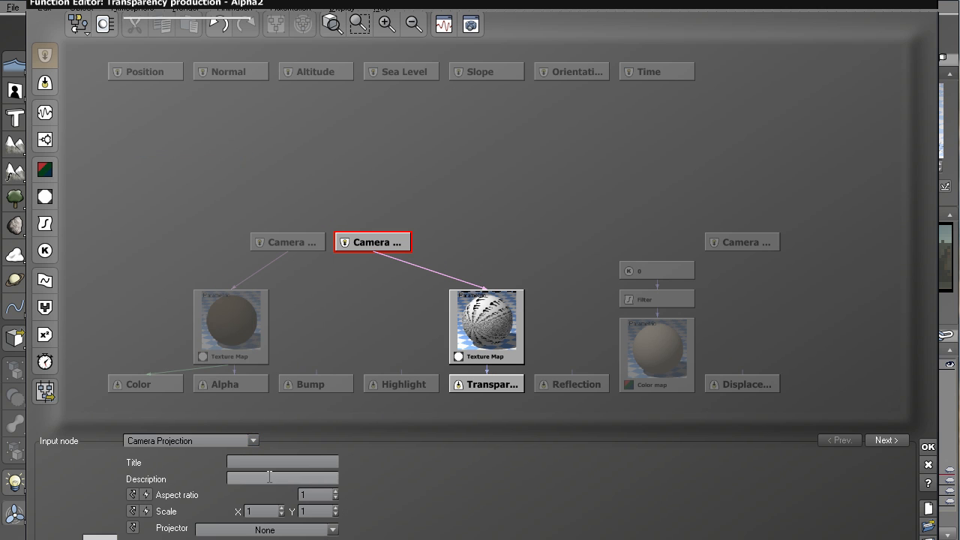
Step: Give the transparency's Camera Projection node an aspect ratio of 1.7 and the Proyector projector, and accept the Alpha2 material
double_click(303, 494)
text(1)
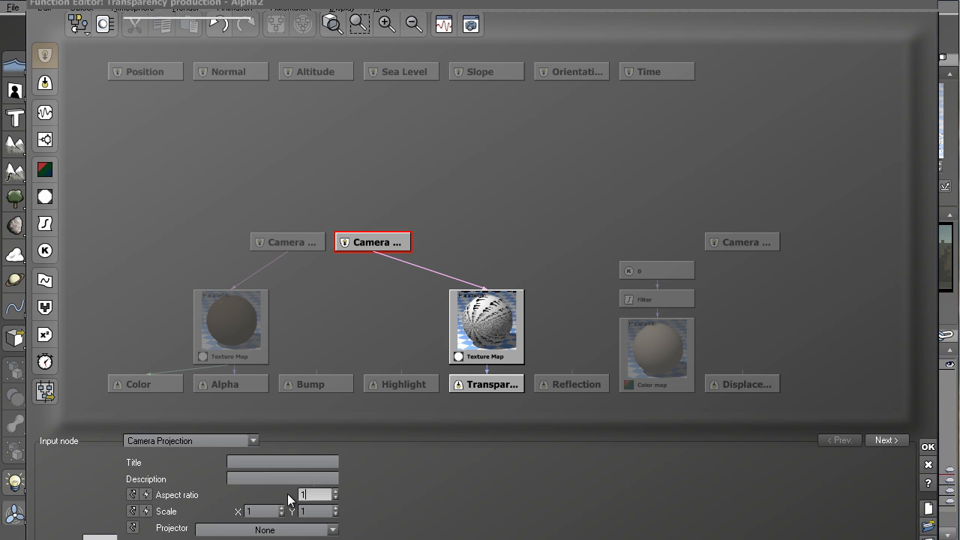
text(.7)
key(Return)
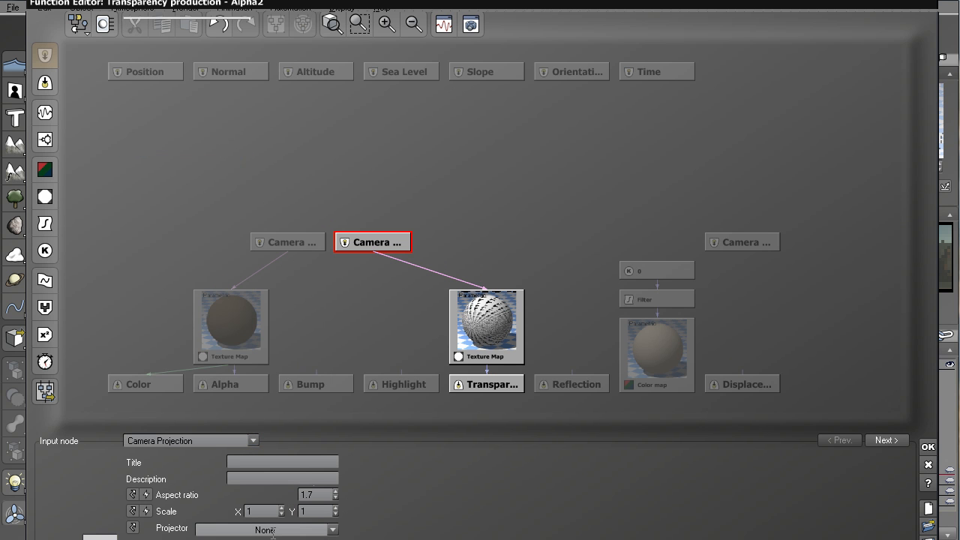
click(273, 530)
click(236, 539)
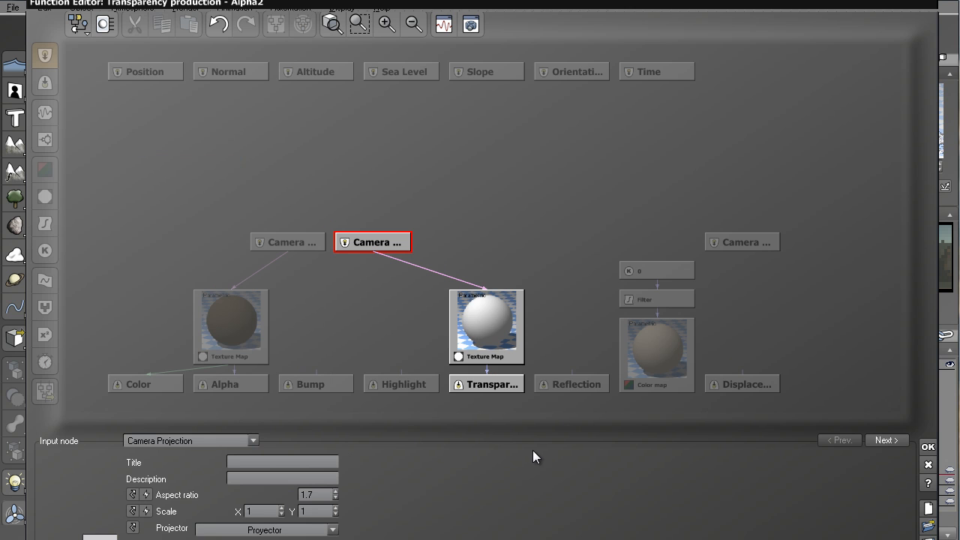
click(927, 446)
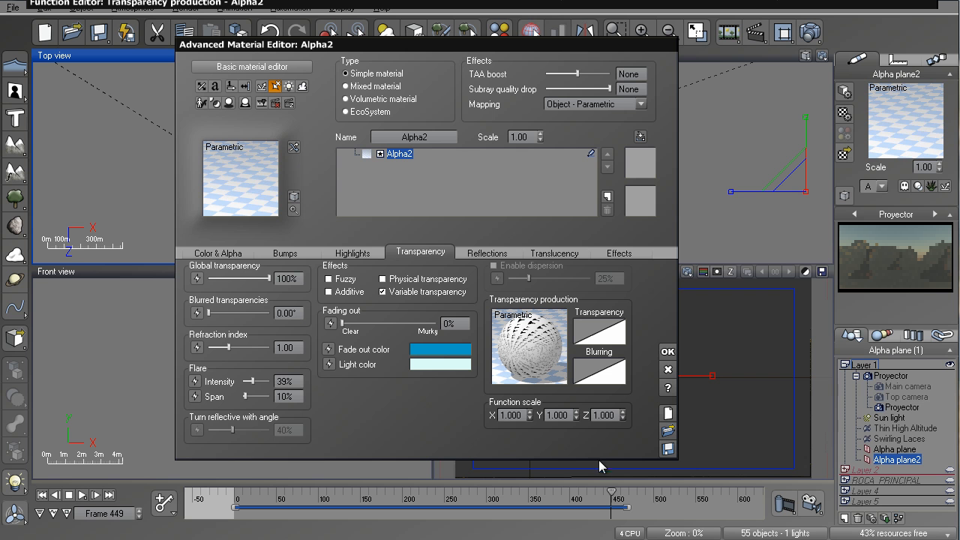
click(667, 352)
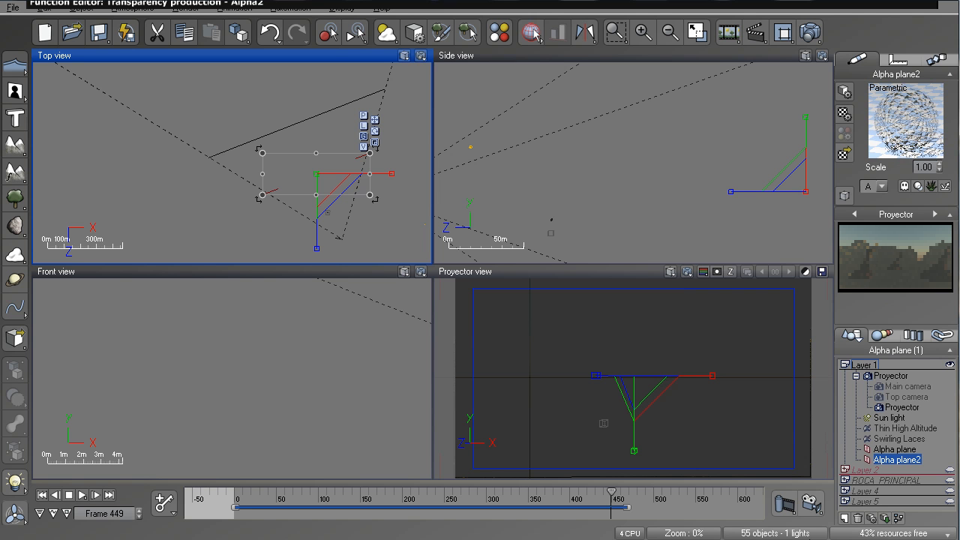
Step: Show the ROCA PRINCIPAL layer and turn off Hide From Render for its objects
right_click(877, 268)
mouse_move(885, 254)
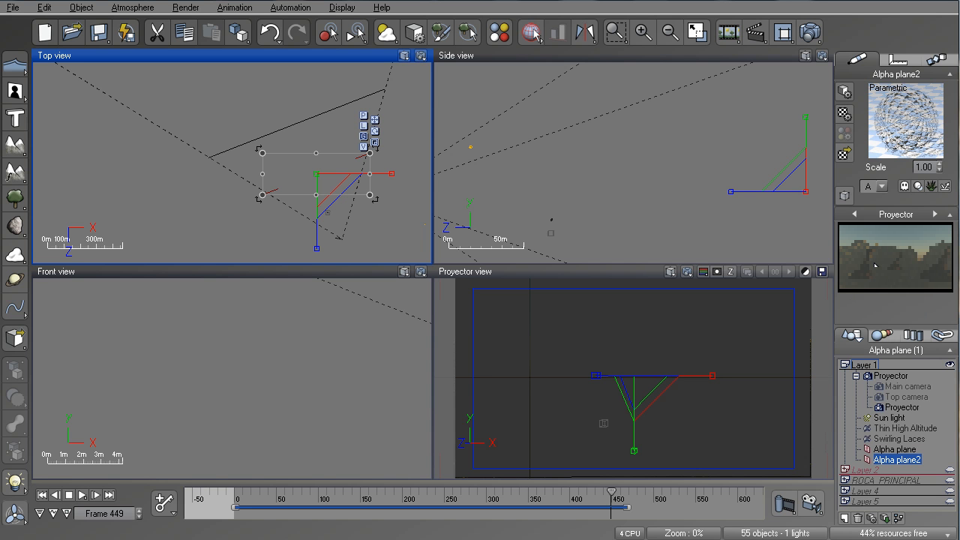
click(845, 365)
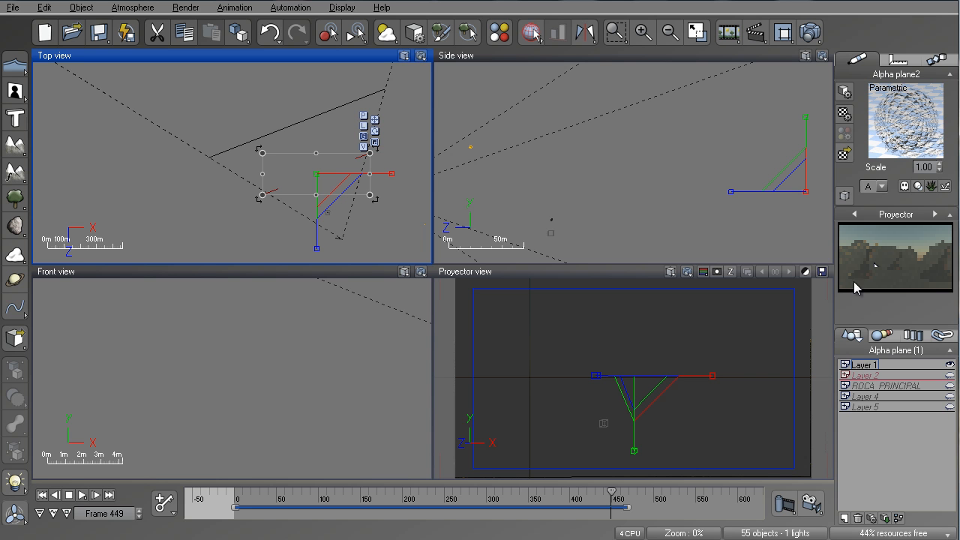
click(949, 386)
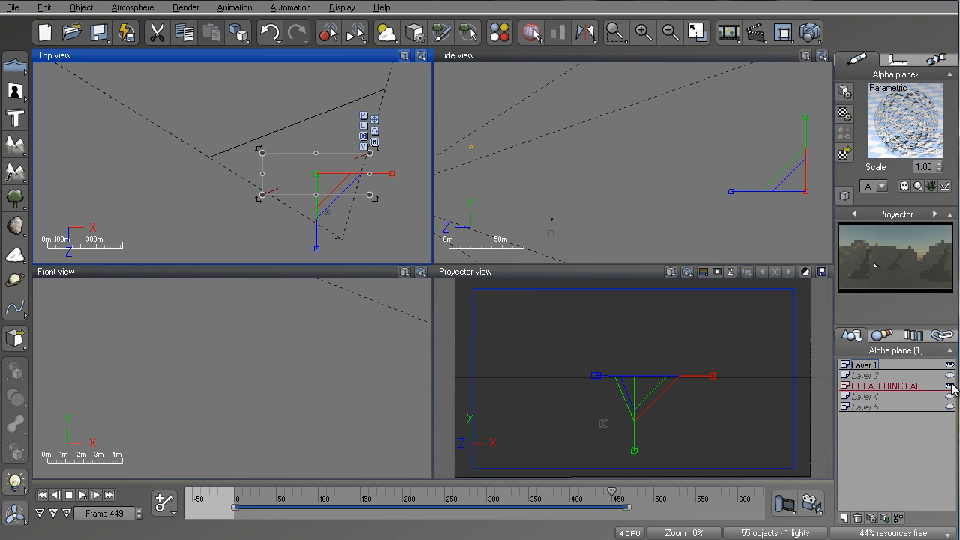
click(846, 387)
right_click(857, 390)
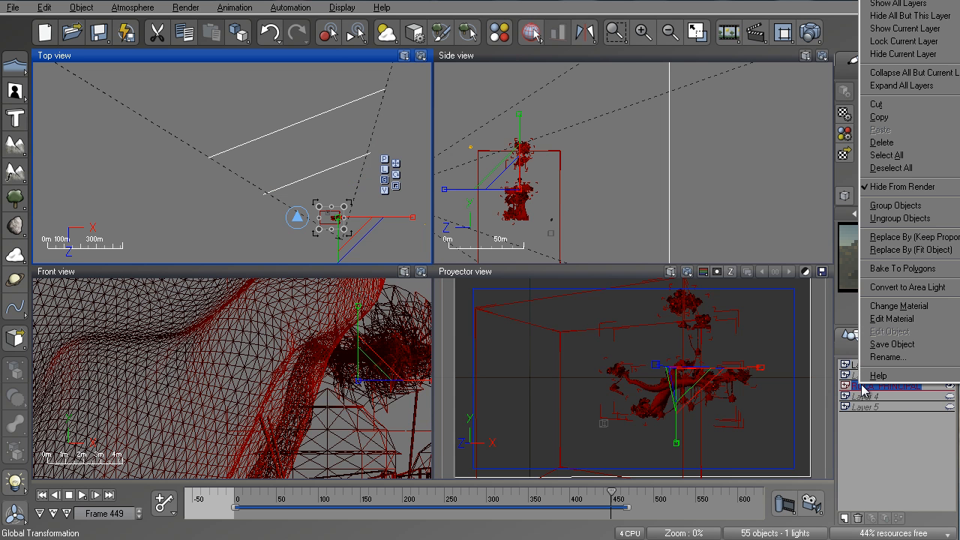
click(872, 189)
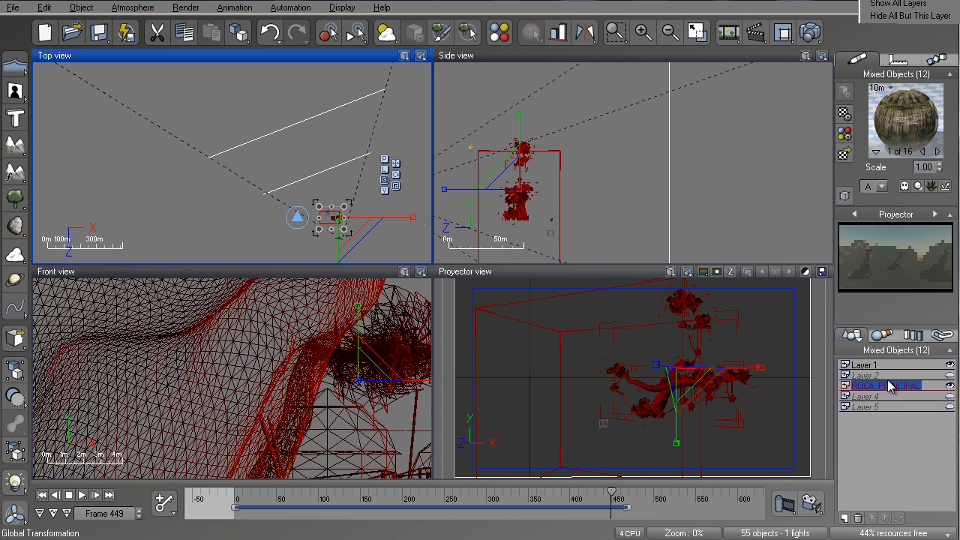
Step: Look into Layers 4 and 5 and make Layer 5, which holds Terrain1, visible
click(845, 407)
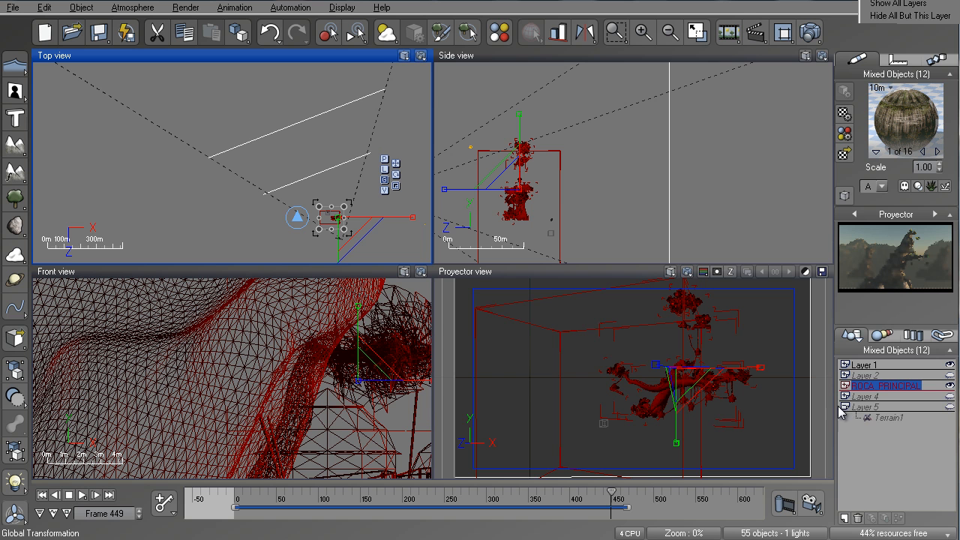
click(844, 397)
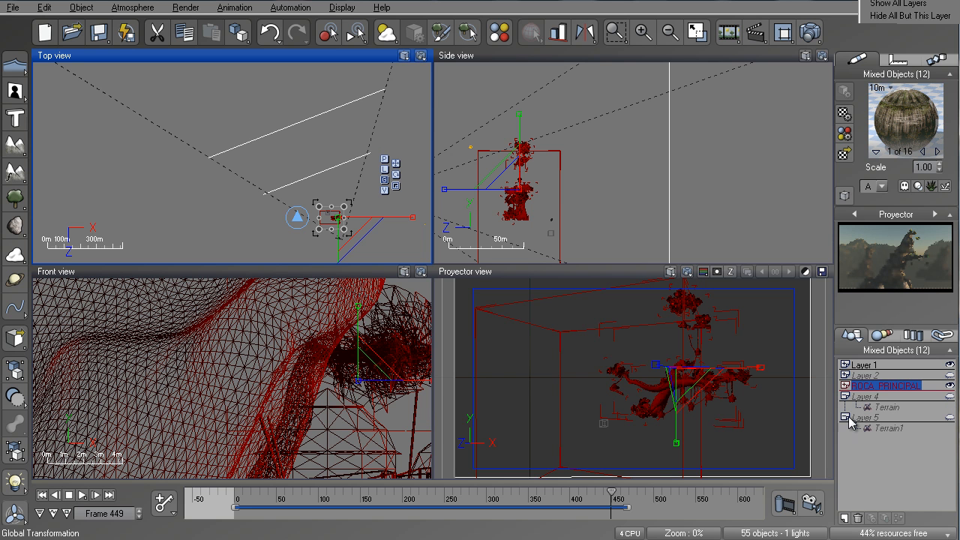
click(849, 422)
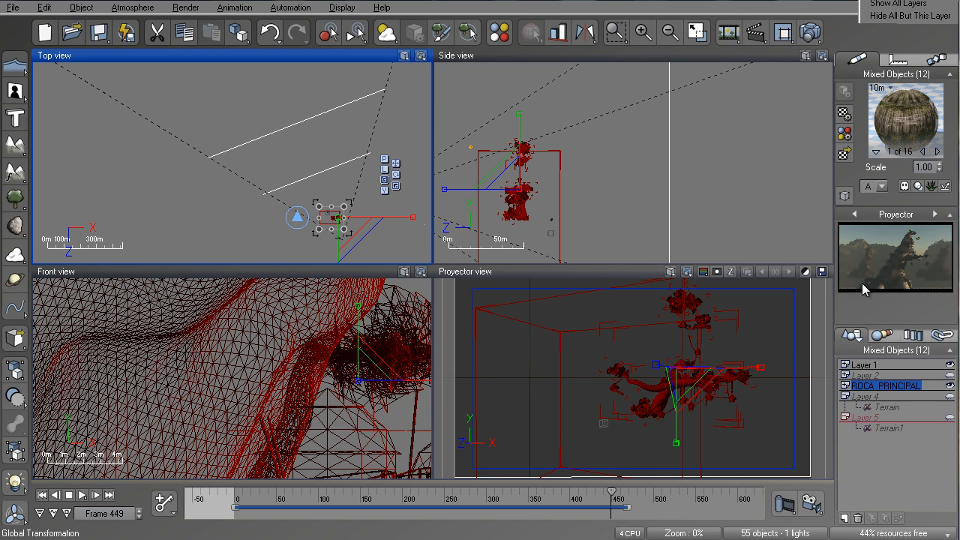
click(948, 418)
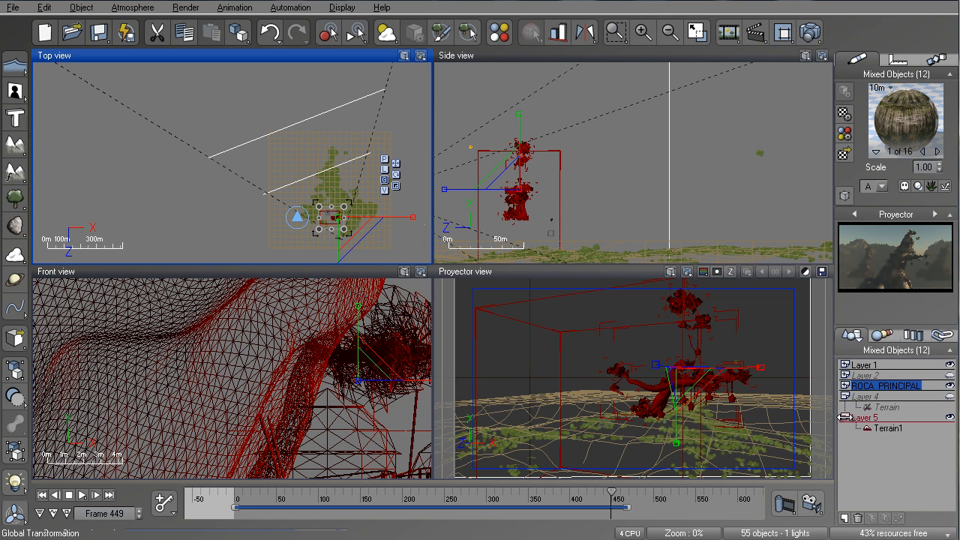
click(842, 418)
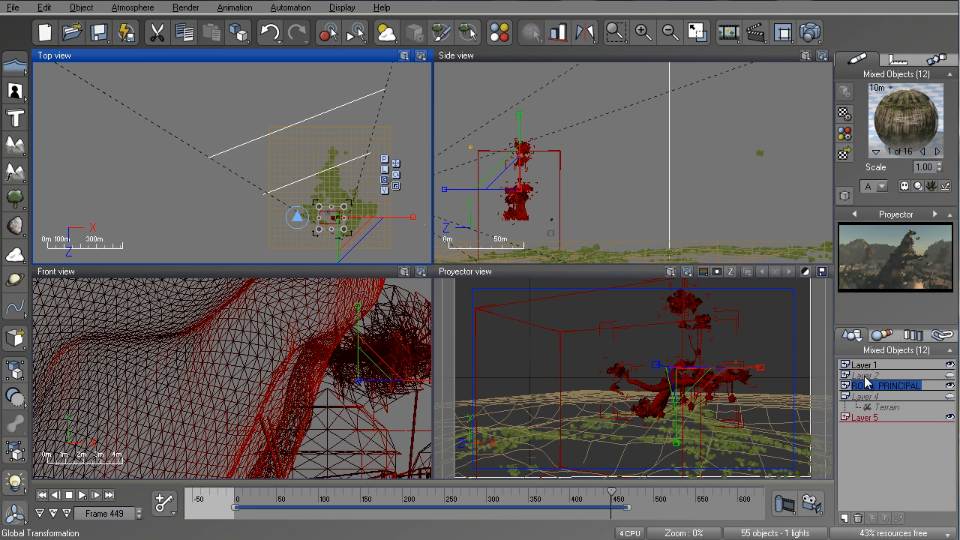
Step: Find the secondary rock object Roca_Secundaria_N3 in Layer 2 and turn on Hide From Render for it
click(845, 396)
click(845, 375)
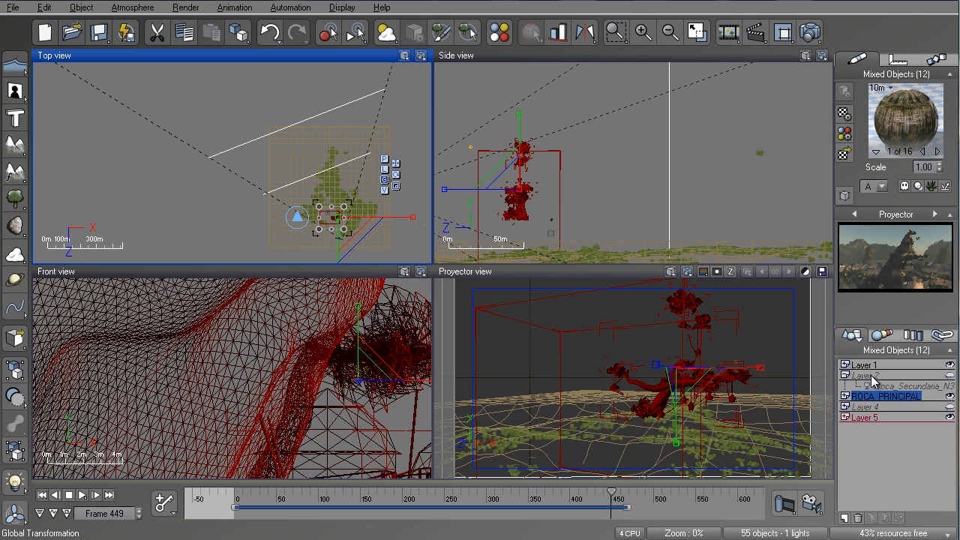
click(872, 383)
right_click(870, 375)
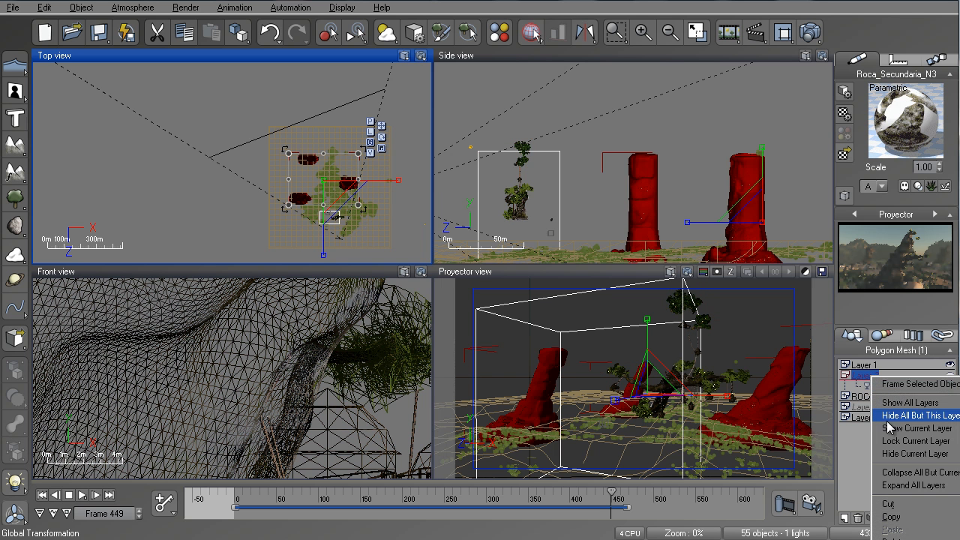
click(905, 539)
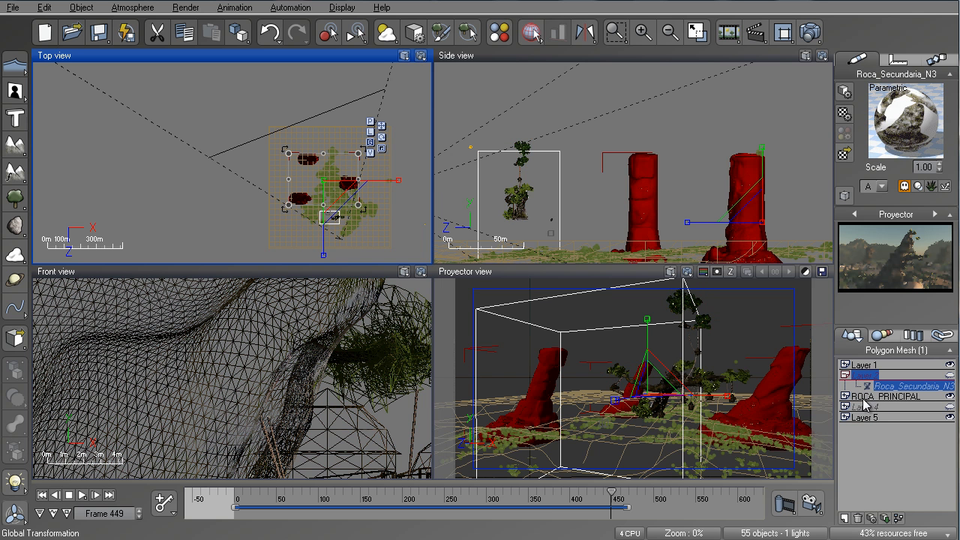
click(845, 375)
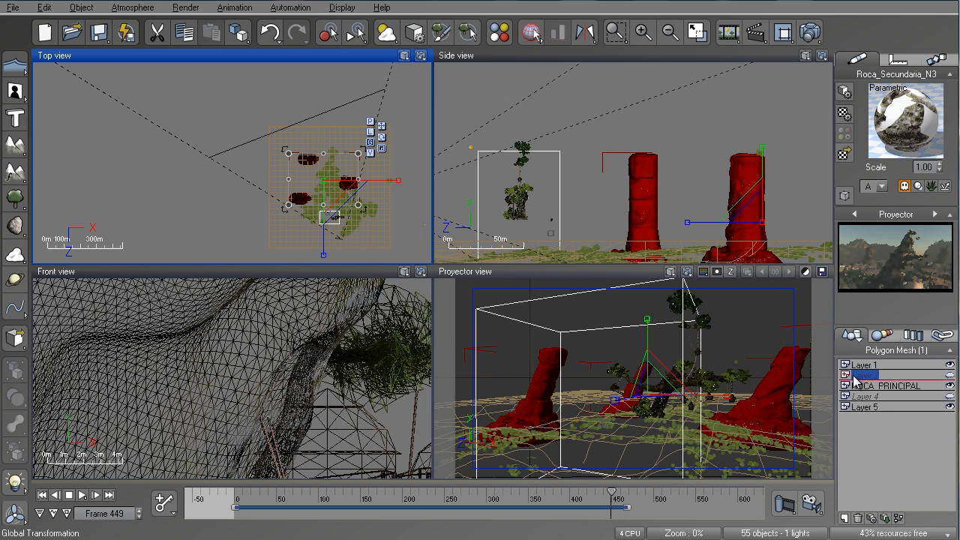
Step: Cycle Layer 2's display state back to hidden and clear the selection
click(949, 376)
click(949, 375)
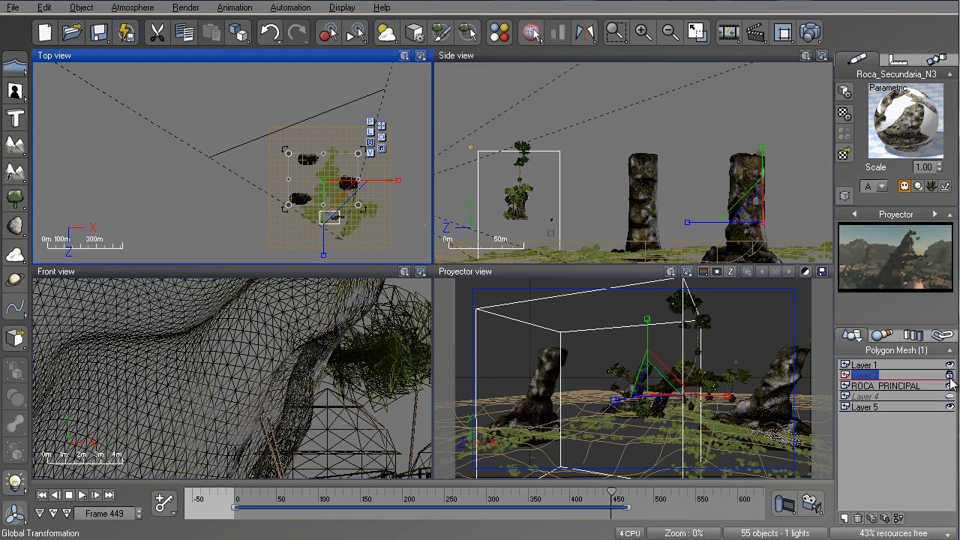
click(900, 466)
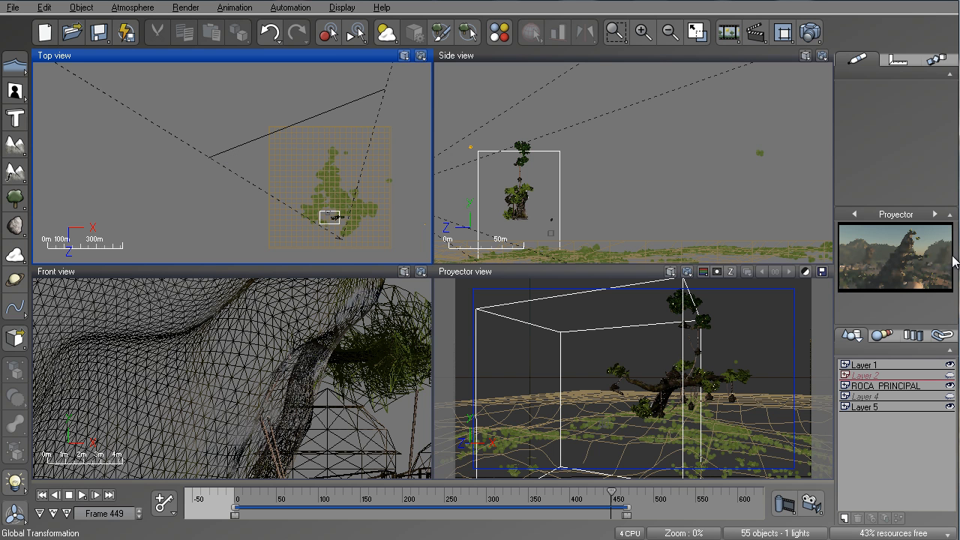
scroll(299, 207, down, 3)
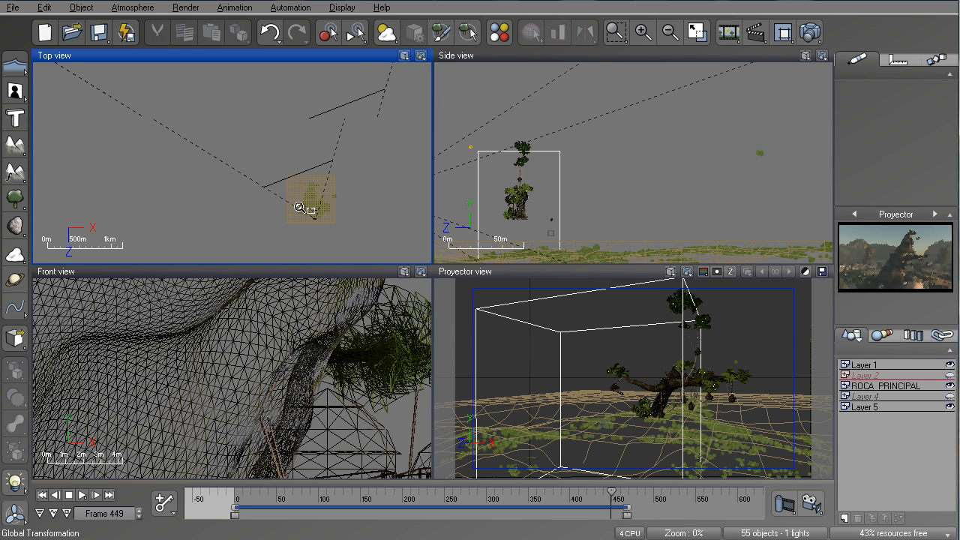
scroll(299, 206, up, 3)
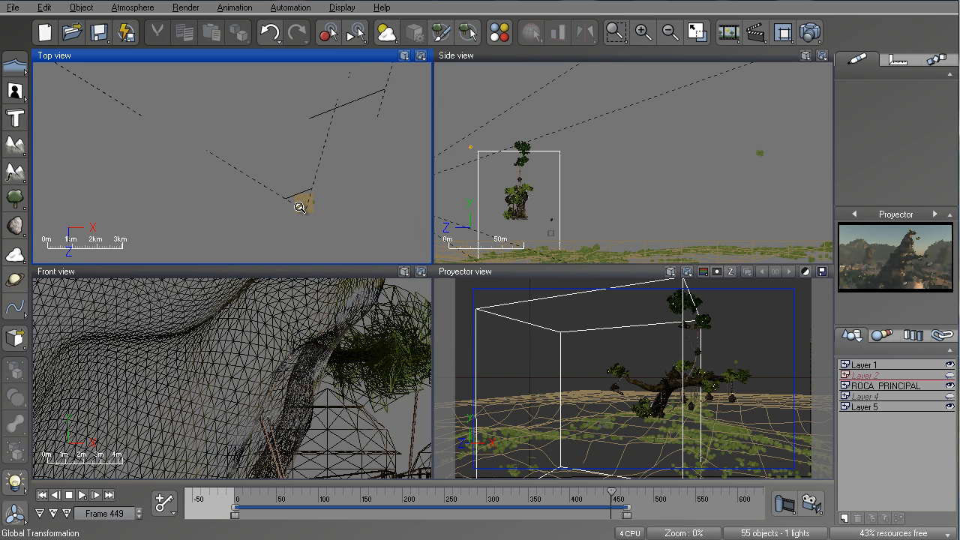
double_click(300, 57)
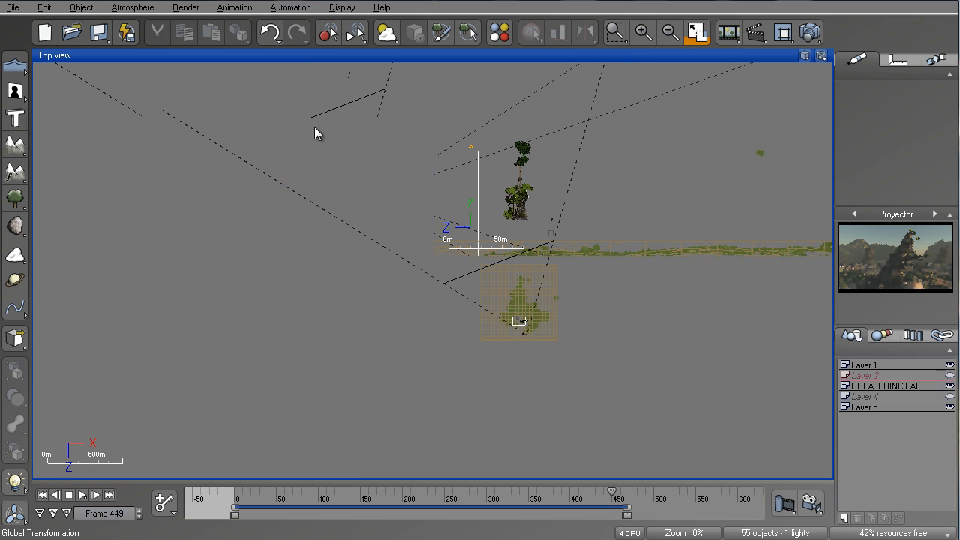
double_click(315, 57)
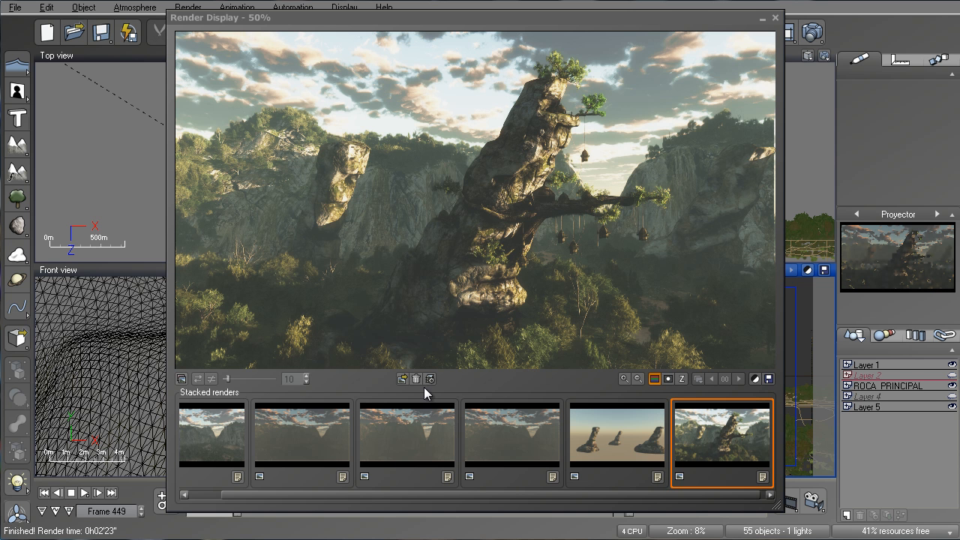
Step: Load the saved picture FINAL.tif into the stacked renders and display it
click(401, 379)
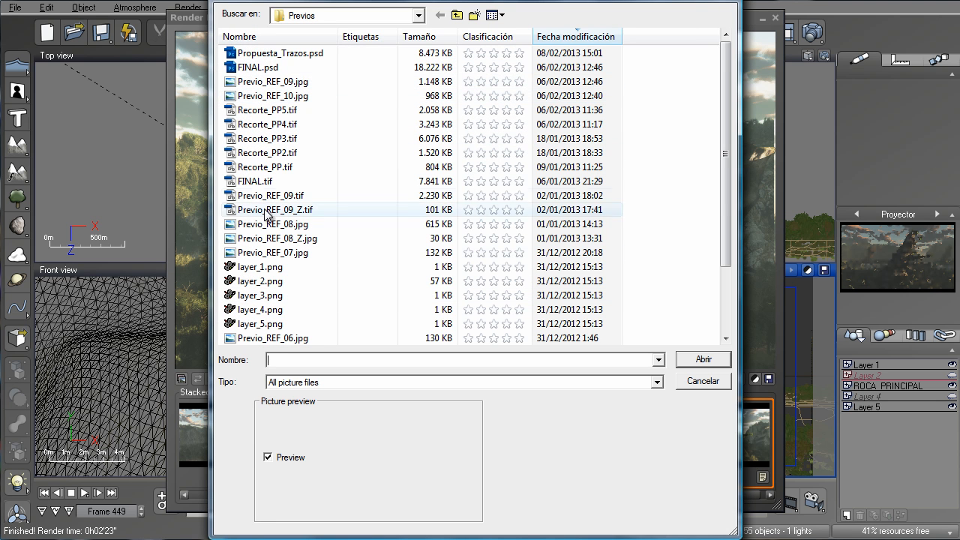
click(251, 182)
click(703, 359)
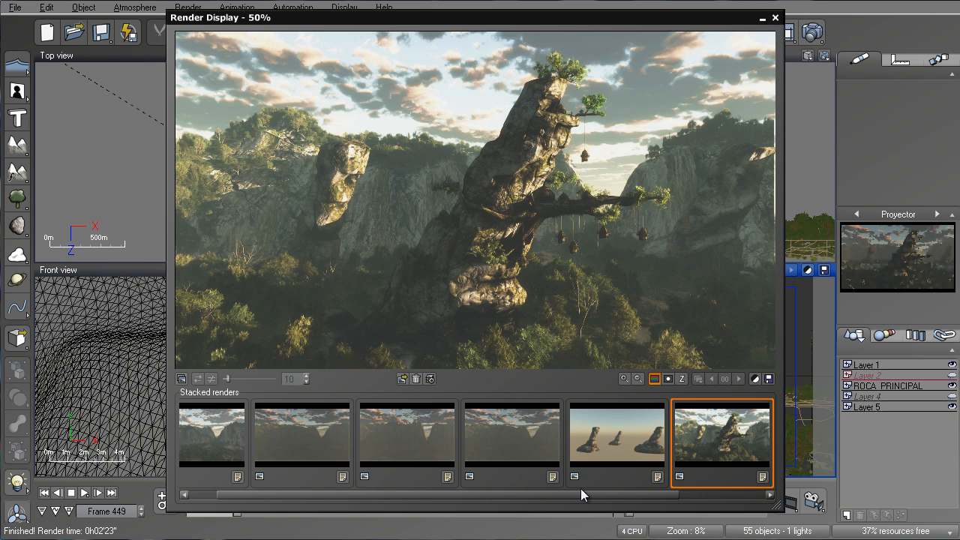
drag(575, 492, 660, 494)
click(697, 441)
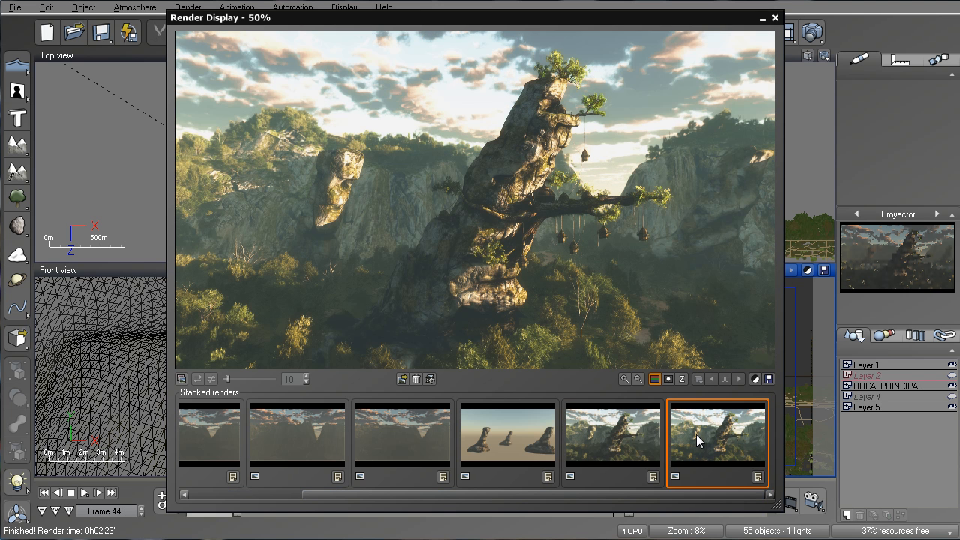
Step: Alternate between the new render and the loaded FINAL.tif picture to compare them
click(606, 448)
click(703, 447)
click(621, 446)
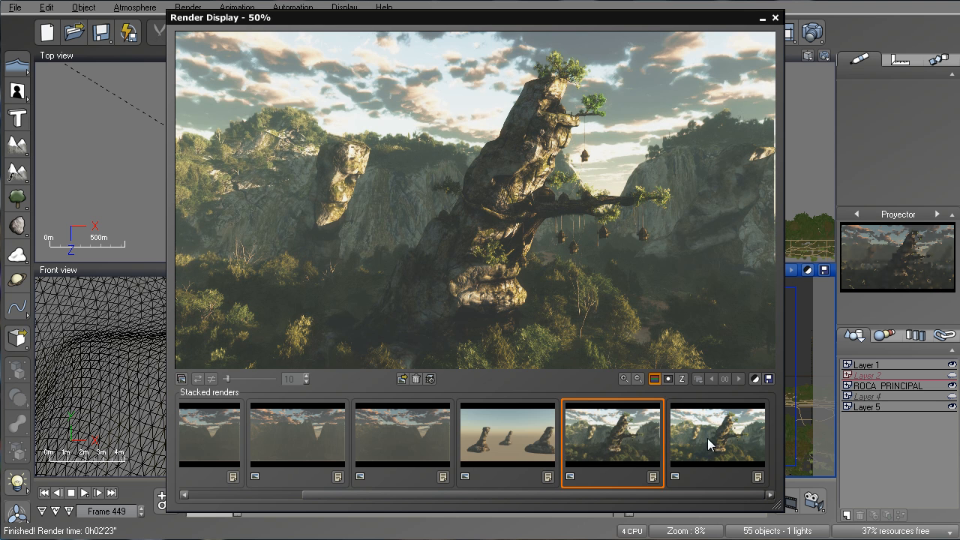
click(707, 437)
click(617, 444)
click(718, 435)
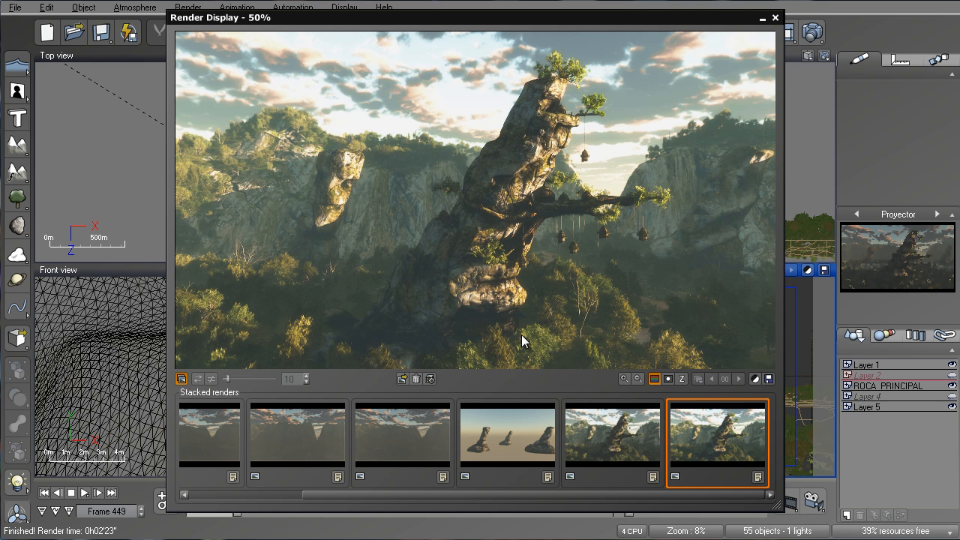
Step: Compare the two latest stacked renders in a split display, sweeping the dividing line across the rocks, cliffs and sky
drag(500, 258, 353, 203)
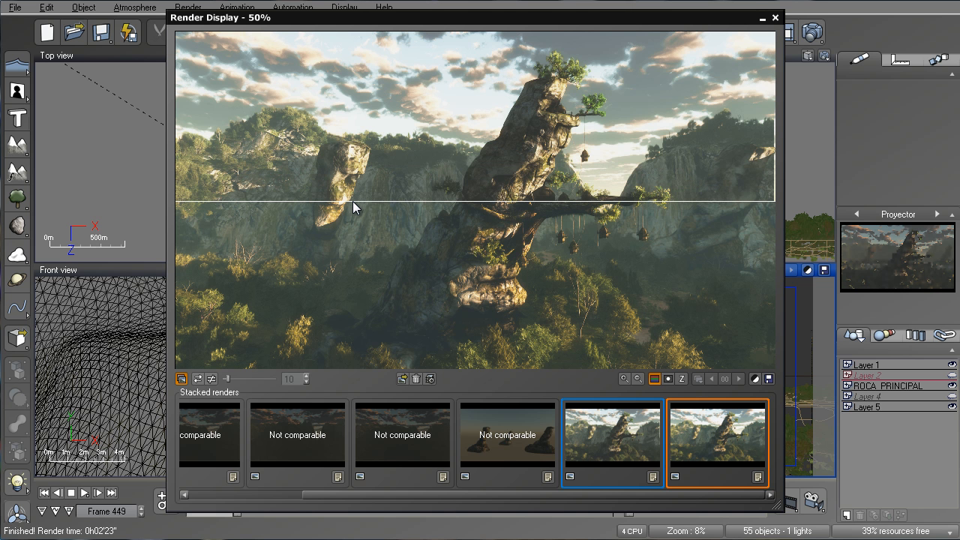
drag(353, 202, 769, 131)
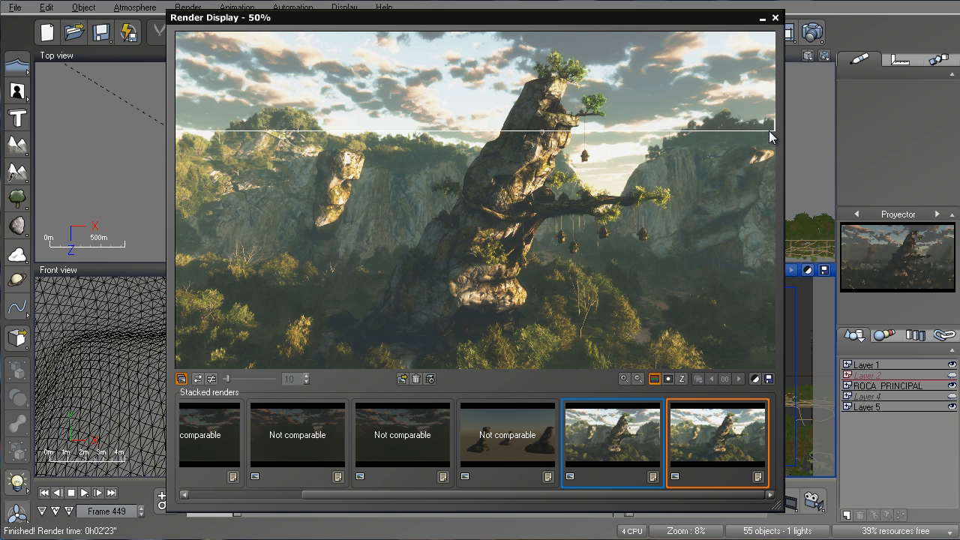
drag(769, 131, 699, 196)
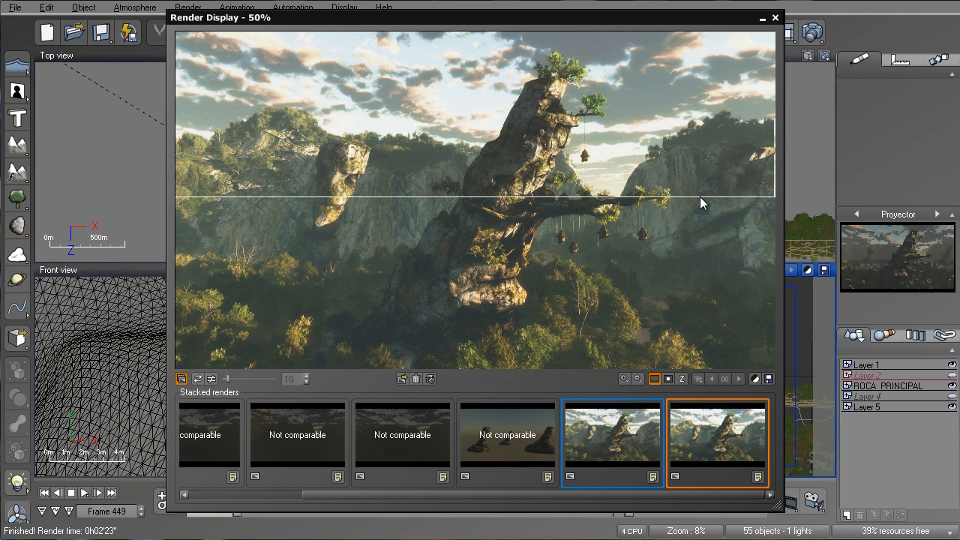